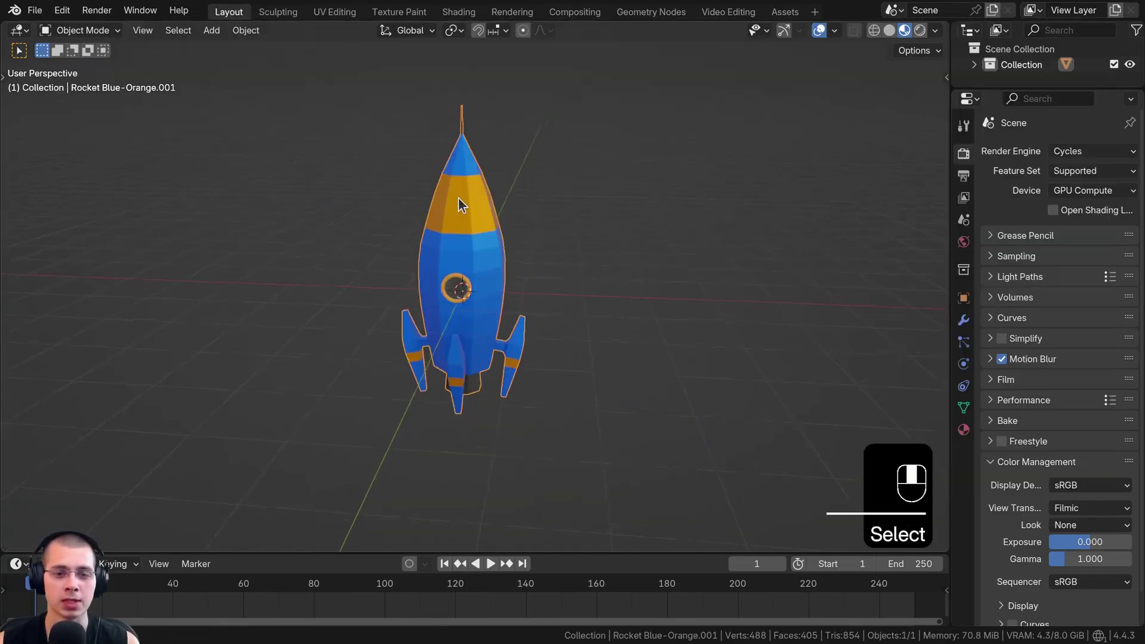
- Move the rocket away from the world origin, out to the negative X side
middle_drag(474, 251, 613, 299)
key(g)
click(368, 287)
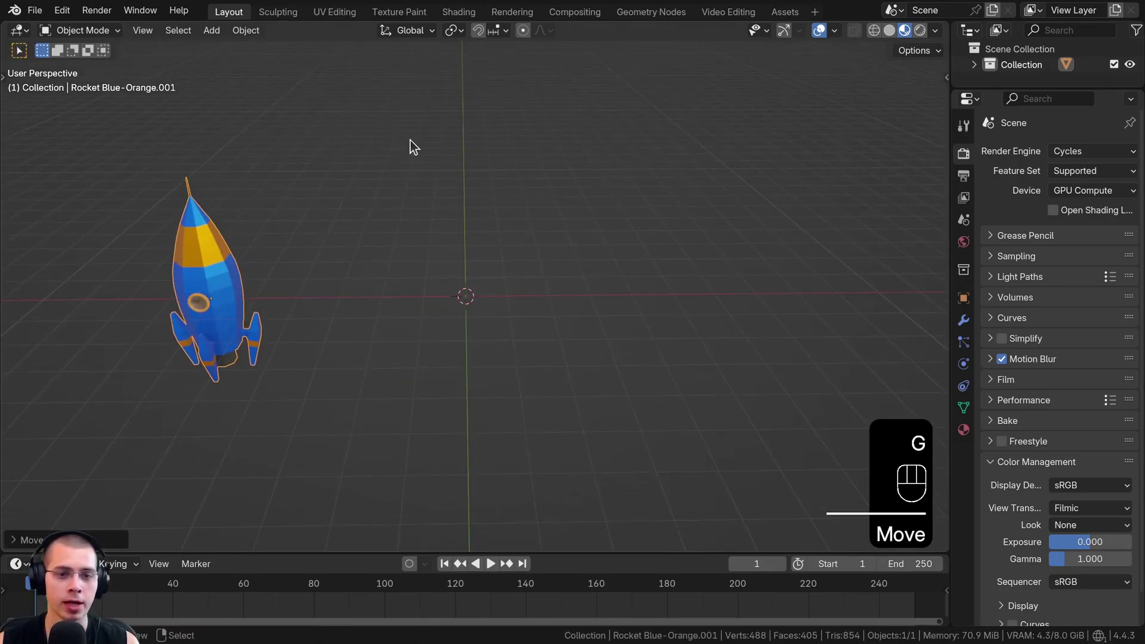
- Add a Bézier curve at the world origin
key(shift+a)
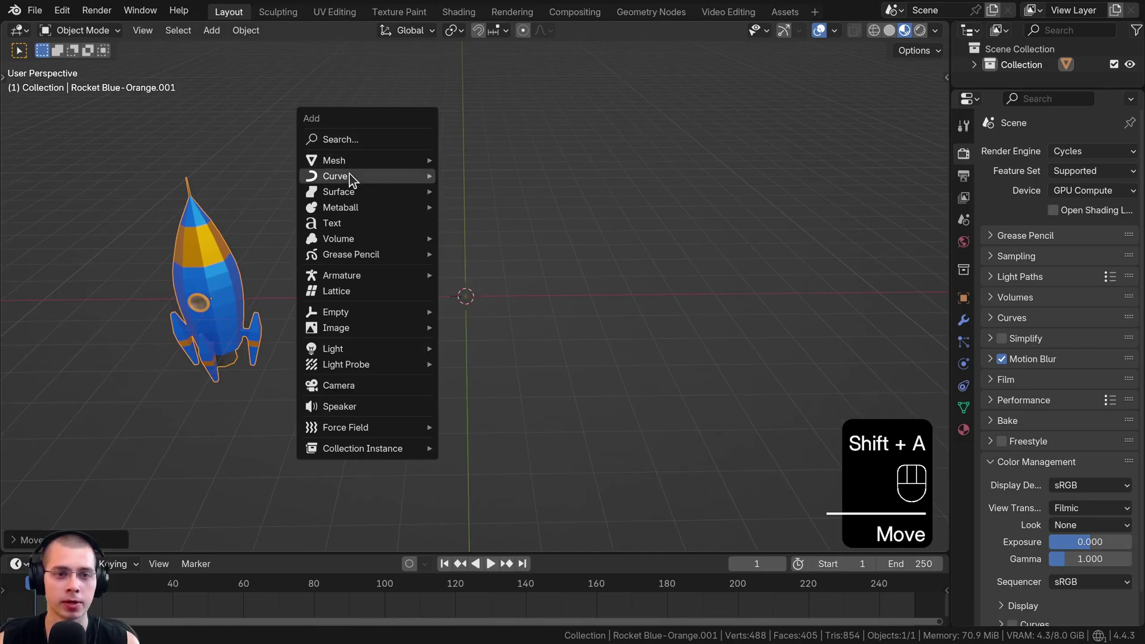
mouse_move(370, 178)
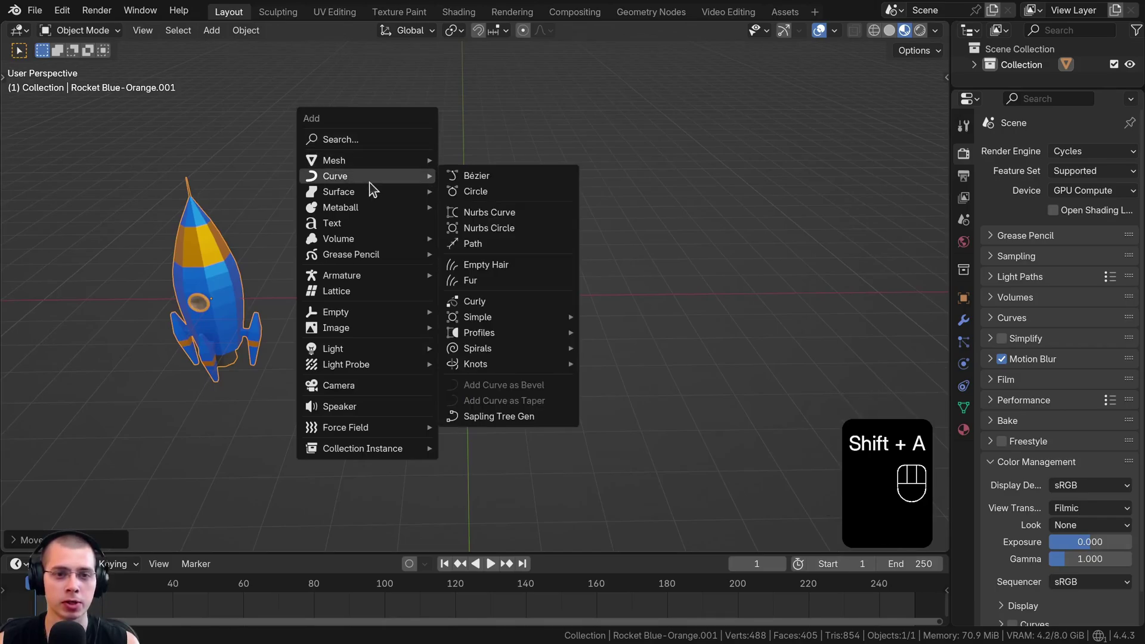
shift+click(475, 177)
middle_drag(486, 253, 485, 278)
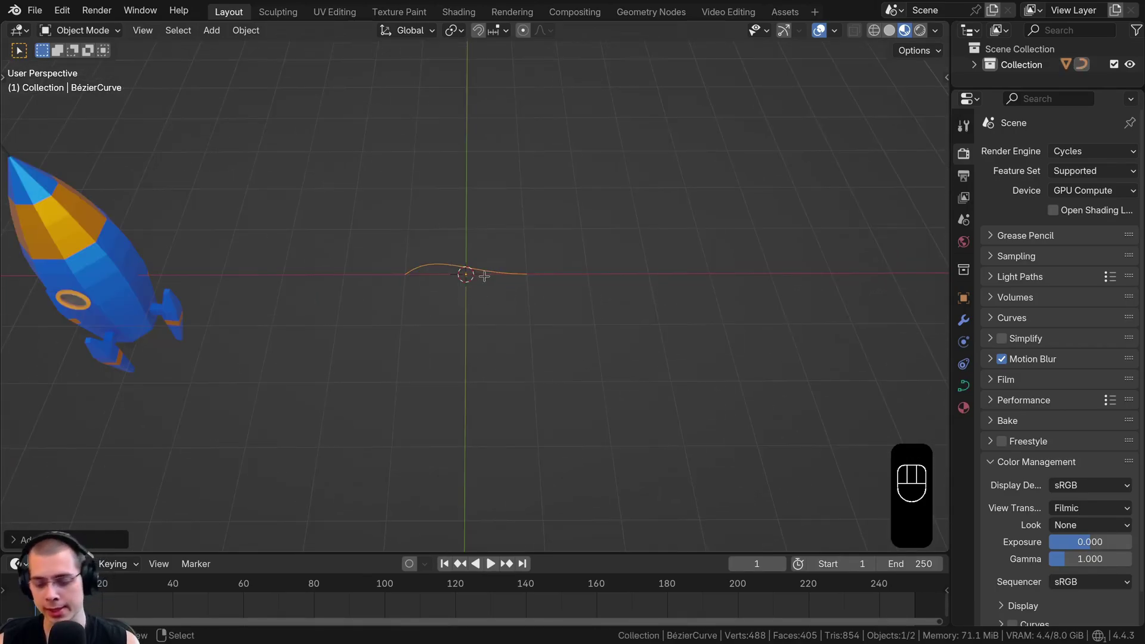
- In Edit Mode from the top view, move the curve's left control point outward, lengthen its handles and rotate them steeper
key(Tab)
key(KP_7)
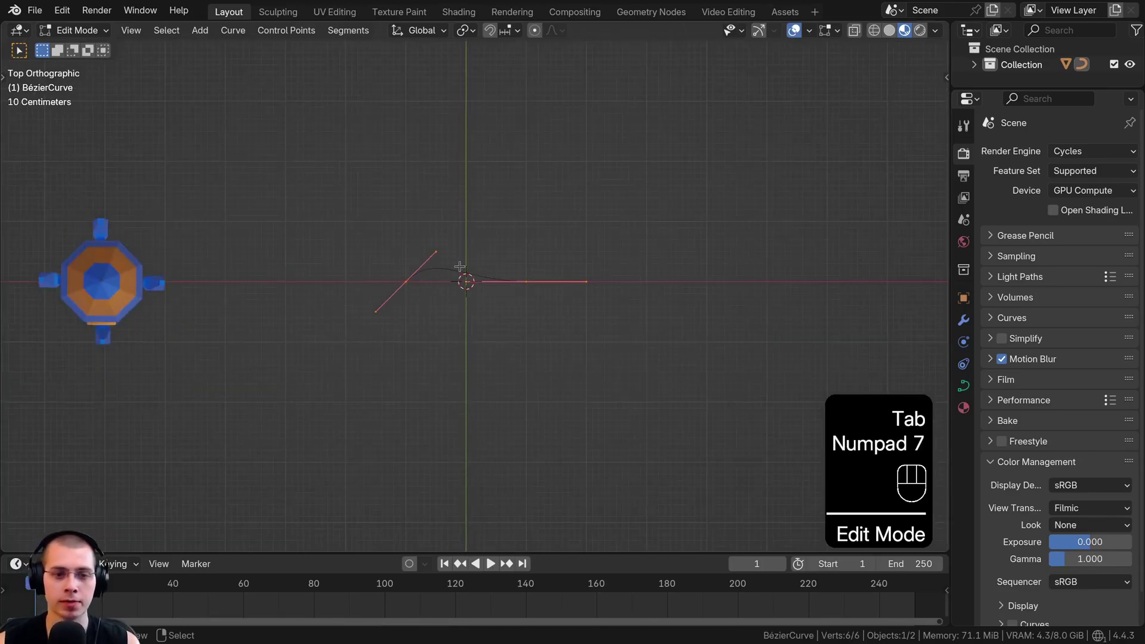
click(404, 280)
key(g)
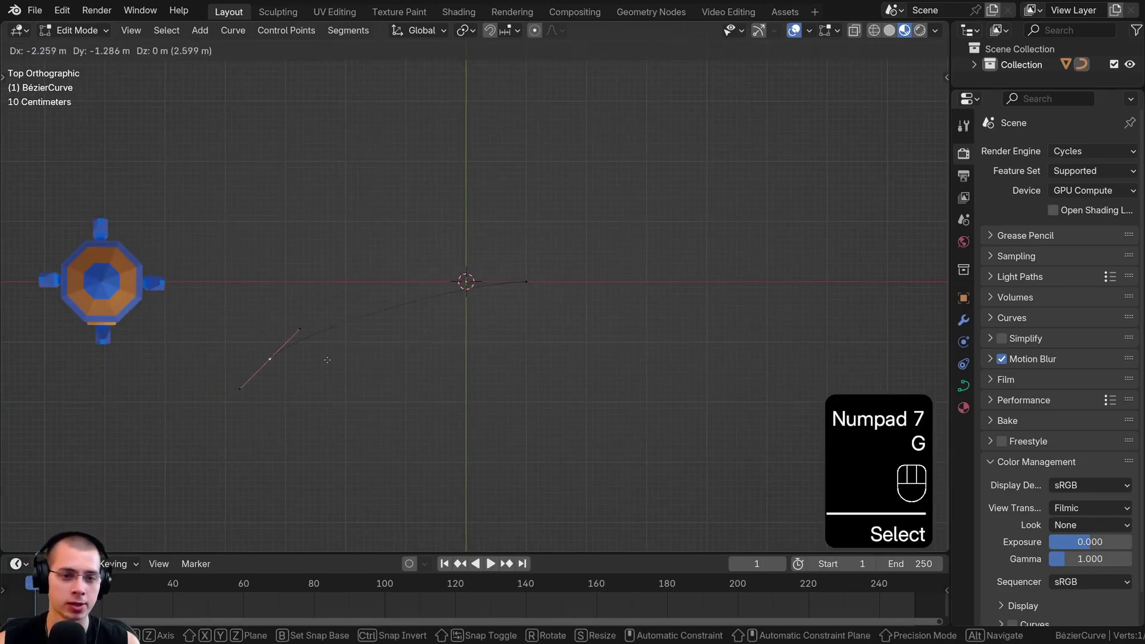
click(383, 266)
key(s)
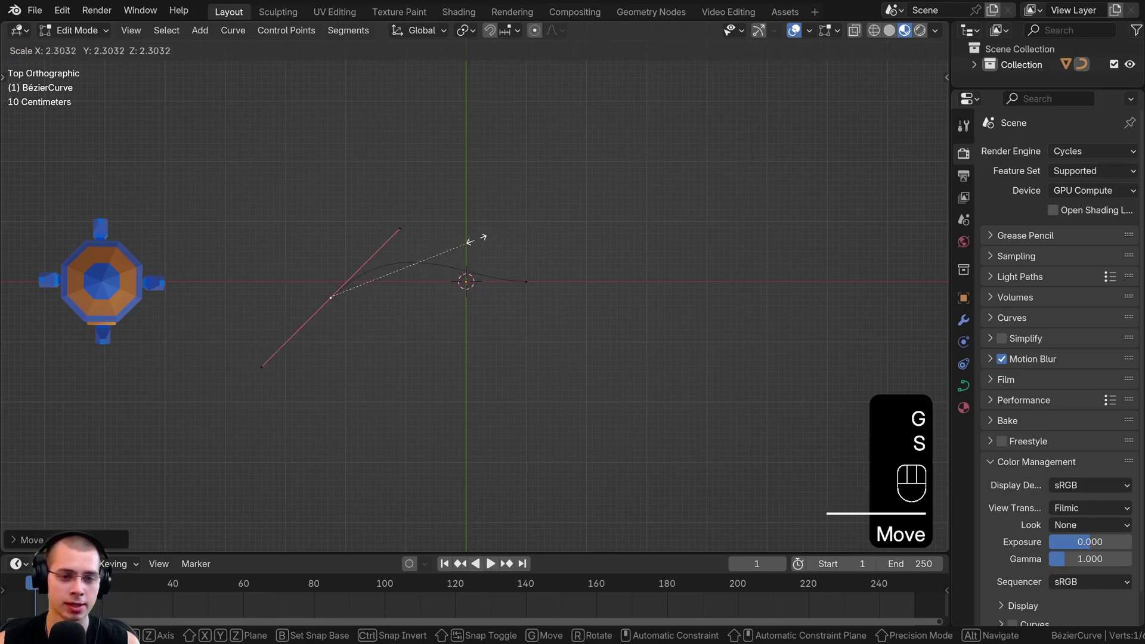
click(492, 260)
key(r)
click(450, 218)
shift+middle_drag(390, 334, 427, 284)
shift+middle_drag(462, 244, 497, 192)
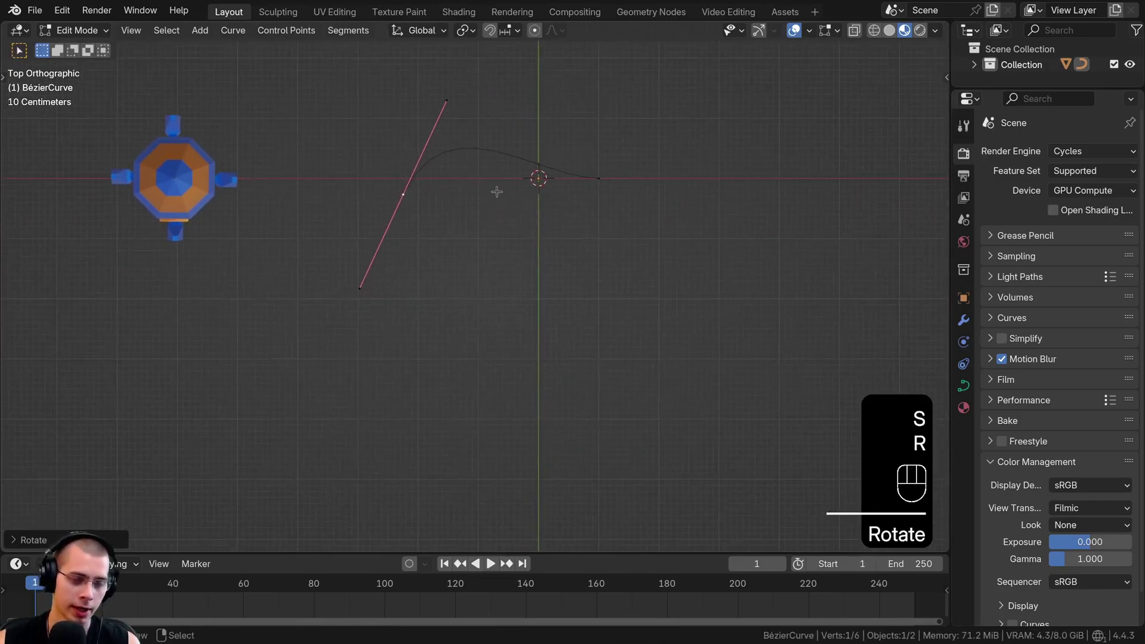
- Extend the curve with extruded control points at both ends, rotating and moving them to form a long wave
key(e)
click(241, 376)
scroll(340, 281, down, 2)
key(r)
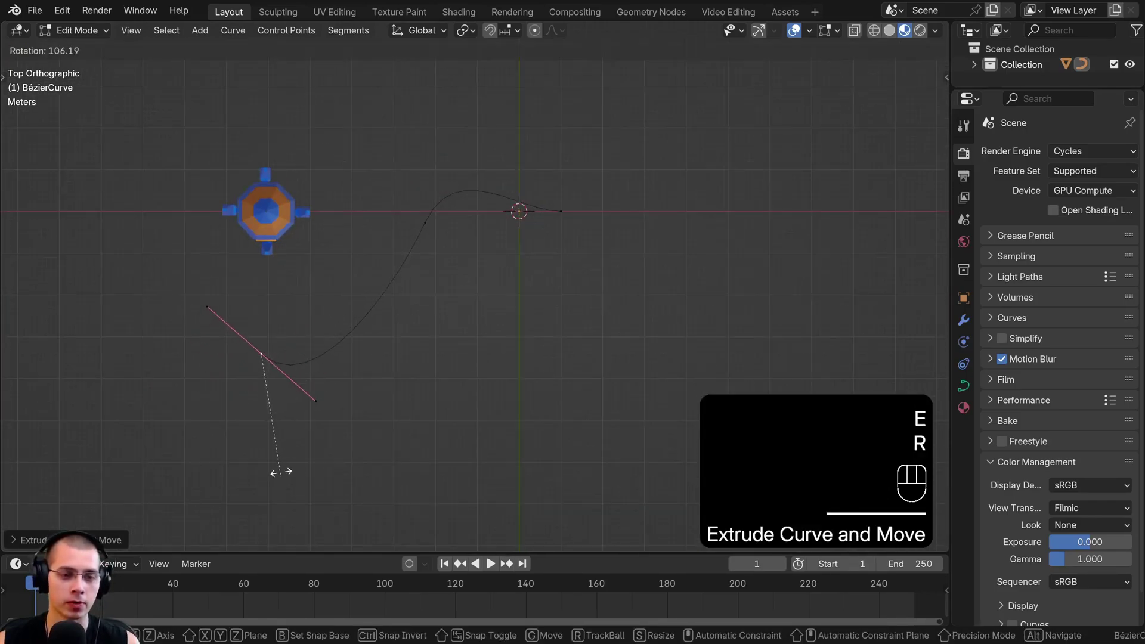
click(281, 472)
key(g)
click(242, 414)
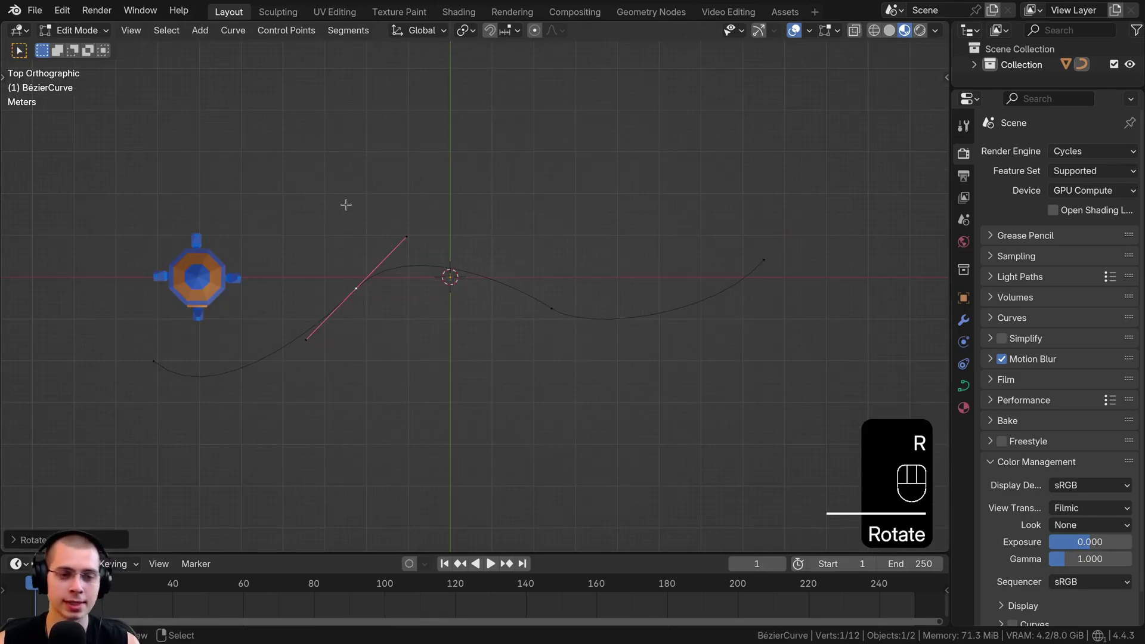
- Try drawing a wavy freehand spline above the curve with the Draw tool, undo it and return to Select Box
key(t)
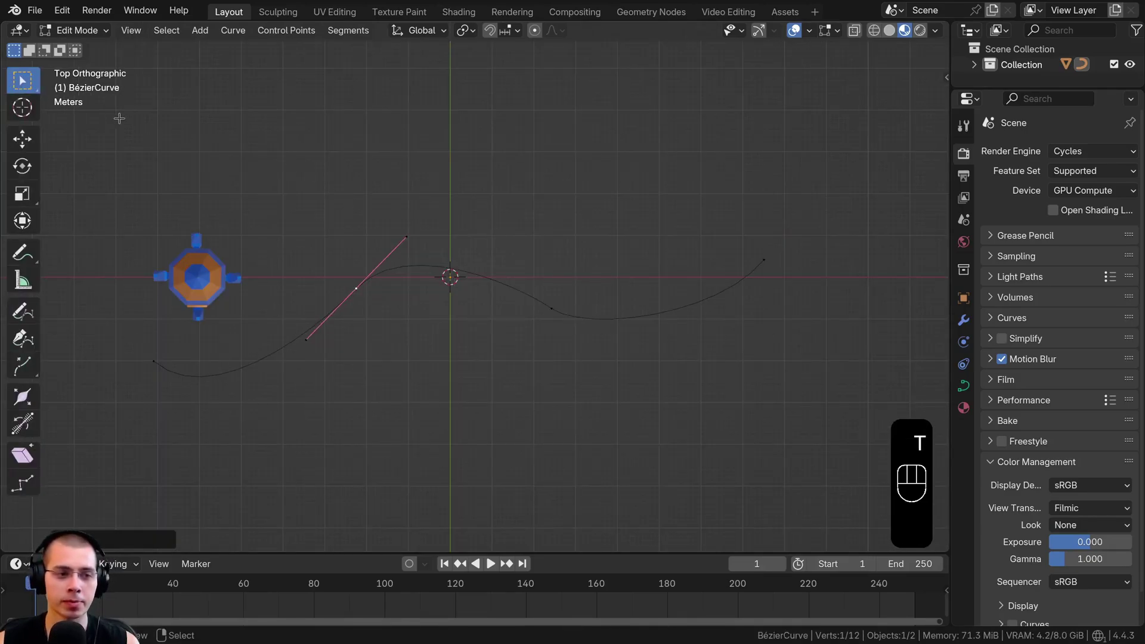
click(22, 311)
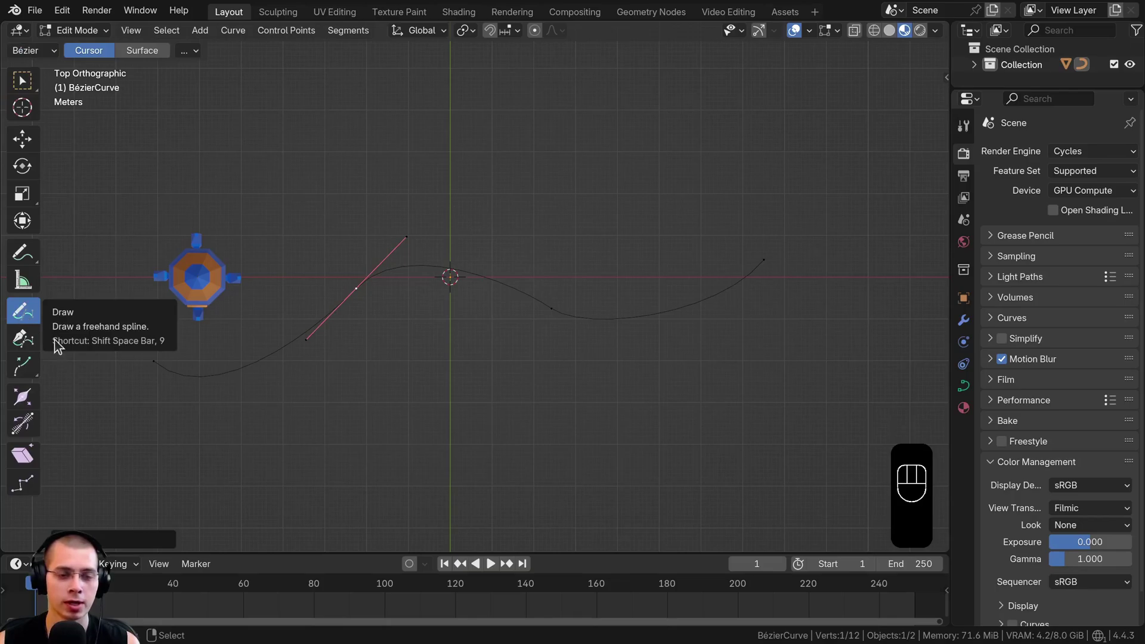
shift+middle_drag(324, 307, 332, 335)
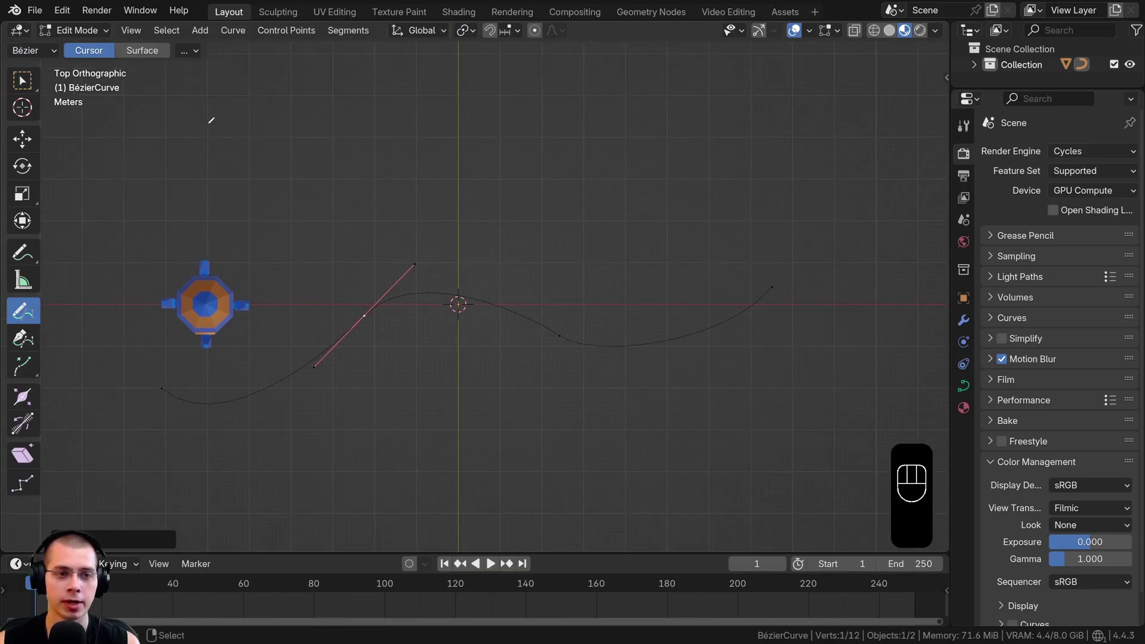
drag(813, 149, 812, 148)
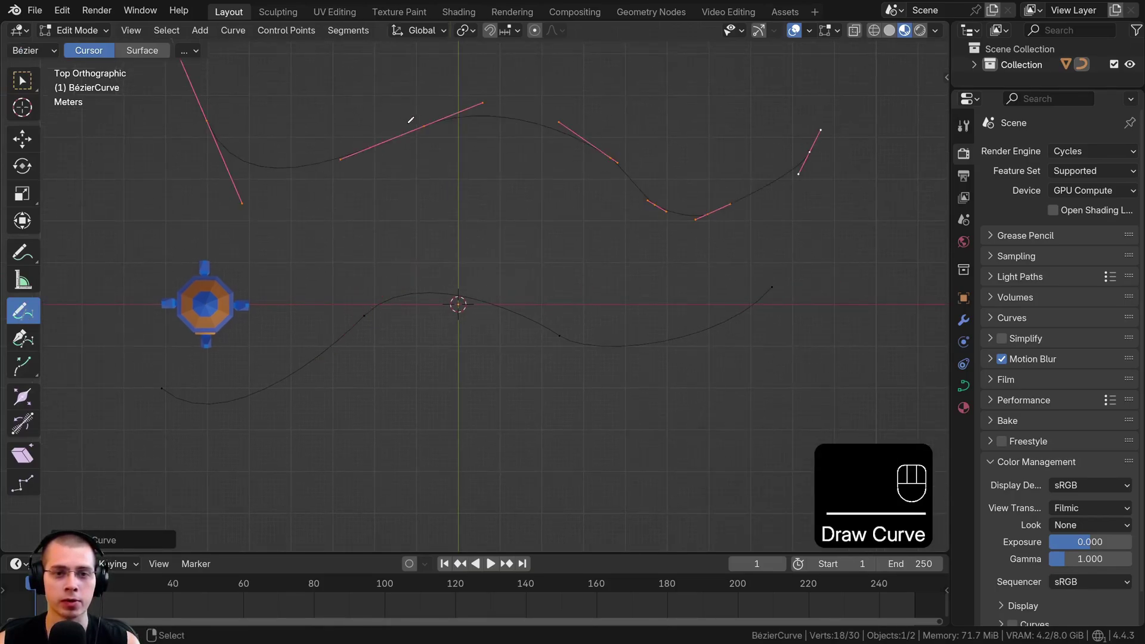
shift+middle_drag(410, 120, 431, 142)
key(ctrl+z)
key(t)
key(t)
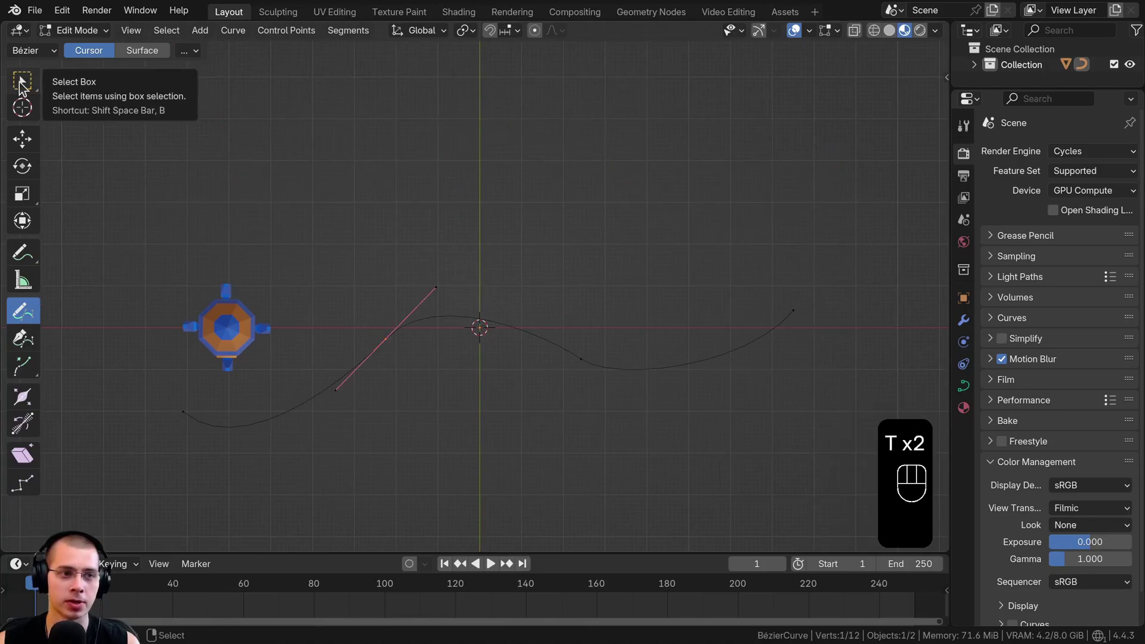
click(23, 84)
- Extend the curve's right end with another control point that bends it back, and return to Object Mode
mouse_move(516, 308)
shift+middle_down()
mouse_move(528, 266)
mouse_move(566, 265)
shift+middle_up()
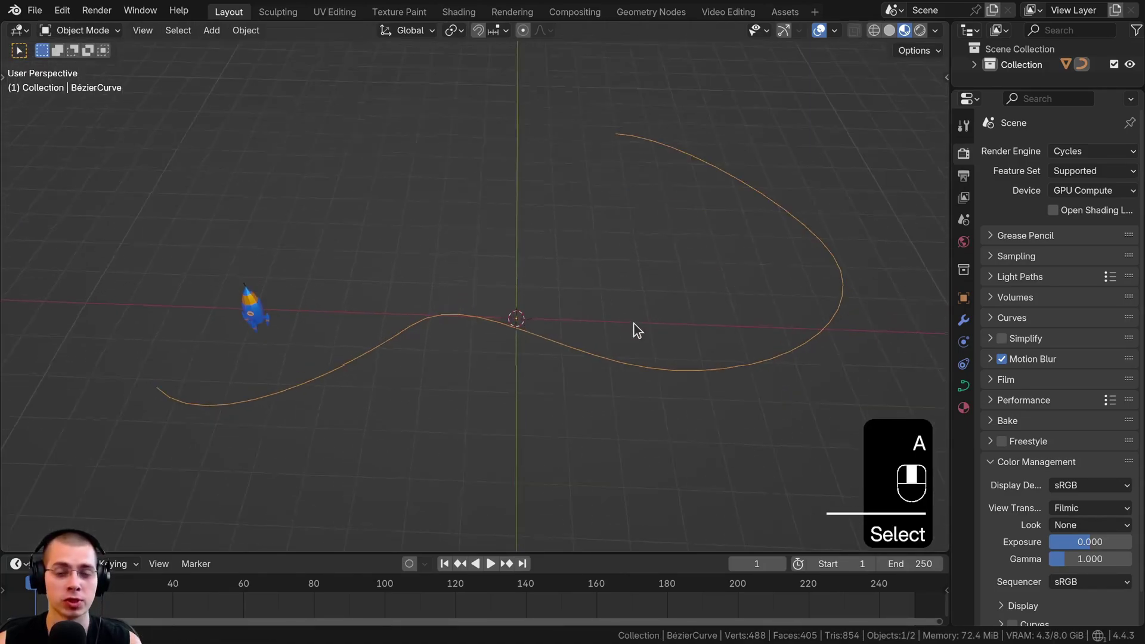
key(Tab)
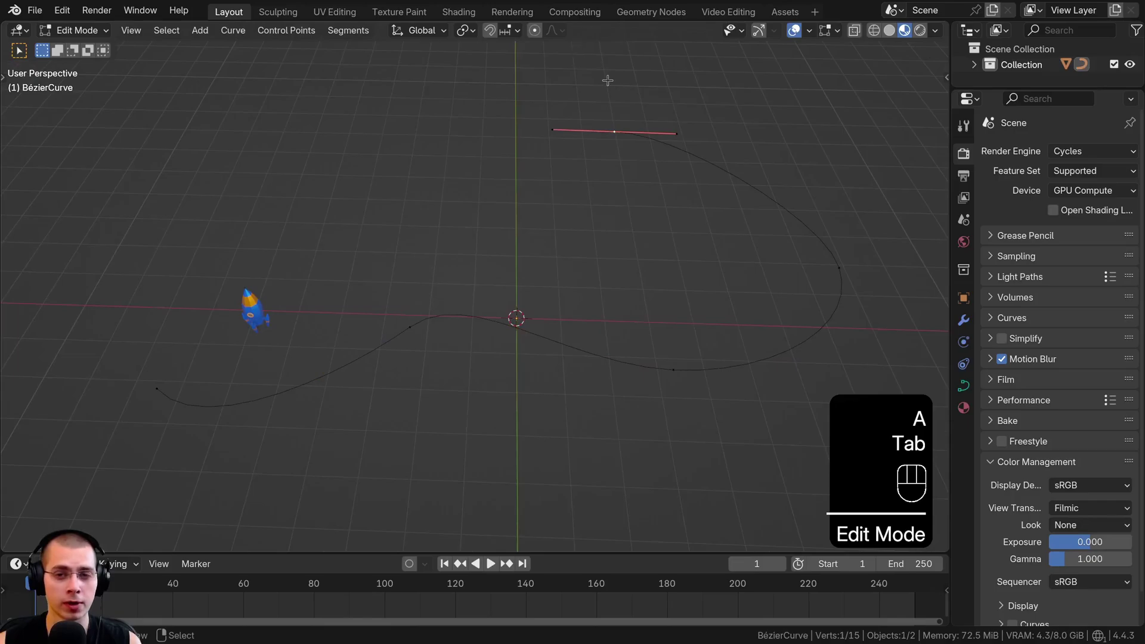
key(Tab)
- Select the rocket and clear its location so it sits at the world origin
shift+middle_drag(317, 396, 246, 262)
click(245, 266)
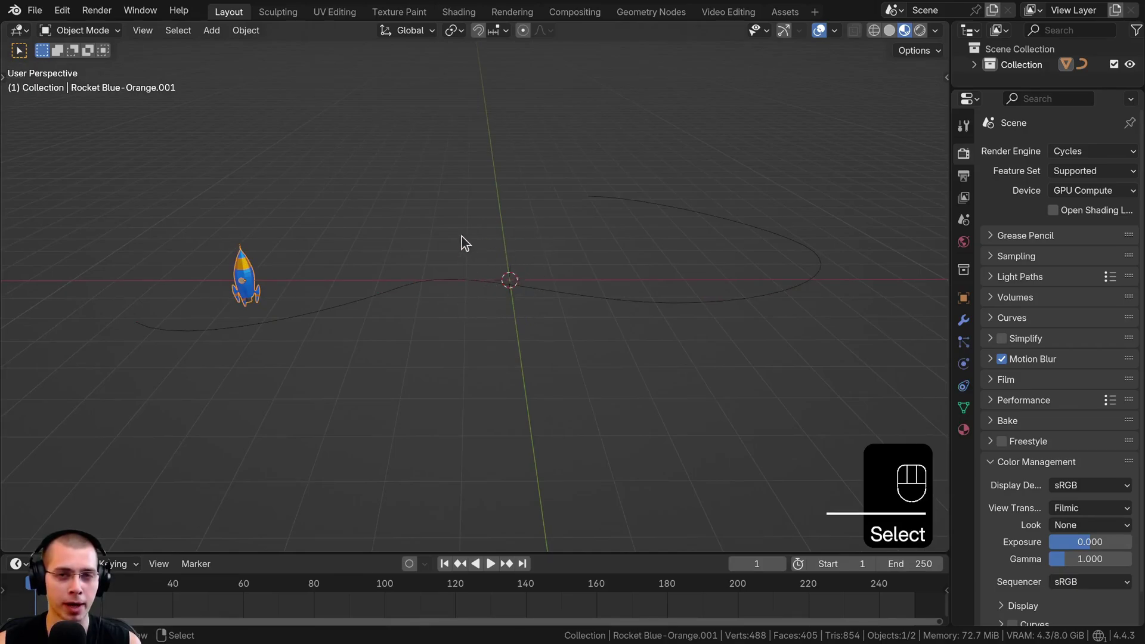
shift+middle_drag(431, 248, 399, 256)
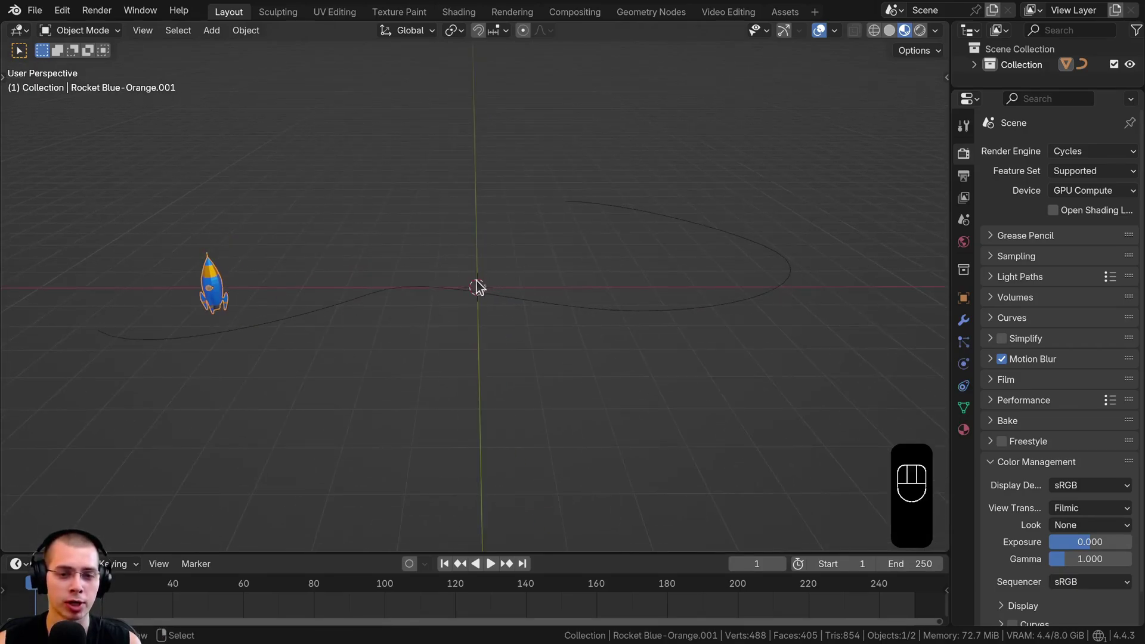
shift+middle_drag(494, 299, 399, 317)
scroll(522, 216, up, 3)
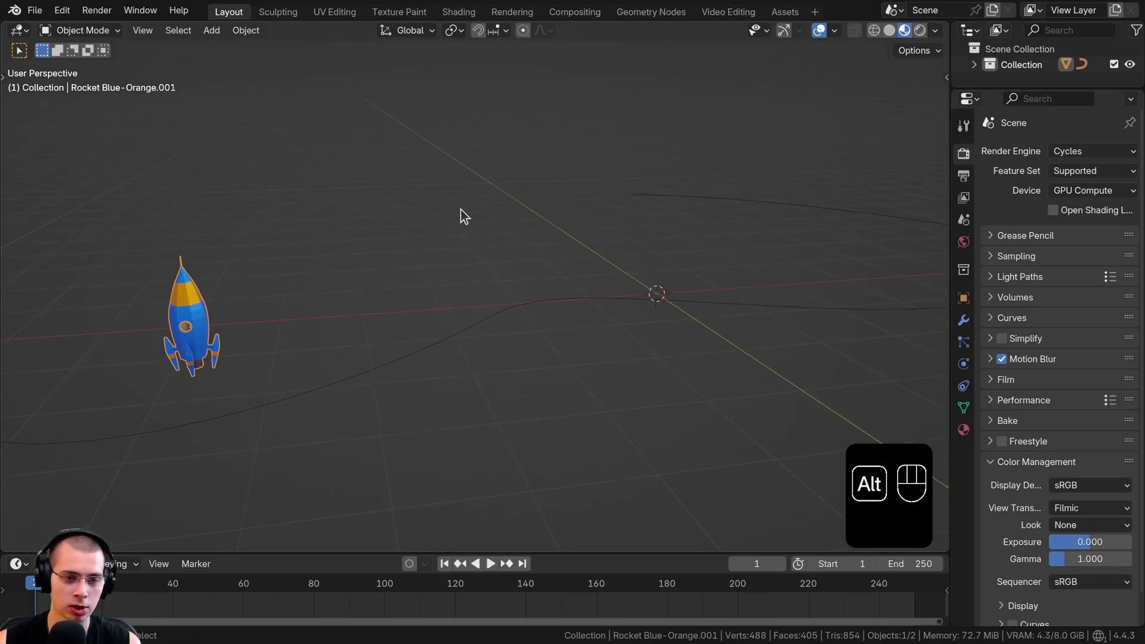
key(alt+g)
middle_drag(453, 278, 423, 283)
shift+middle_drag(423, 283, 309, 297)
middle_drag(412, 325, 395, 327)
shift+middle_drag(395, 327, 328, 322)
scroll(353, 317, up, 3)
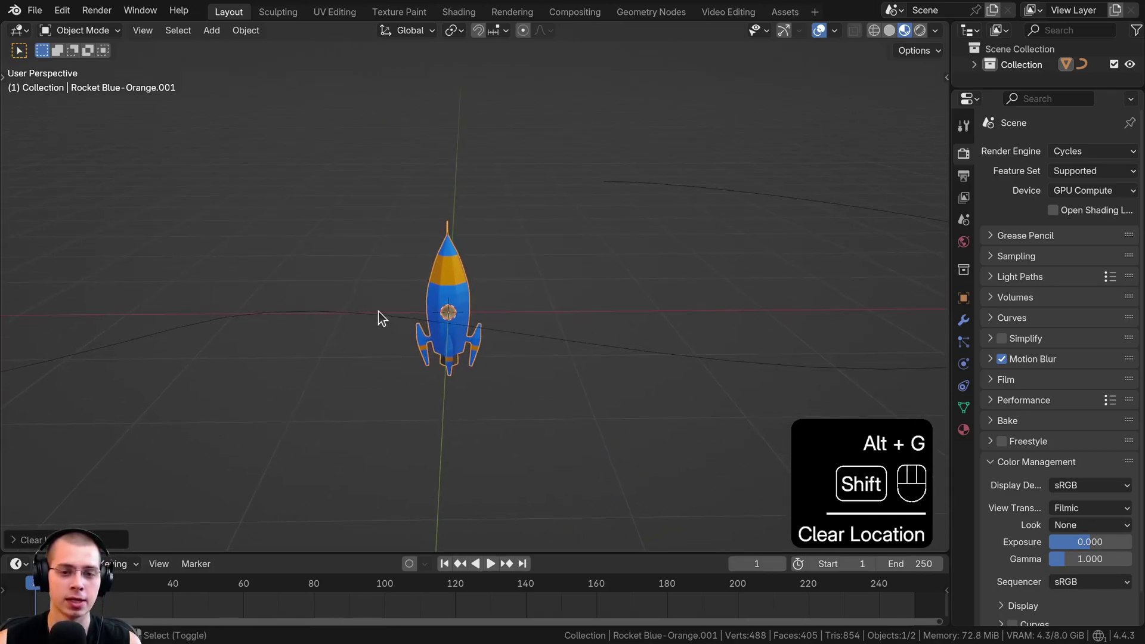
middle_drag(444, 365, 498, 296)
key(g)
right_click(574, 258)
scroll(453, 328, down, 4)
click(498, 296)
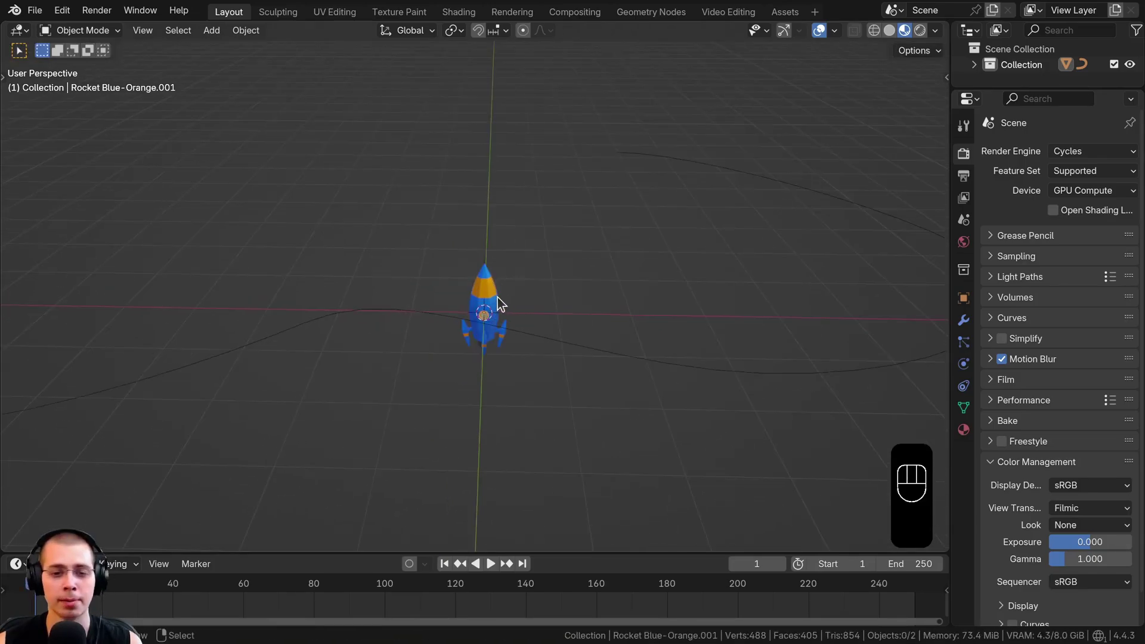
shift+click(499, 303)
- Clear the rocket's rotation and scale
scroll(529, 227, up, 2)
key(alt+r)
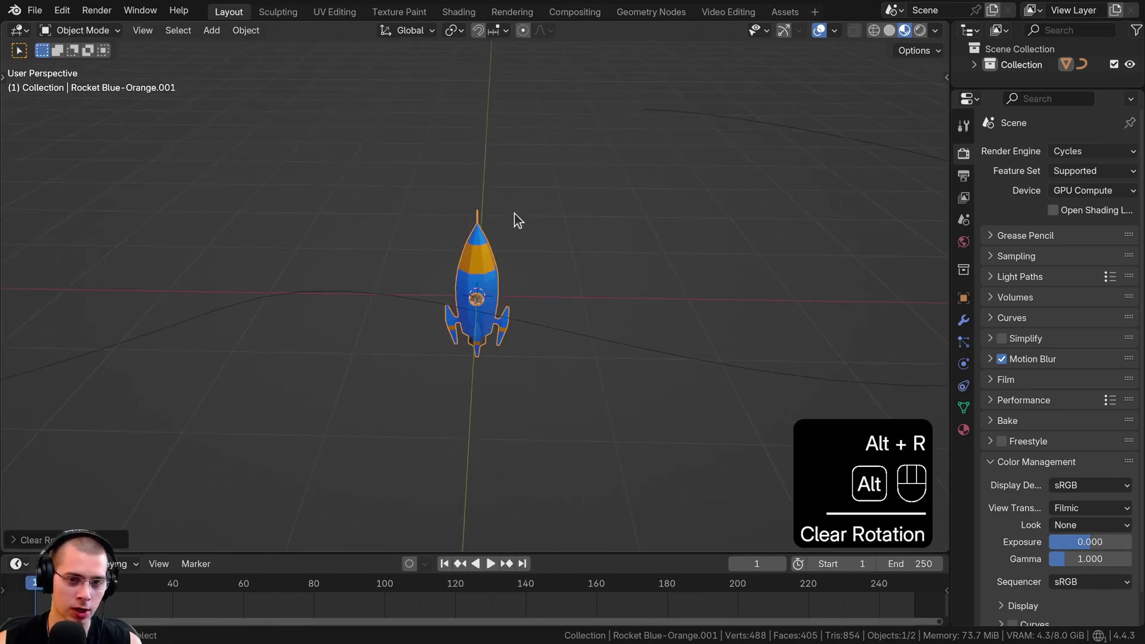
shift+middle_drag(483, 256, 482, 258)
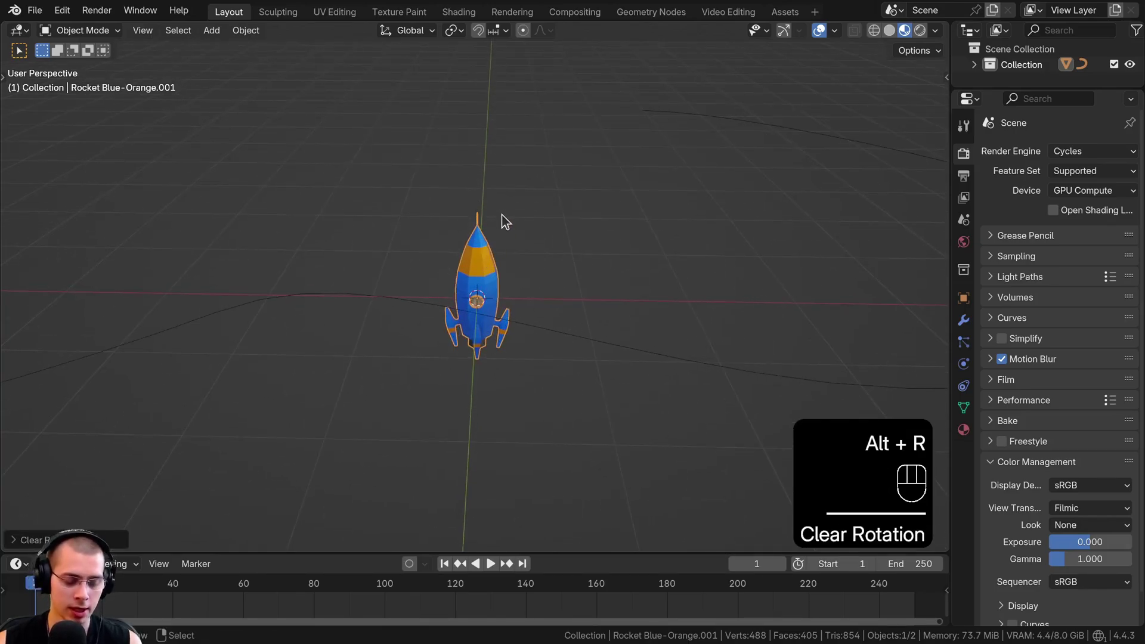
key(alt+s)
shift+scroll(541, 422, down, 2)
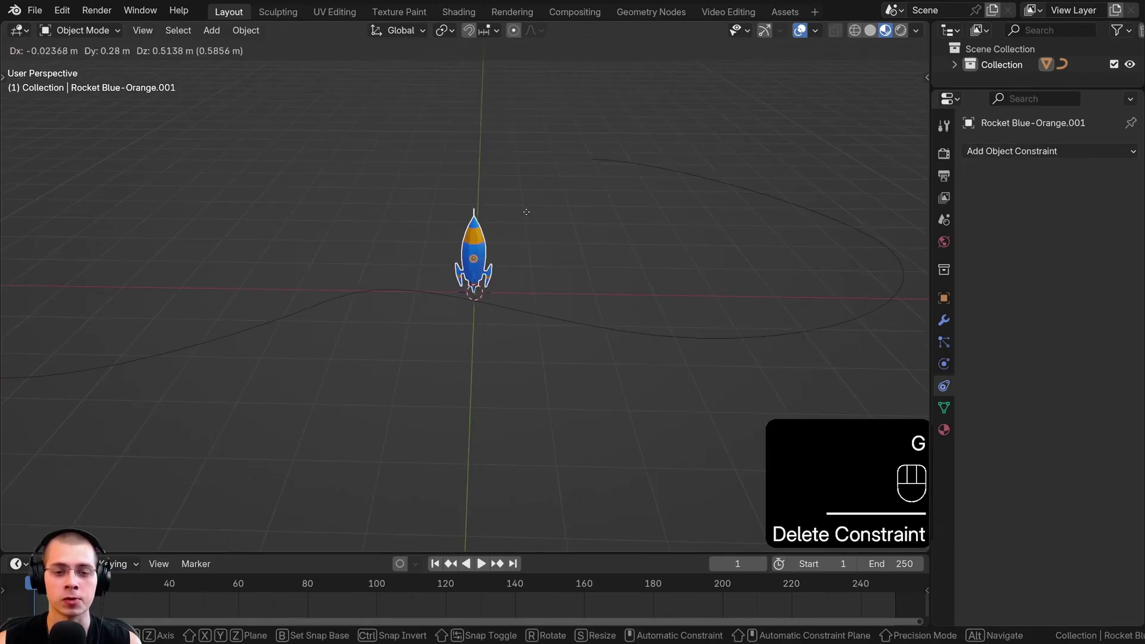
- Add a Follow Path object constraint to the rocket
click(481, 269)
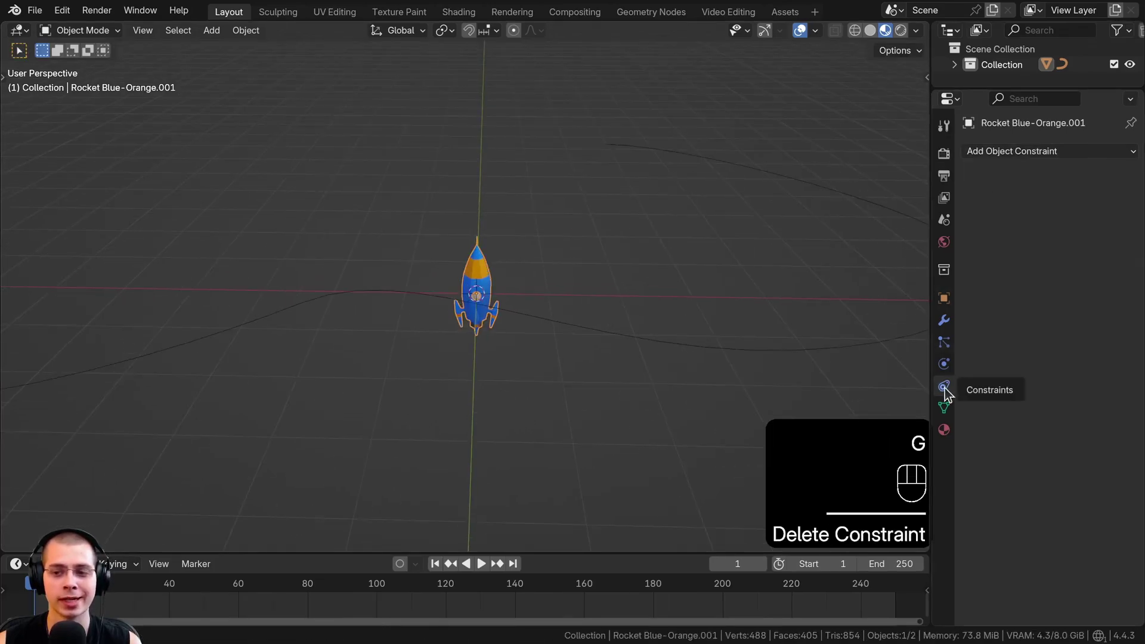
click(1010, 153)
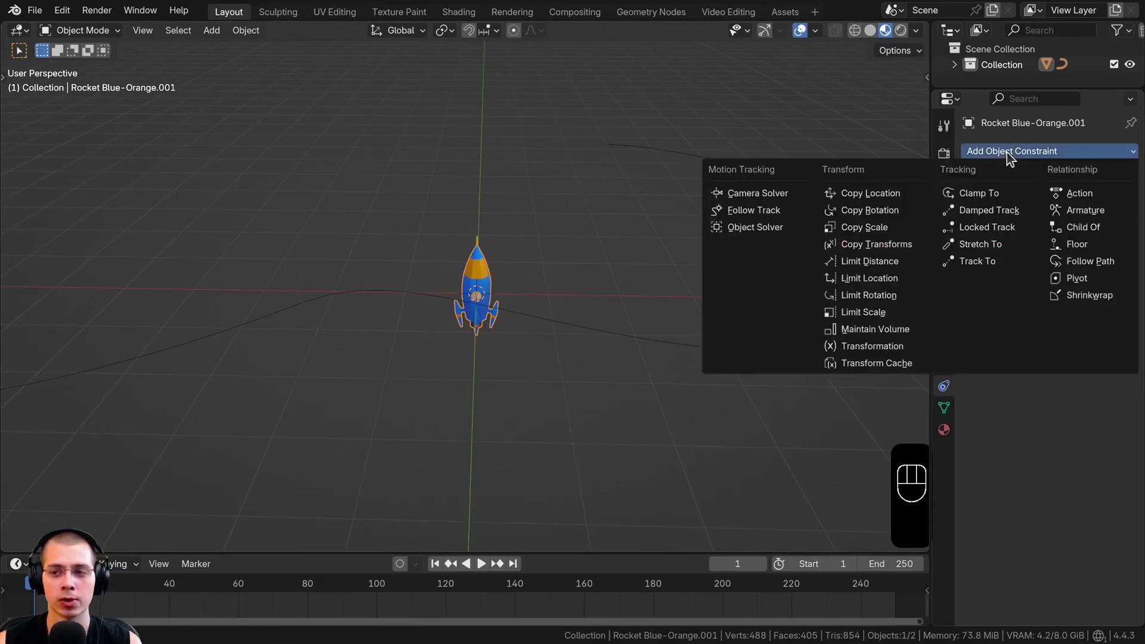
click(1072, 263)
shift+middle_drag(835, 268, 688, 245)
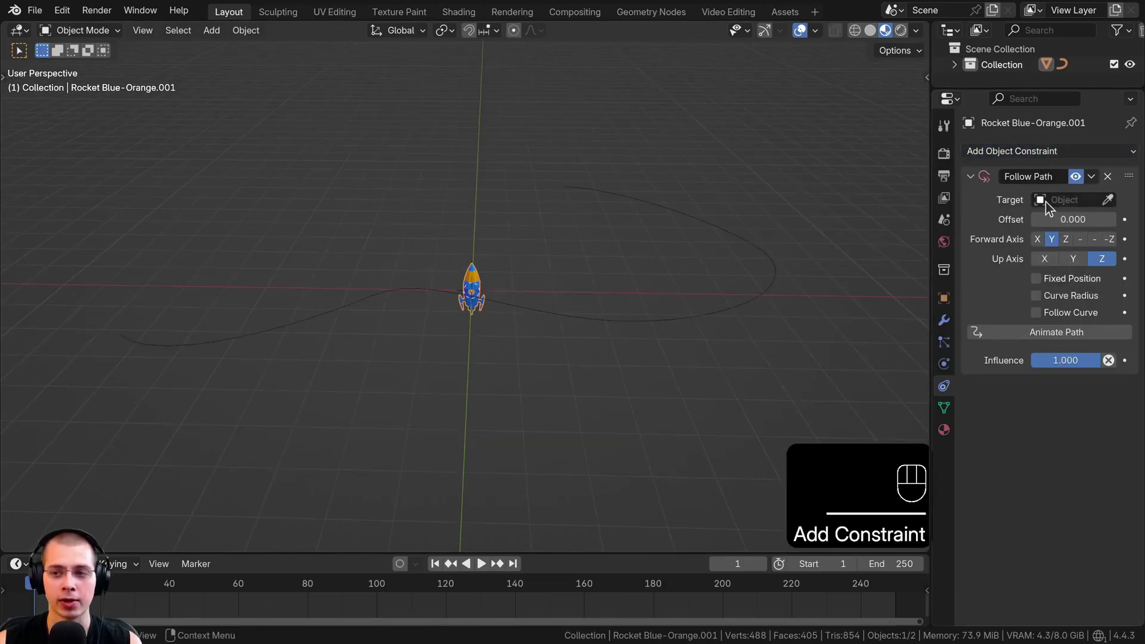
- Set the Follow Path constraint's target to the Bézier curve
click(1108, 201)
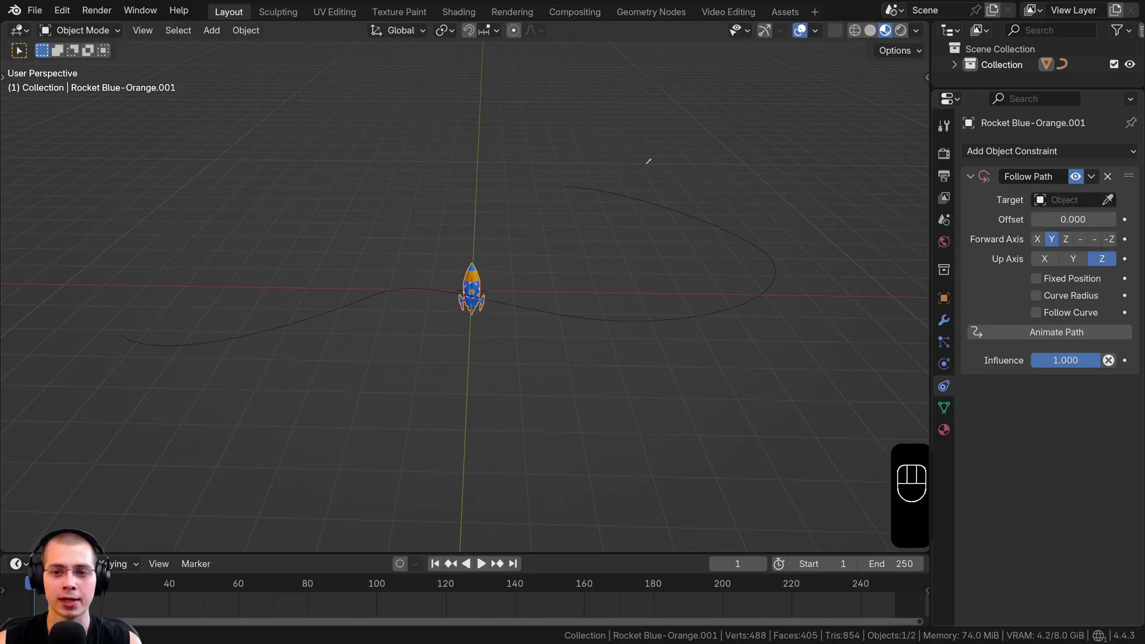
click(648, 195)
click(1071, 200)
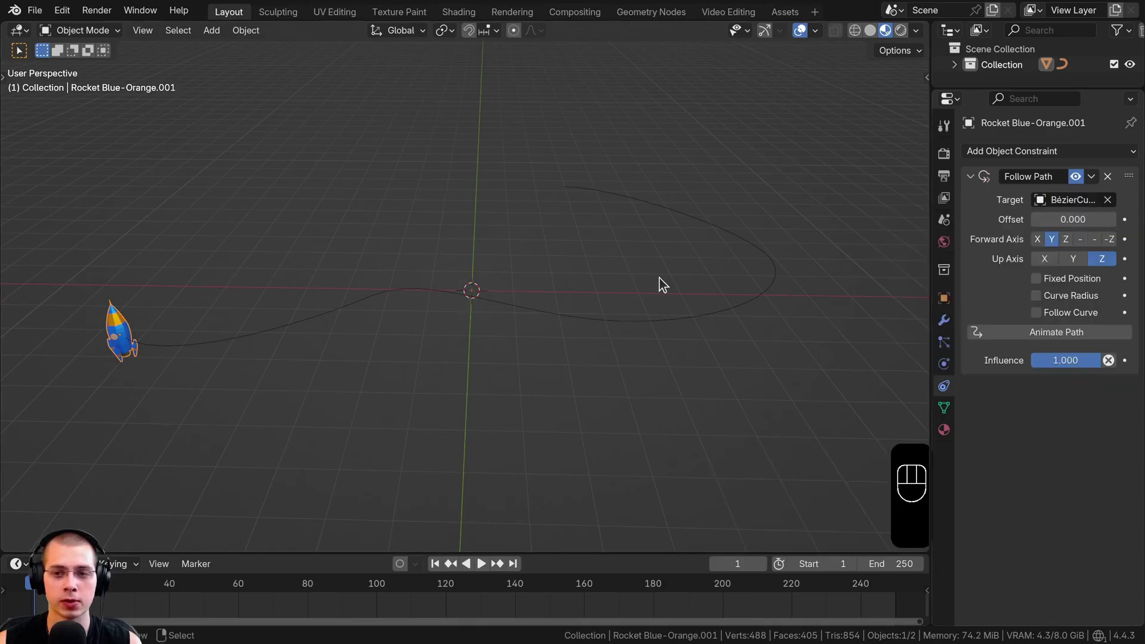
- Move the untargeted rocket away from the world origin to a spot behind the left half of the curve
shift+middle_drag(660, 277, 692, 292)
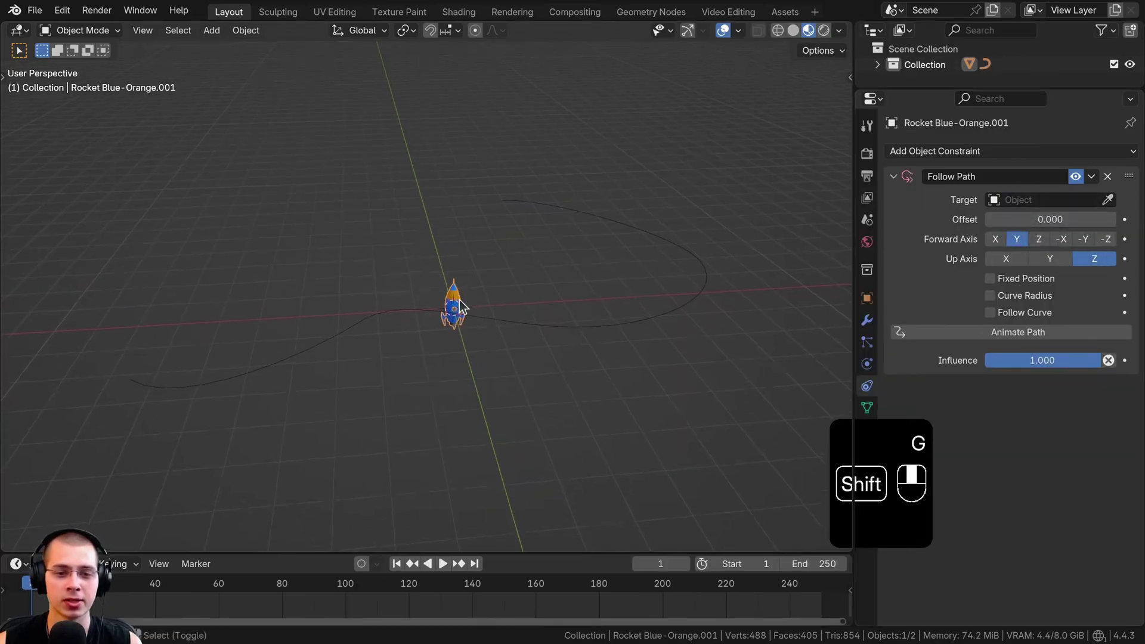
scroll(478, 298, up, 1)
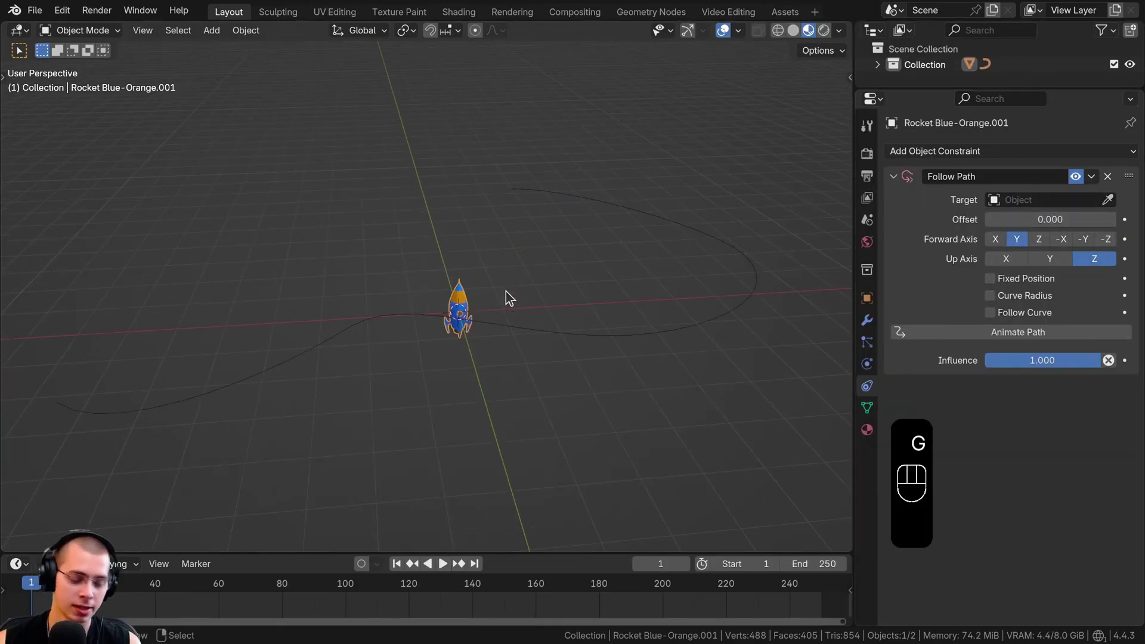
key(g)
click(342, 174)
middle_drag(339, 167, 352, 173)
key(g)
click(336, 292)
middle_drag(335, 295, 346, 311)
shift+middle_drag(362, 214, 380, 225)
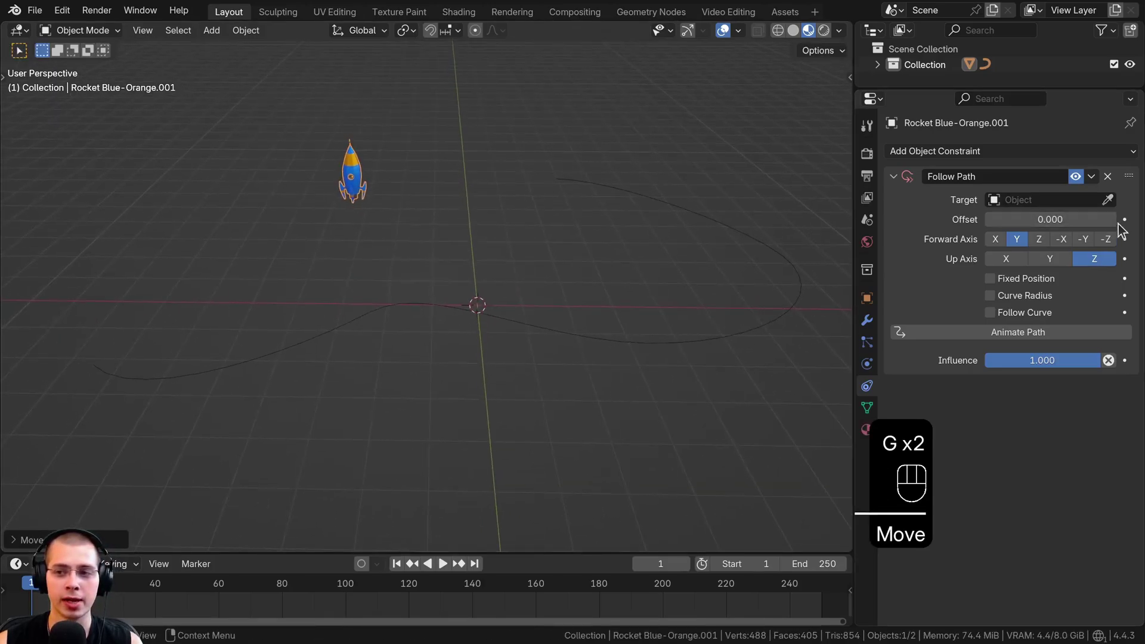
- Pick the Bézier curve again as the Follow Path target and compare the displaced rocket with the curve's start
click(1109, 200)
click(472, 303)
shift+middle_drag(223, 368, 524, 358)
scroll(265, 205, up, 4)
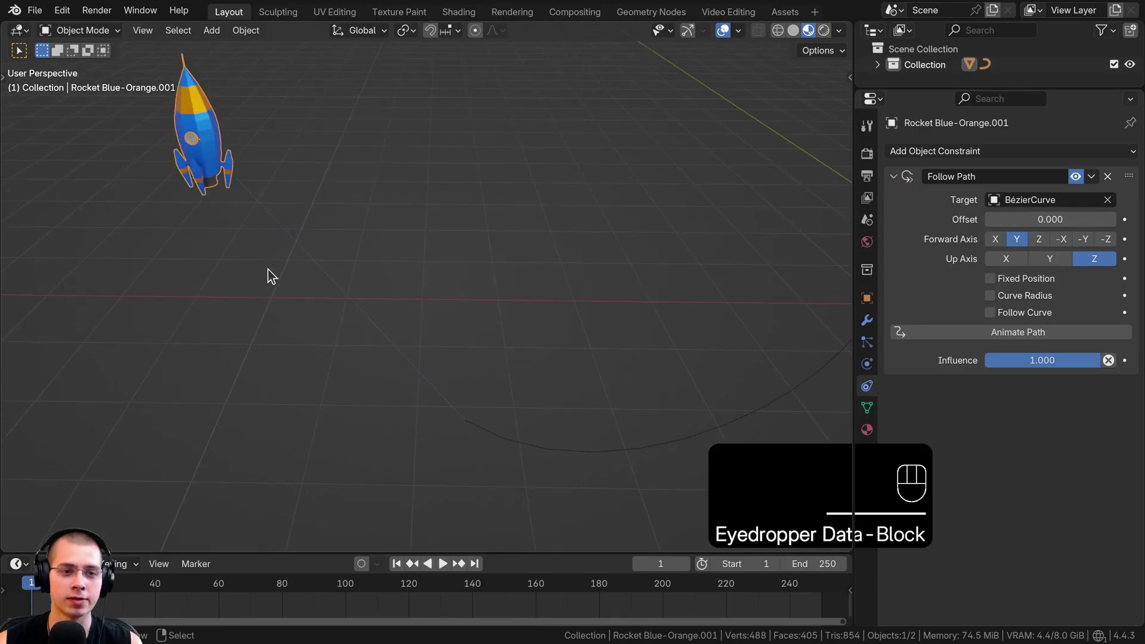
scroll(291, 215, down, 5)
shift+middle_drag(448, 341, 417, 351)
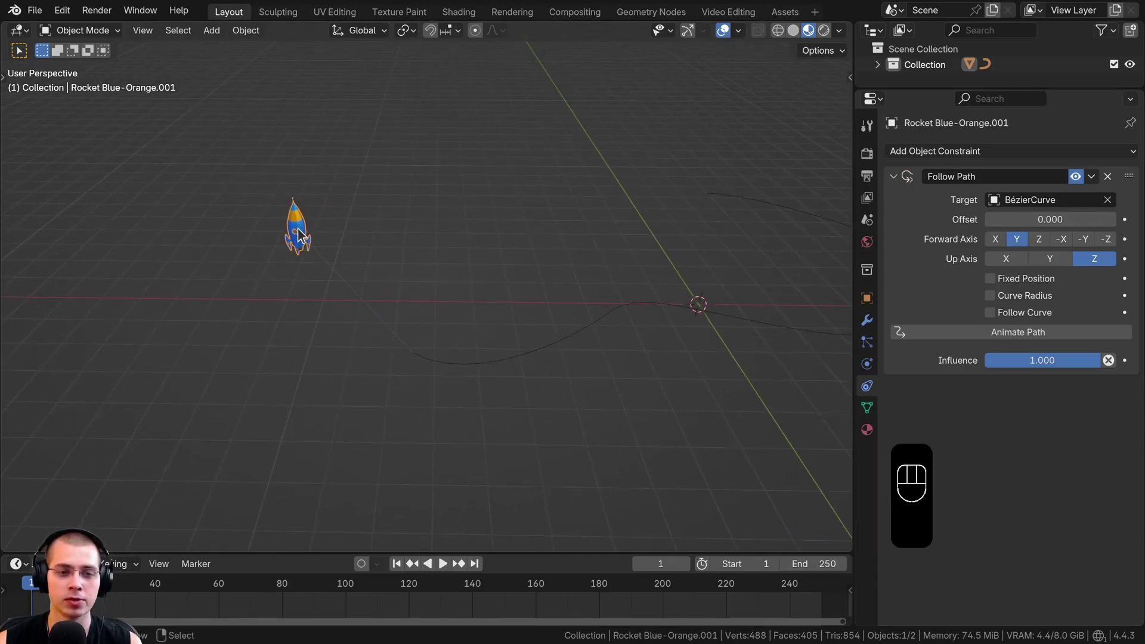
- Clear the rocket's location and deselect everything in the scene
shift+middle_drag(720, 302, 647, 306)
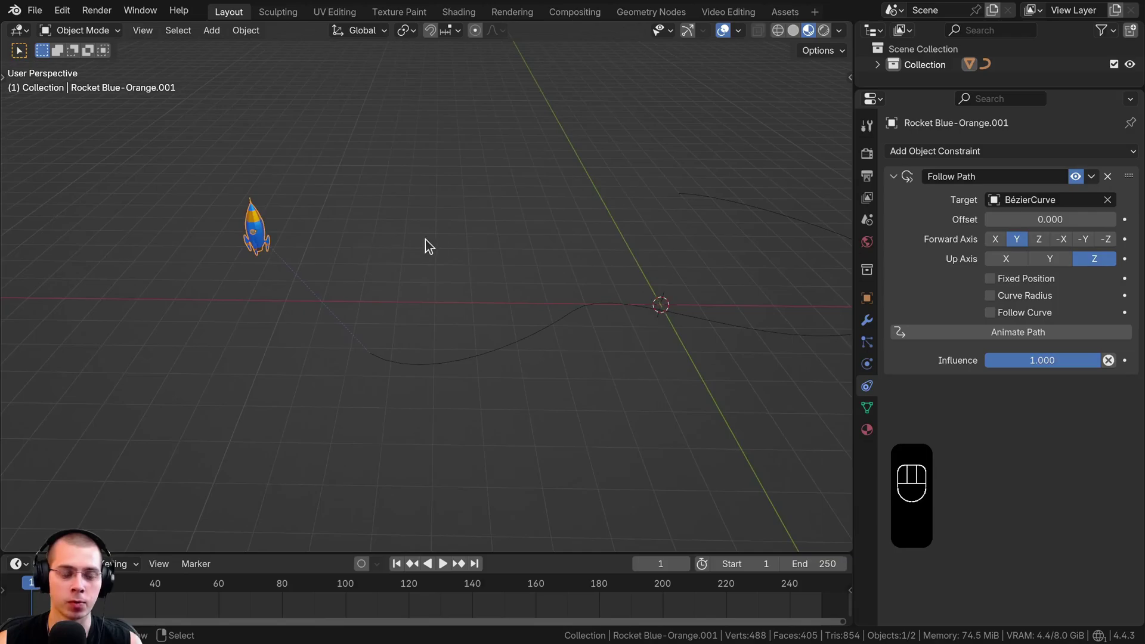
key(alt+g)
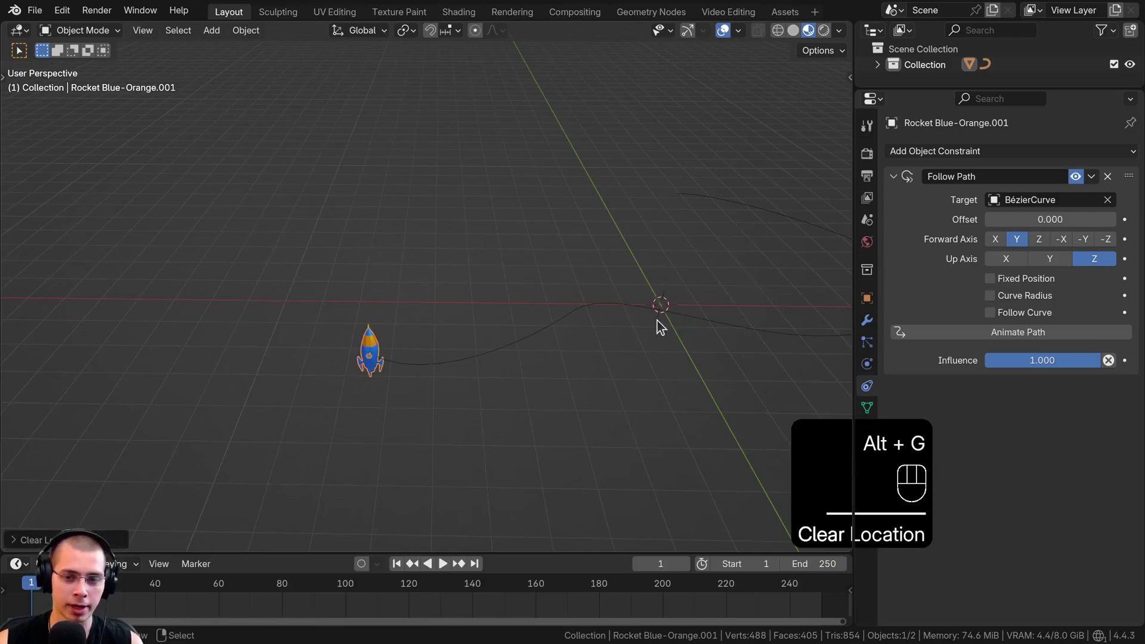
scroll(520, 271, up, 4)
middle_drag(337, 287, 348, 325)
scroll(509, 333, down, 2)
shift+middle_drag(509, 333, 405, 342)
scroll(413, 342, down, 1)
shift+middle_drag(534, 318, 389, 325)
scroll(388, 325, down, 1)
key(a)
key(a)
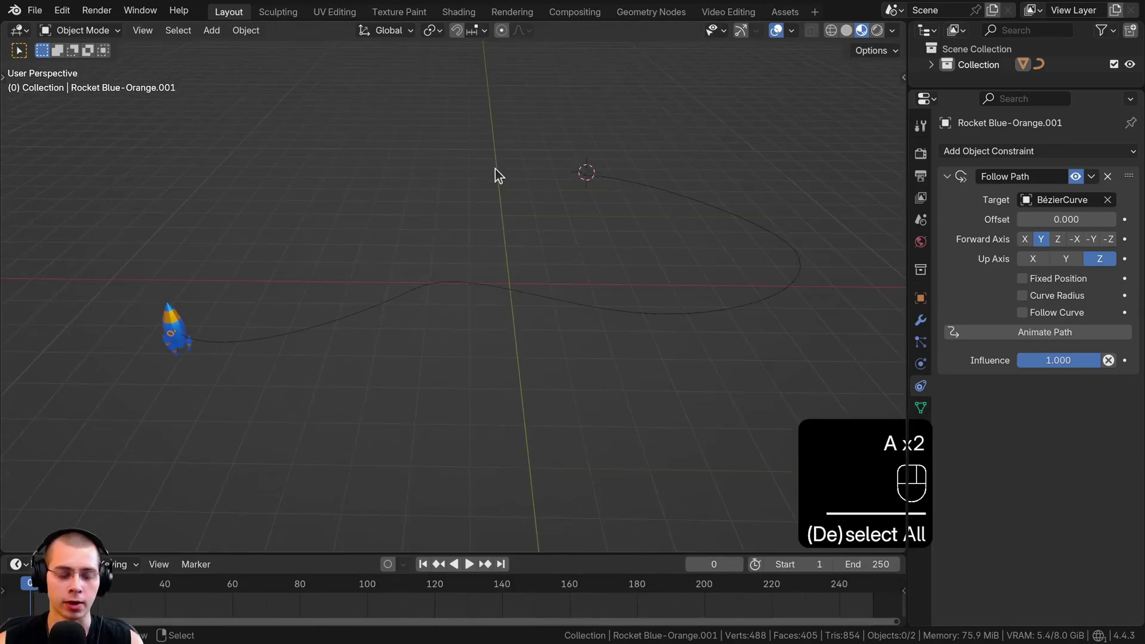
- Play the animation to check whether the rocket travels along the curve, and stop it at frame 127
scroll(493, 164, down, 1)
key(space)
middle_drag(398, 212, 793, 214)
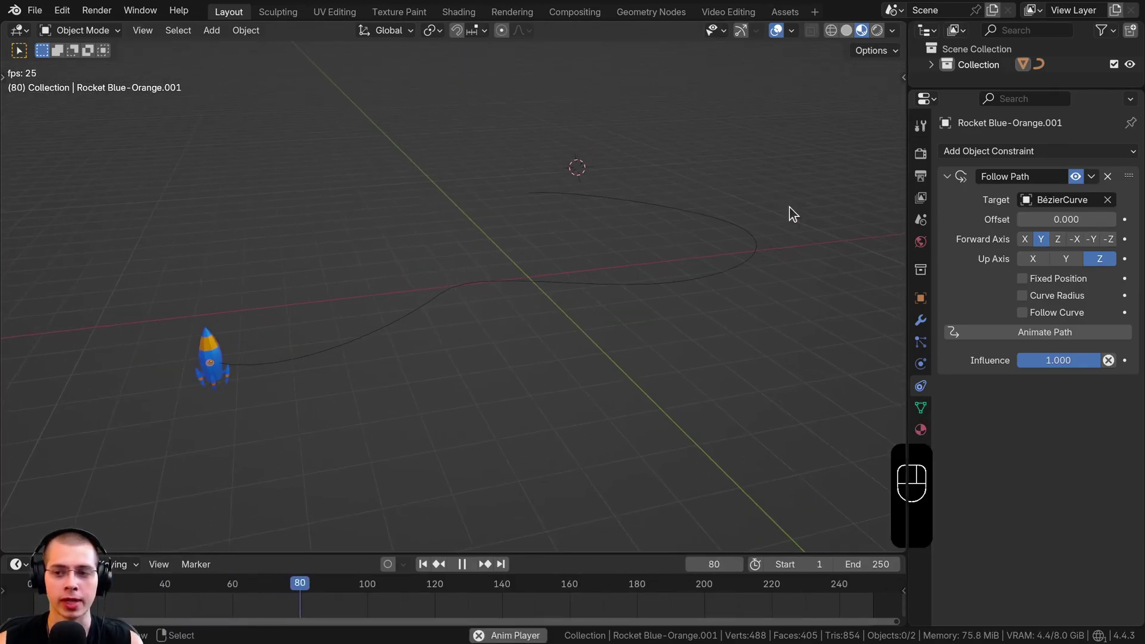
middle_drag(624, 300, 620, 314)
key(space)
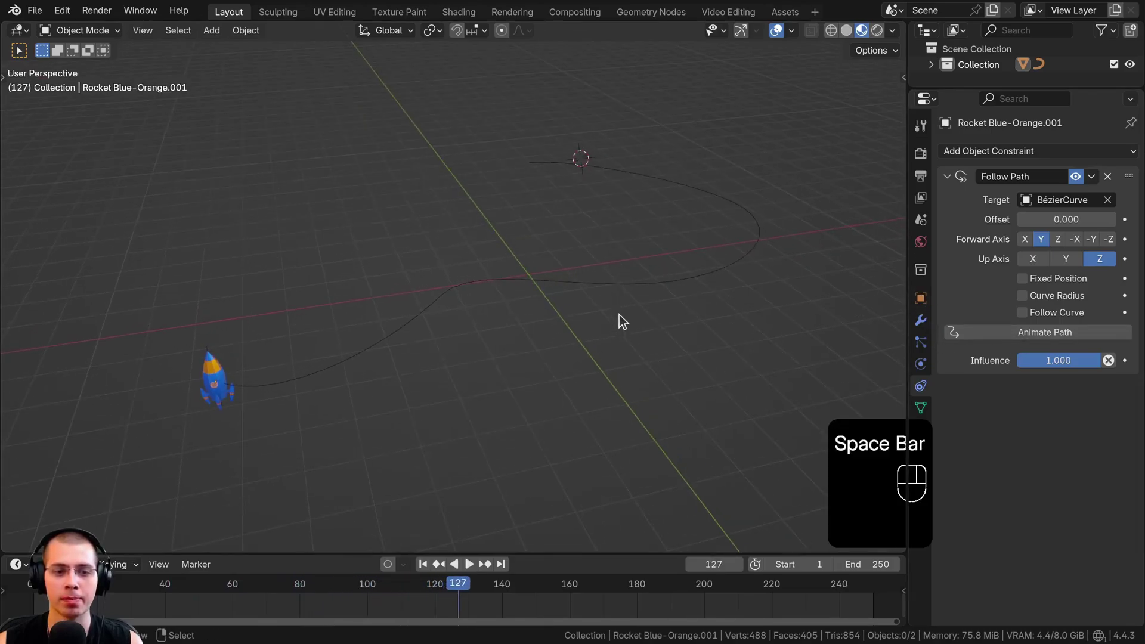
- Turn on Fixed Position for the rocket's Follow Path constraint and test the Offset Factor along the curve
click(1023, 279)
shift+middle_drag(519, 350, 573, 342)
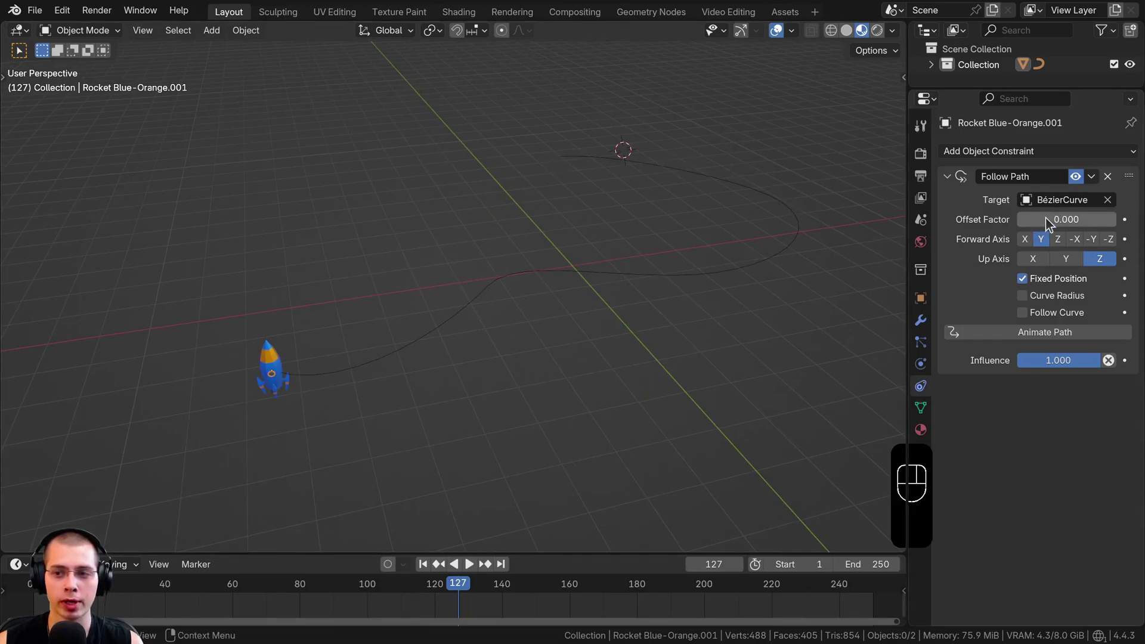
mouse_move(1059, 222)
mouse_down()
mouse_move(1109, 223)
mouse_move(1022, 220)
mouse_move(1037, 226)
mouse_up()
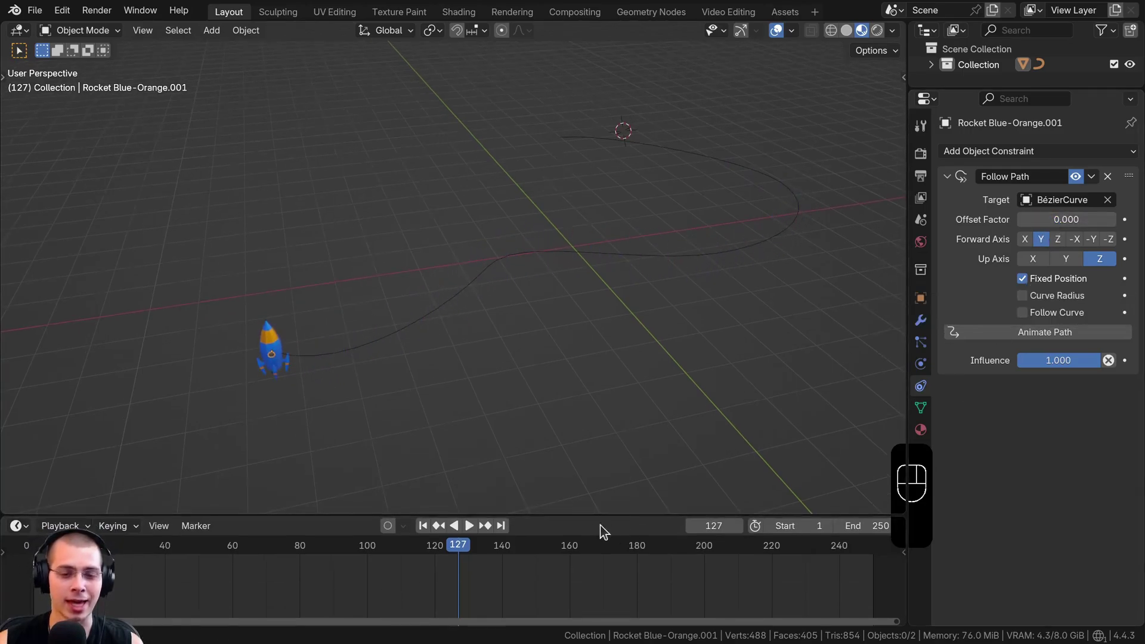
- Keyframe the Follow Path Offset Factor at 0 on frame 69
click(265, 550)
key(space)
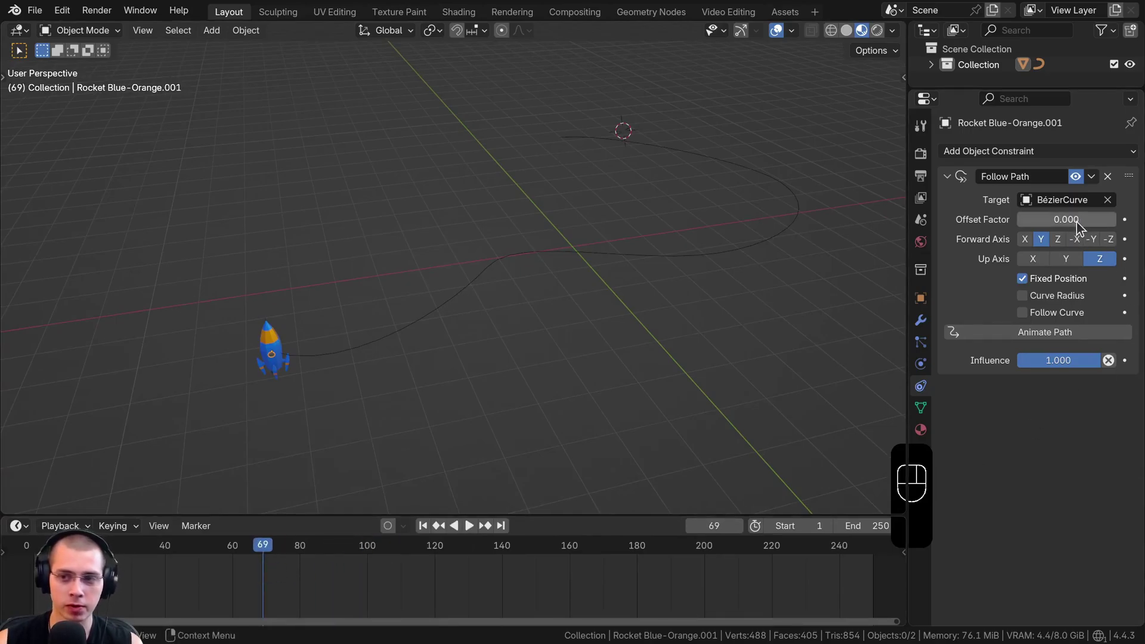
key(i)
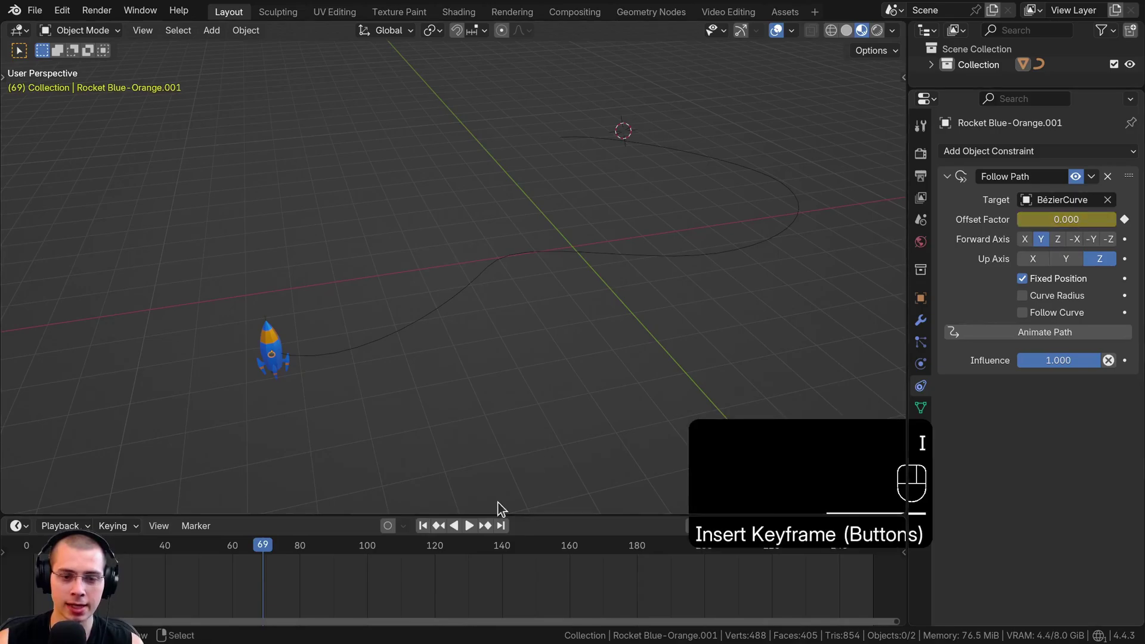
- Keyframe an Offset Factor of 0.496 at frame 174 and preview the rocket's movement between the two keyframes
drag(271, 546, 626, 540)
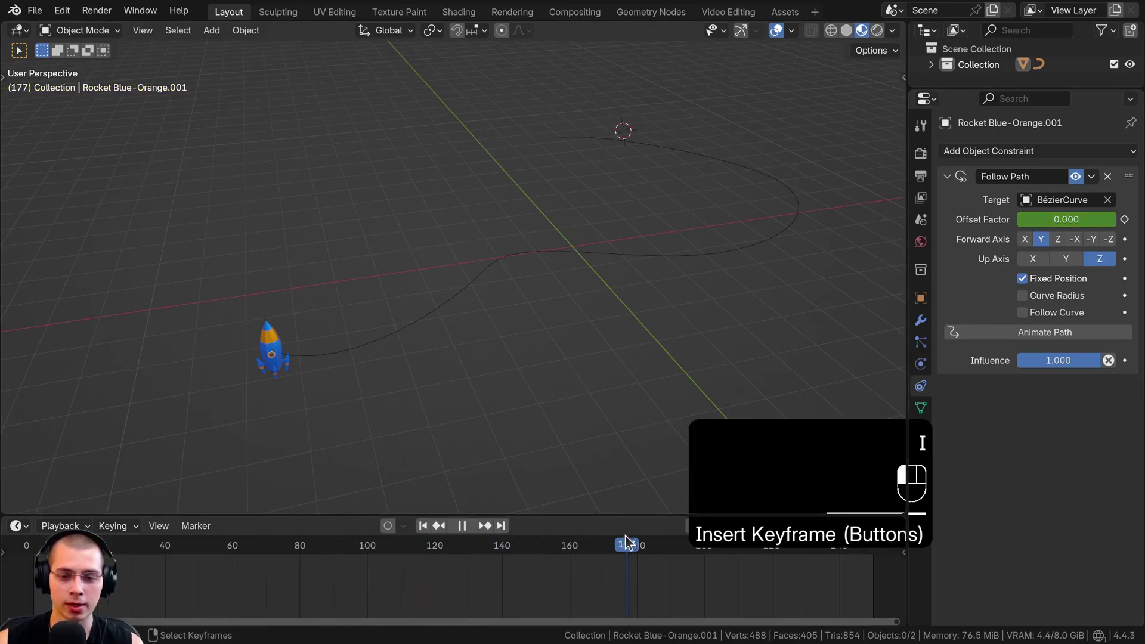
mouse_move(1066, 219)
mouse_down()
mouse_move(1110, 220)
mouse_move(1067, 220)
mouse_up()
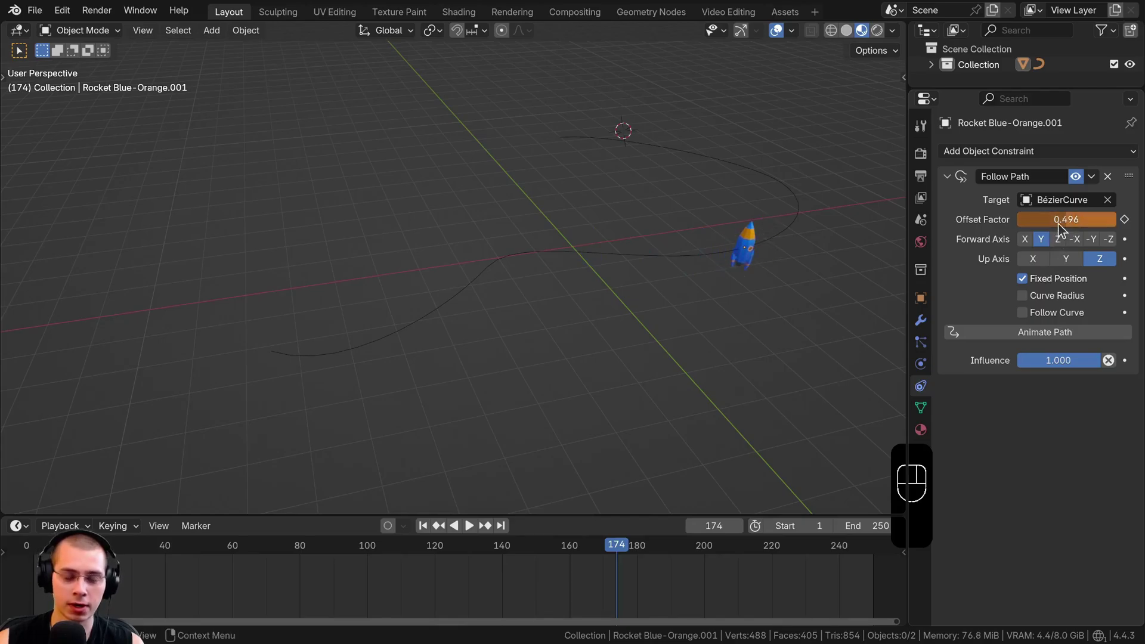
key(i)
drag(608, 557, 395, 568)
key(space)
drag(507, 556, 464, 560)
key(space)
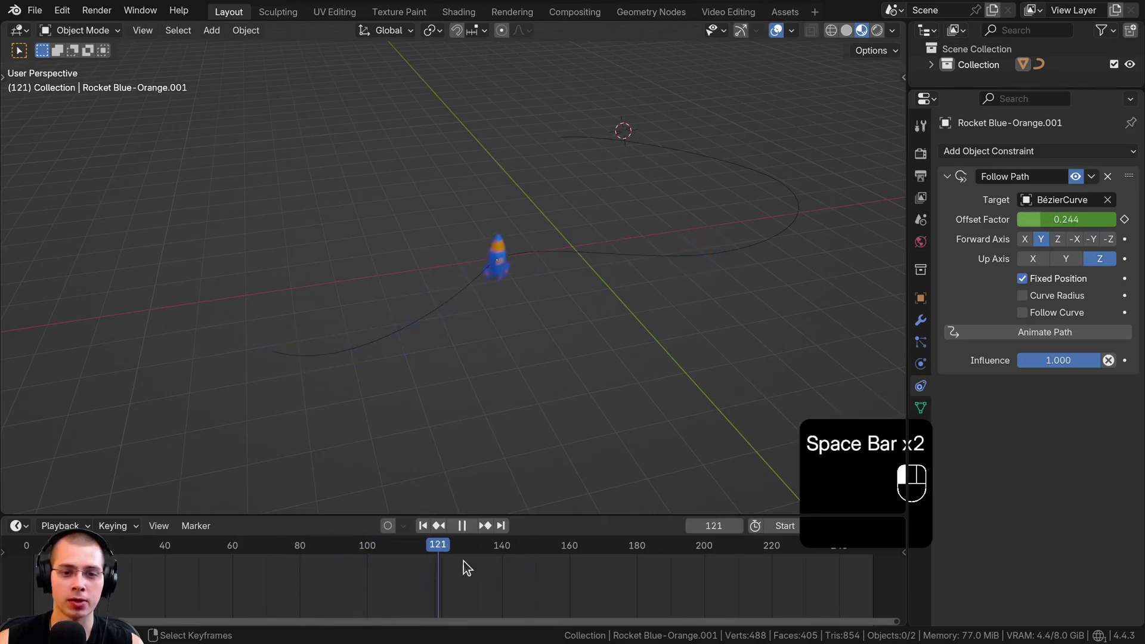
- Undo the Offset Factor keyframes and return the timeline to frame 0
key(ctrl+z)
key(ctrl+z)
key(ctrl+z)
key(ctrl+z)
key(ctrl+z)
key(ctrl+z)
drag(492, 583, 24, 570)
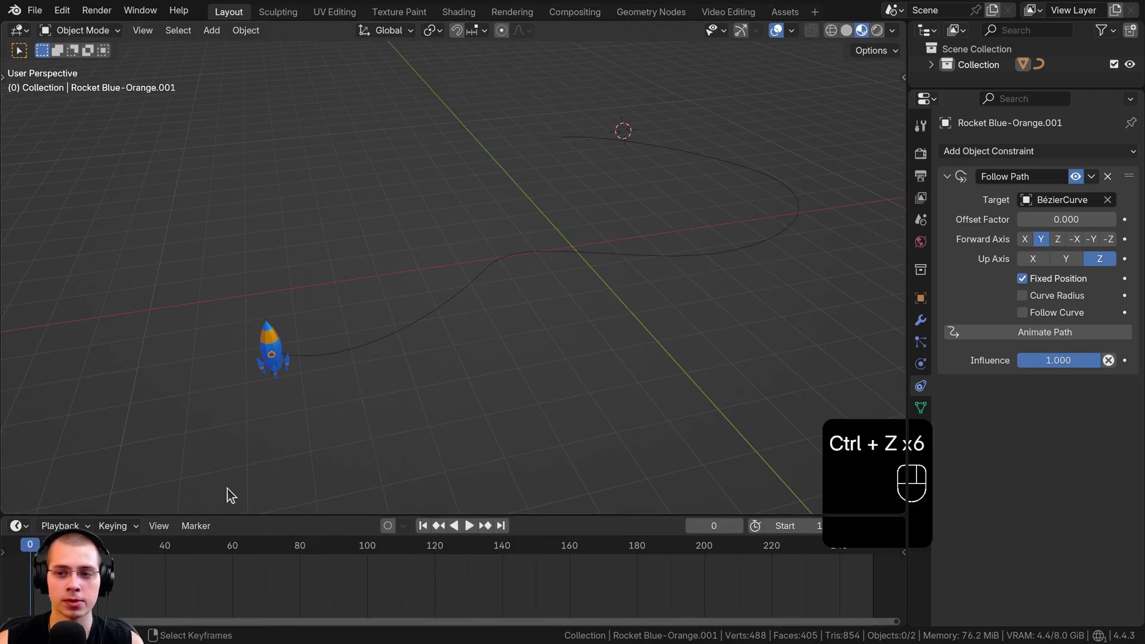
- Turn on Curve Radius for the constraint and fatten the Bézier curve's second control point by a factor of about 3.12
click(1023, 297)
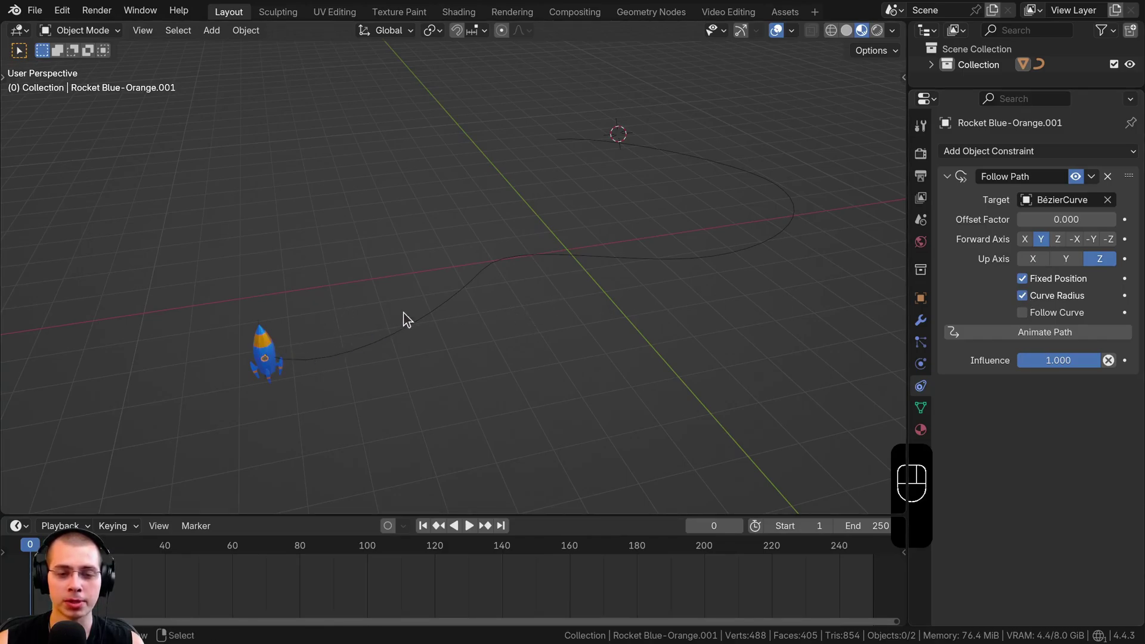
click(538, 268)
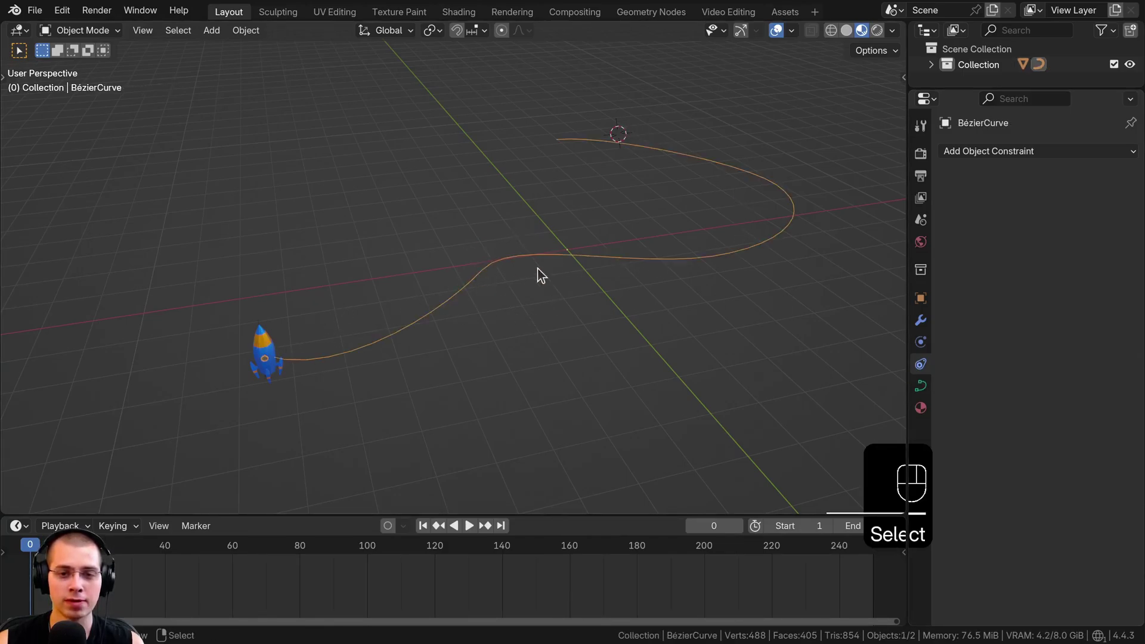
shift+click(535, 280)
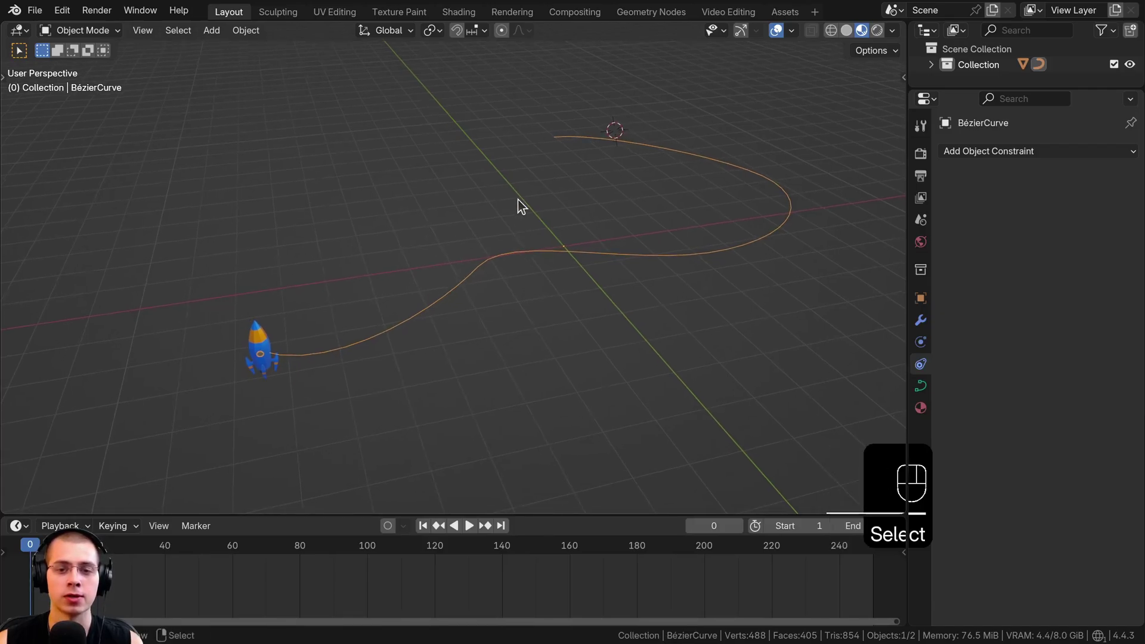
key(Tab)
click(479, 266)
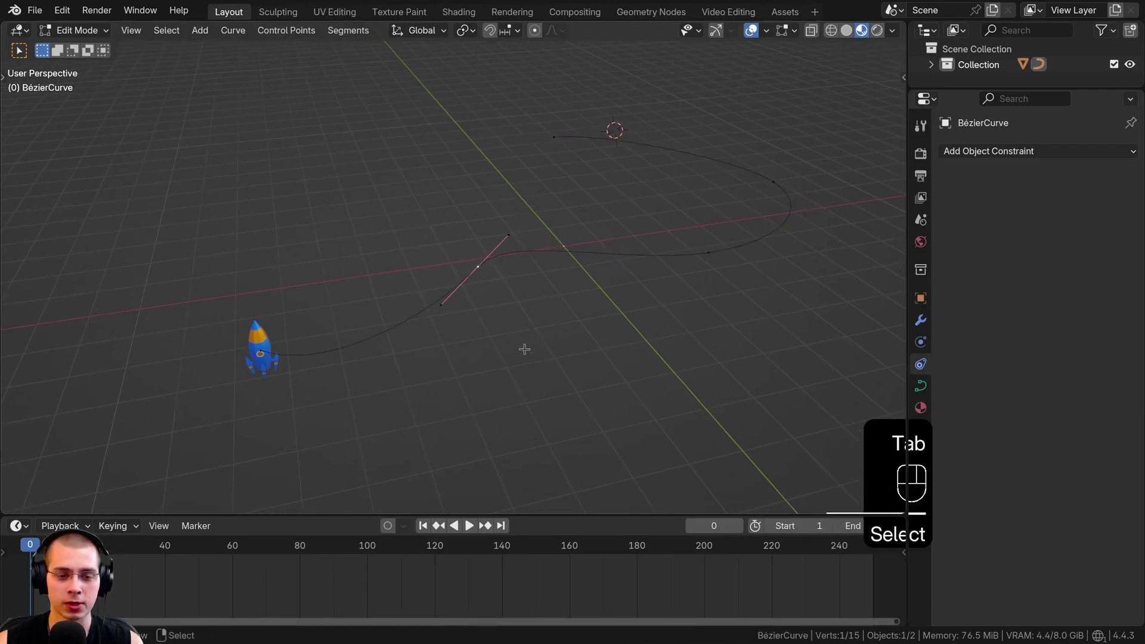
key(alt+s)
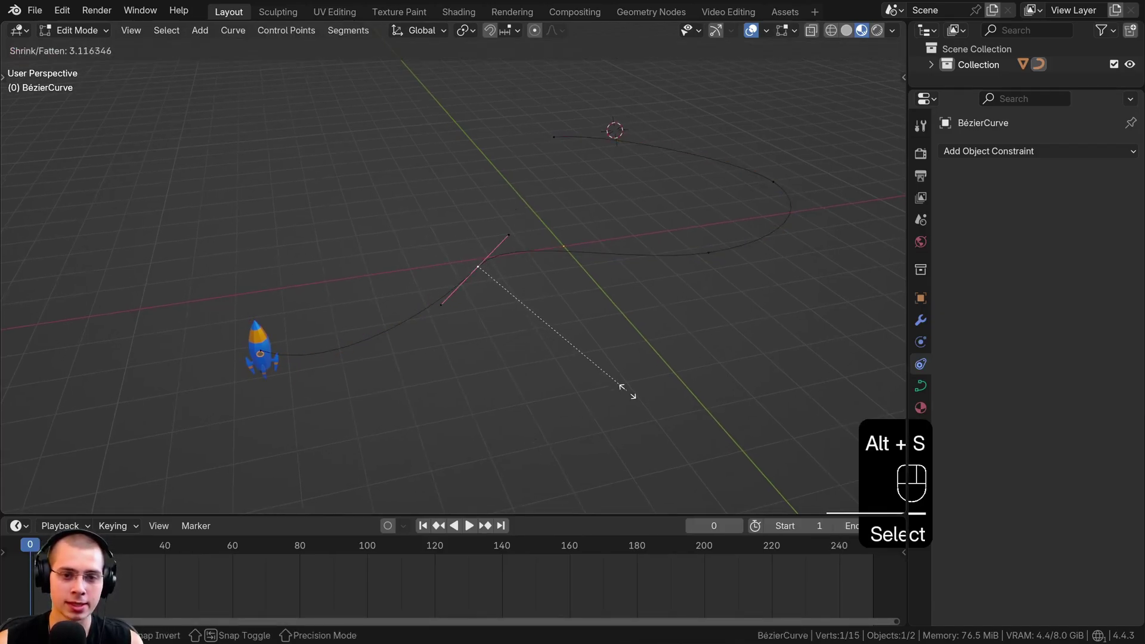
click(626, 391)
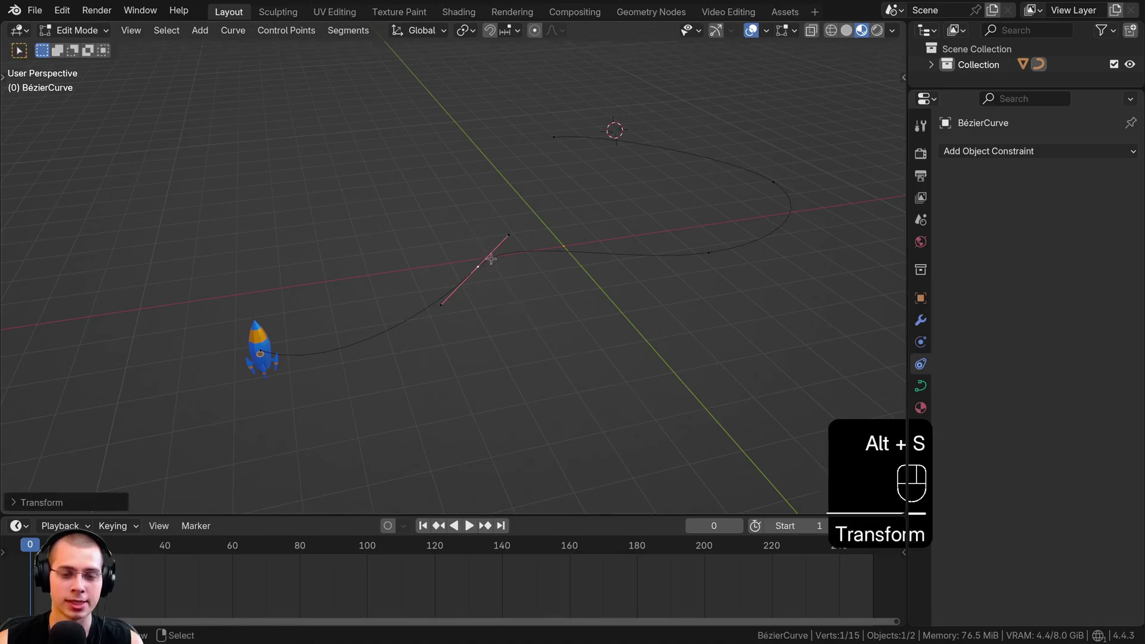
scroll(491, 259, up, 4)
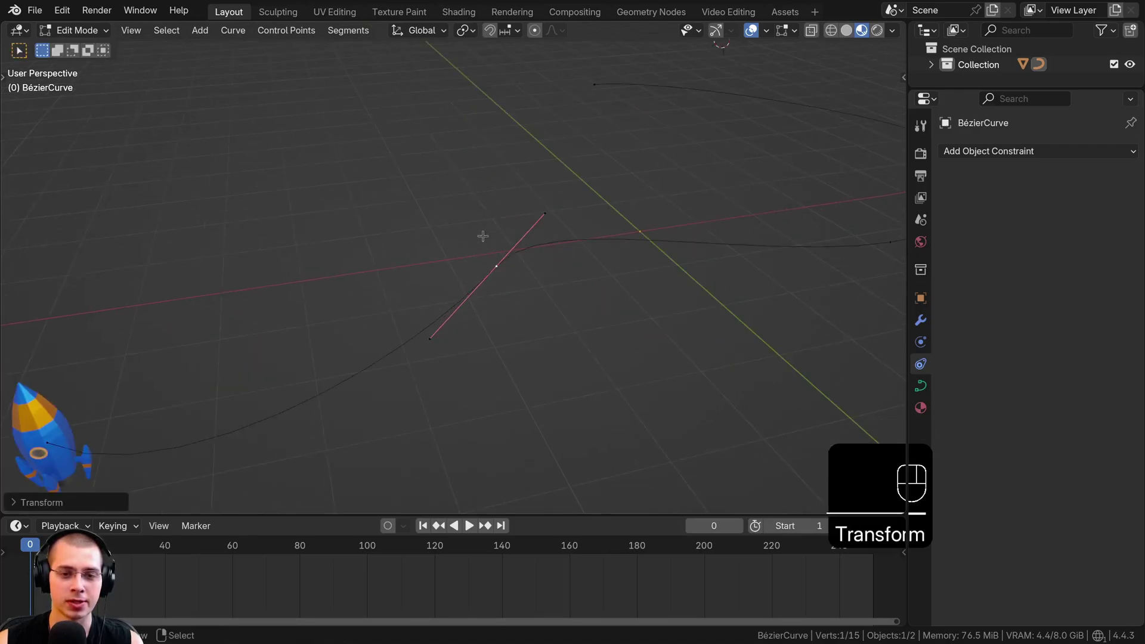
scroll(499, 241, down, 4)
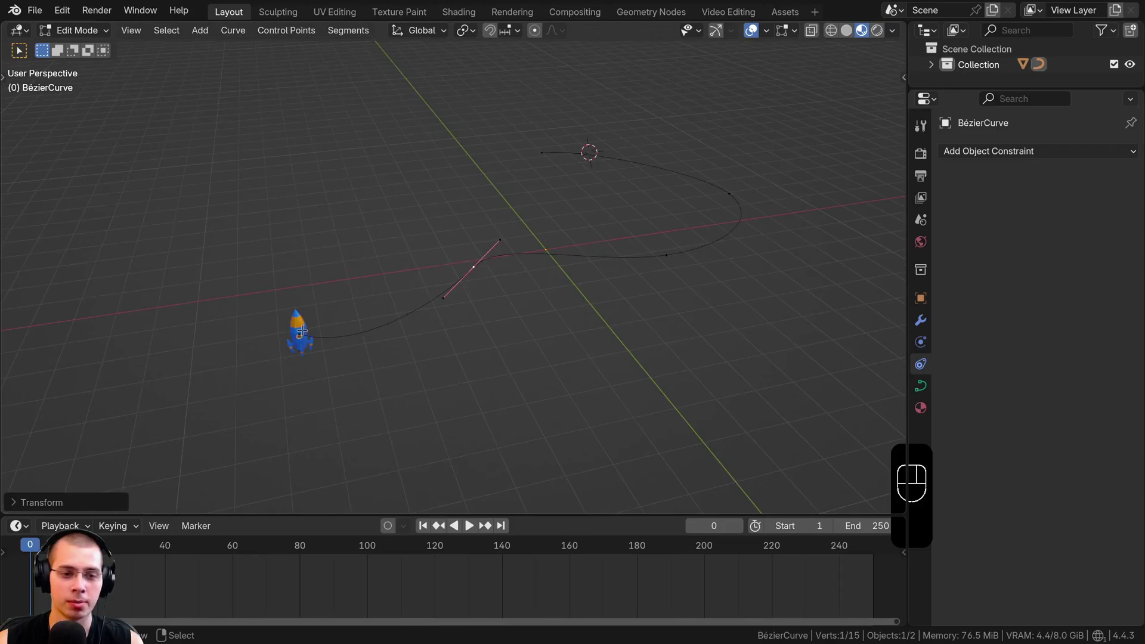
- Enlarge the radius of the curve's starting control point, where the rocket sits
right_click(300, 333)
shift+middle_drag(303, 331, 366, 281)
scroll(491, 317, up, 2)
key(alt+s)
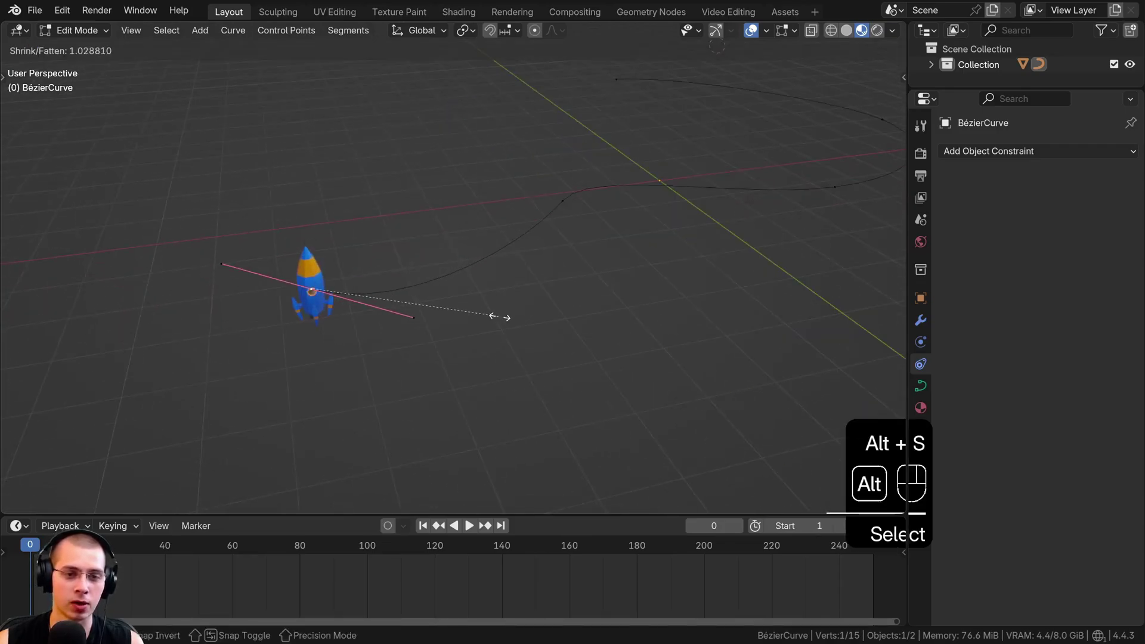
click(744, 370)
scroll(686, 385, down, 2)
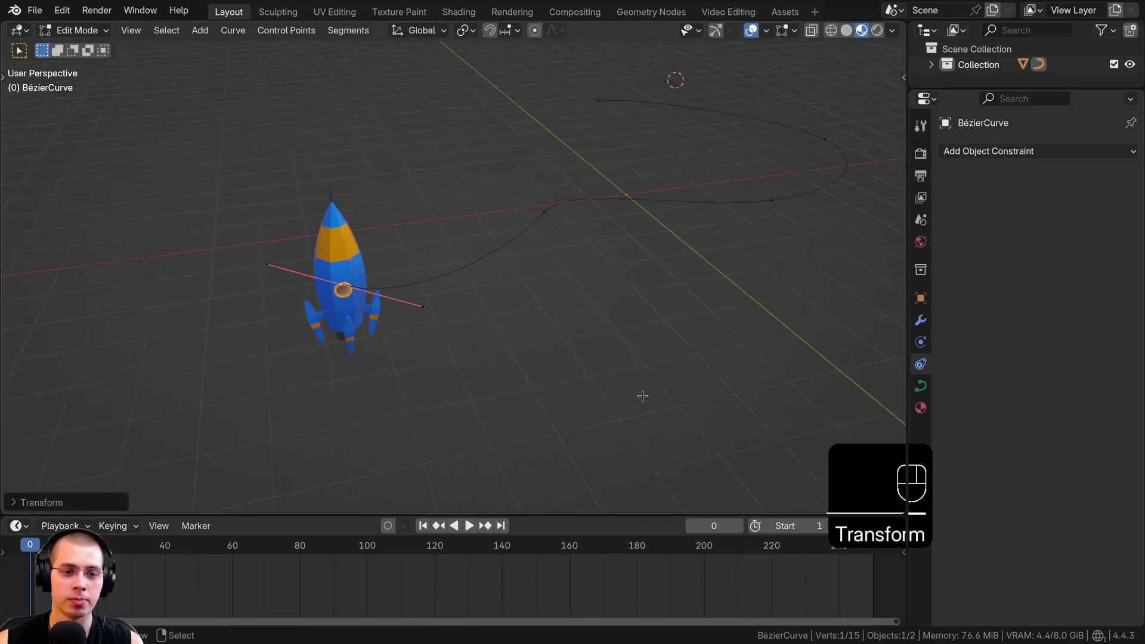
- Return to Object Mode and set the rocket's Offset Factor to 0.429
key(Tab)
click(343, 252)
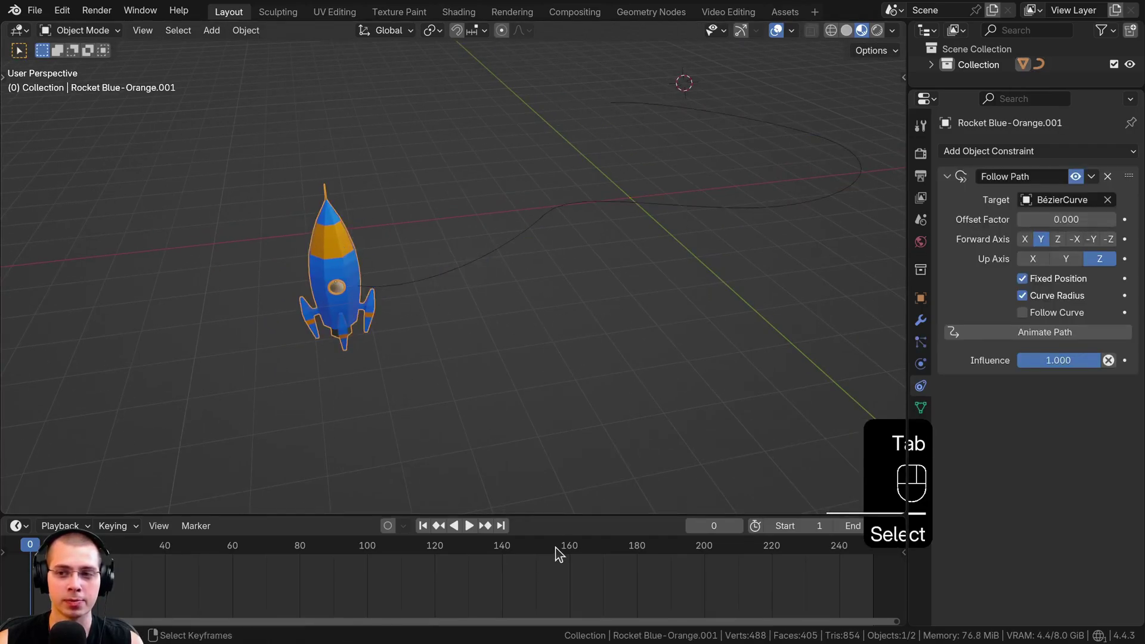
drag(1032, 216, 1063, 217)
- Shrink the radius of the Bézier curve's end control point to a factor of about 0.6
click(650, 105)
shift+middle_drag(649, 107, 582, 160)
key(Tab)
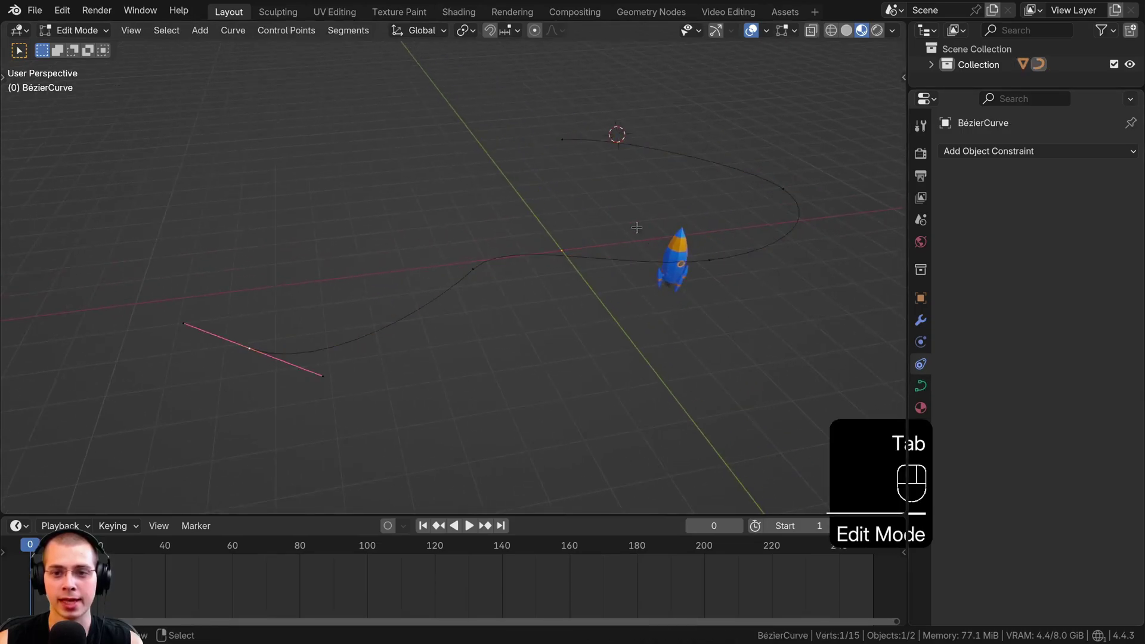
click(560, 137)
key(alt+s)
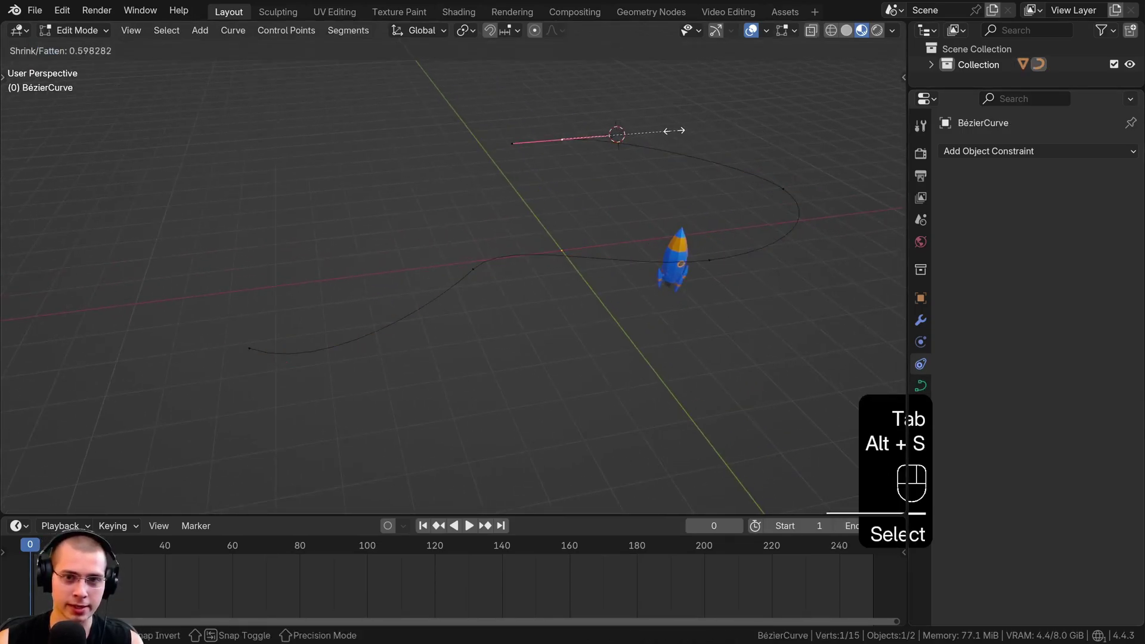
click(674, 128)
- Return to Object Mode and set the rocket's Offset Factor to 0.129
key(Tab)
click(680, 246)
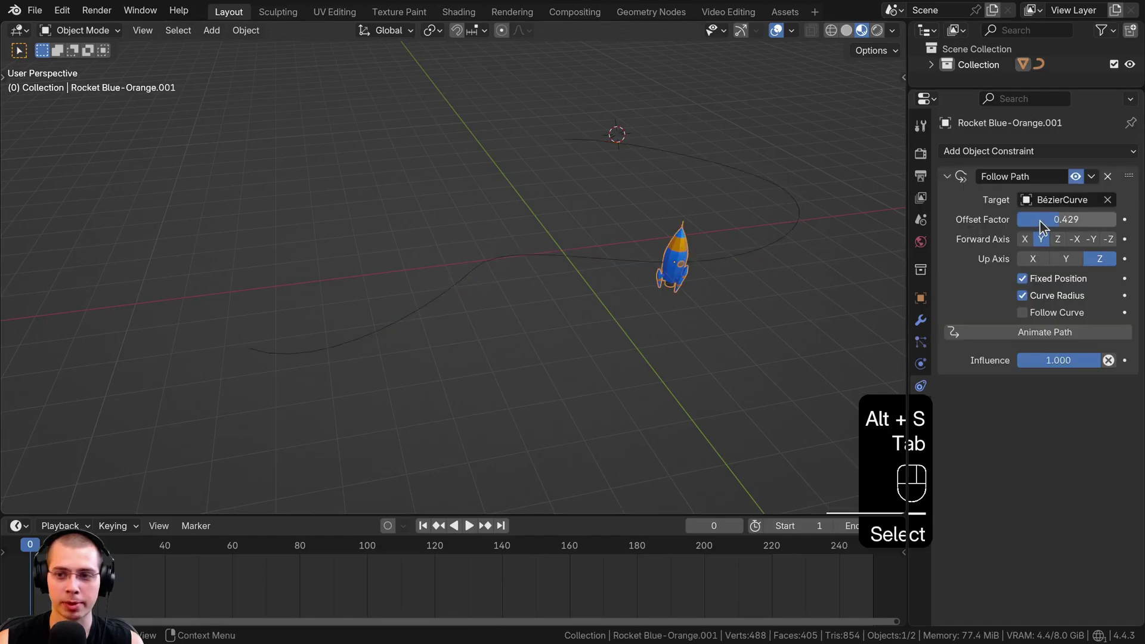
mouse_move(1046, 220)
mouse_down()
mouse_move(1089, 220)
mouse_move(1030, 219)
mouse_up()
shift+middle_drag(879, 266, 820, 284)
scroll(820, 284, up, 2)
- Turn off Curve Radius and Fixed Position in the rocket's Follow Path constraint
click(1030, 298)
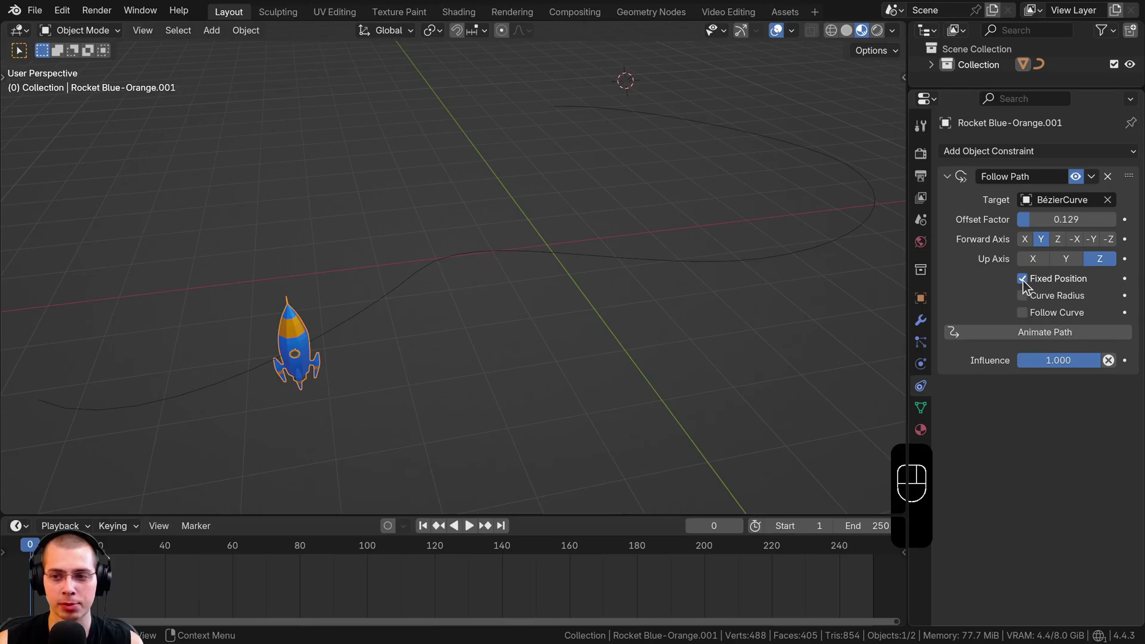
click(1022, 279)
scroll(384, 345, down, 3)
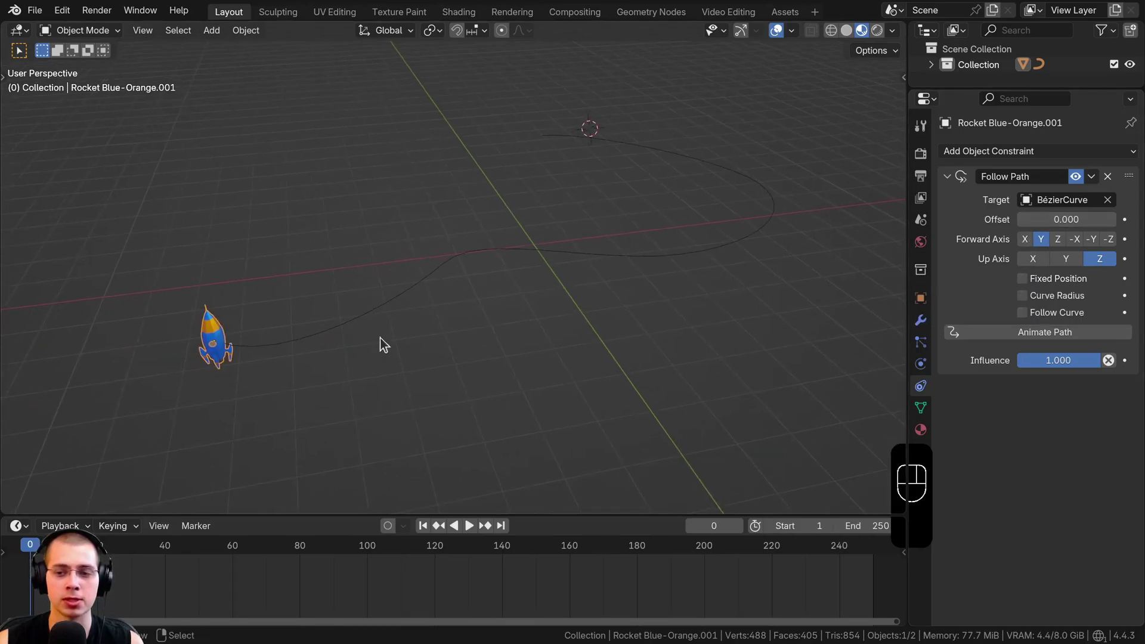
shift+middle_drag(571, 218, 562, 224)
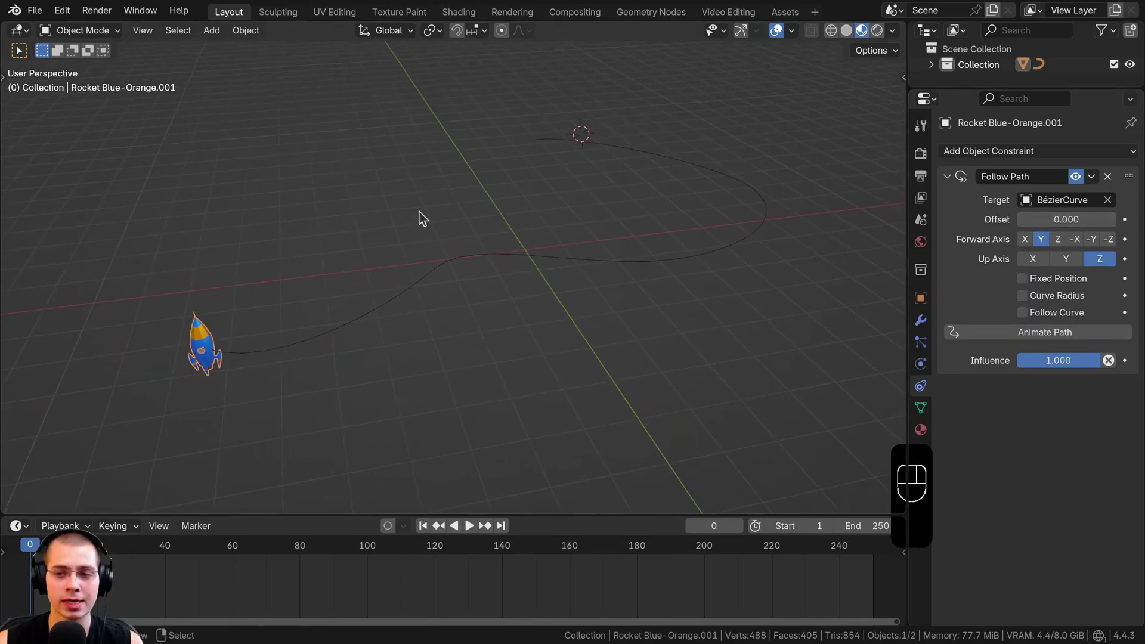
- Animate the path from the Follow Path constraint and play back the rocket's motion, stopping at frame 59
click(1011, 335)
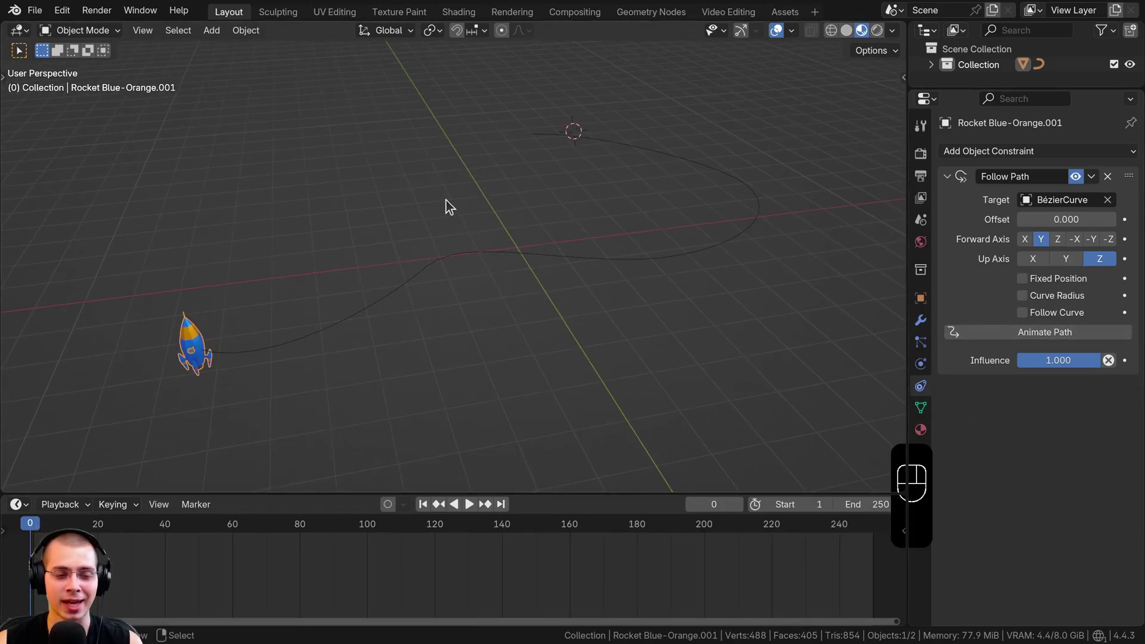
key(space)
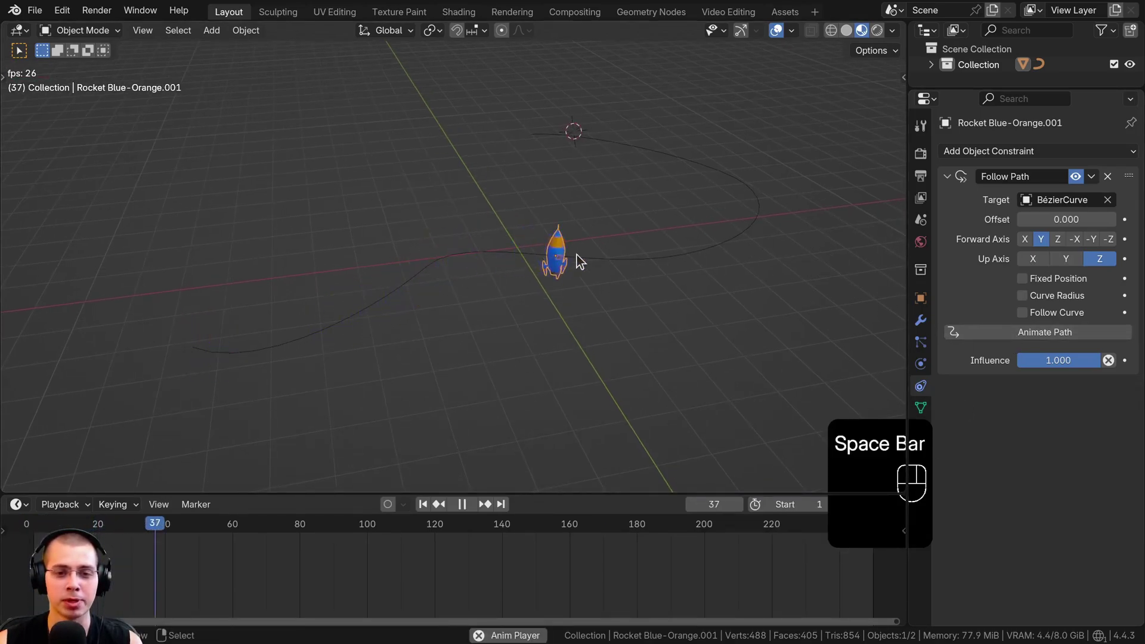
middle_drag(529, 304, 588, 318)
key(space)
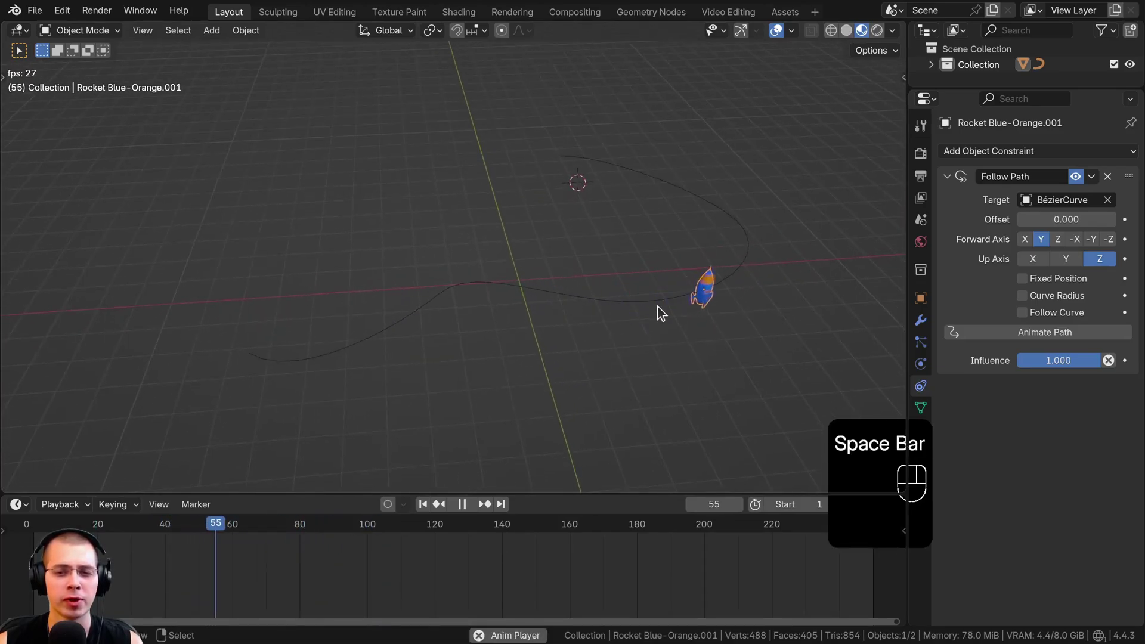
key(space)
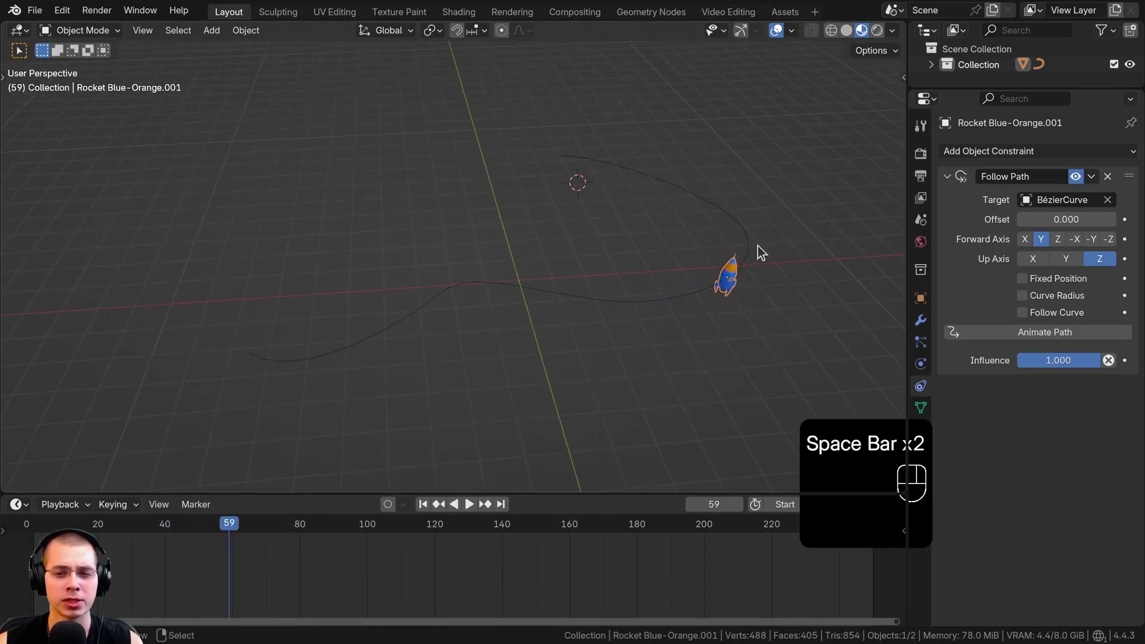
- Turn on Follow Curve in the rocket's Follow Path constraint and play back its motion
middle_drag(554, 271, 634, 350)
click(734, 205)
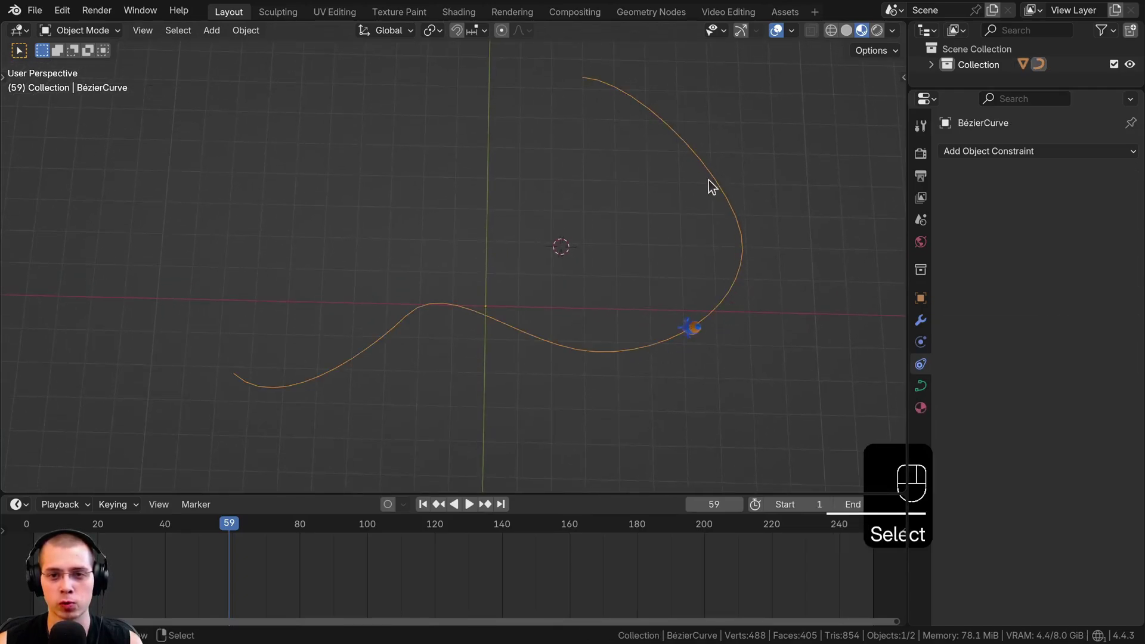
click(695, 328)
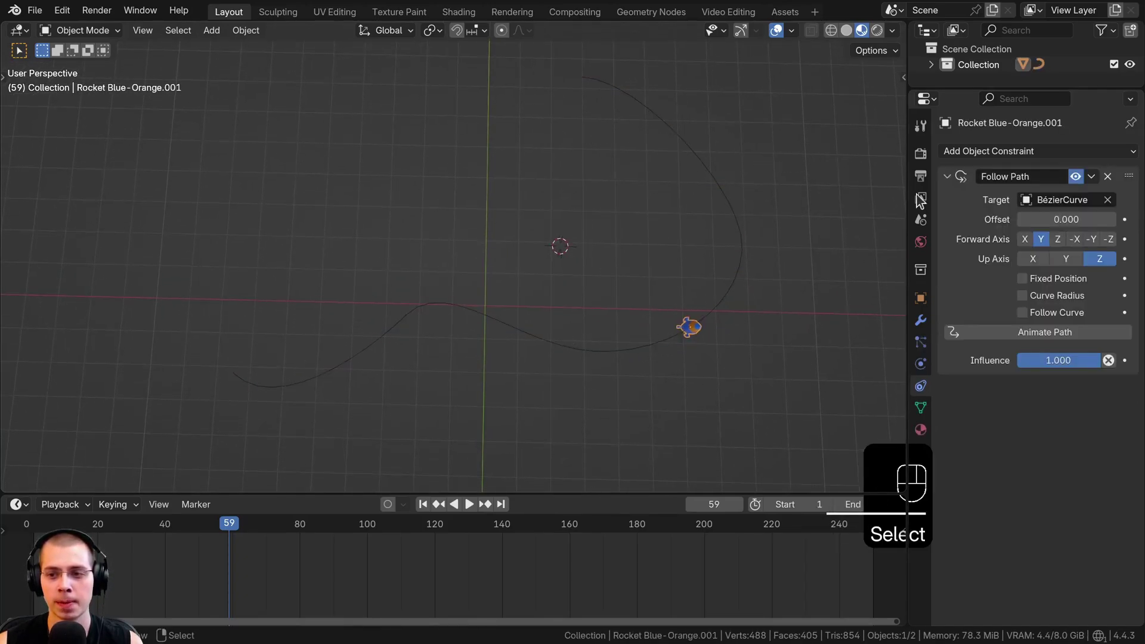
click(1022, 314)
key(space)
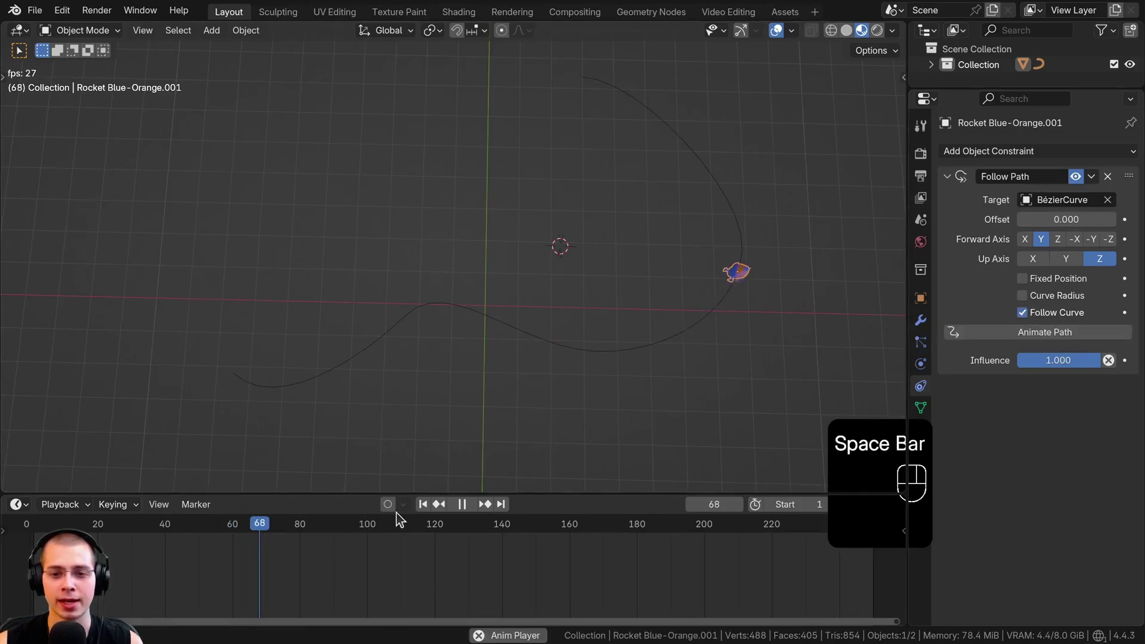
scroll(596, 71, up, 4)
key(space)
- Scrub back and forth through the timeline to examine how the rocket turns along the curve, ending at frame 76
scroll(507, 251, down, 2)
shift+middle_drag(575, 406, 399, 332)
drag(322, 559, 260, 561)
shift+middle_drag(243, 453, 238, 352)
mouse_move(262, 553)
mouse_down()
mouse_move(333, 551)
mouse_move(270, 536)
mouse_up()
middle_drag(468, 383, 417, 238)
drag(266, 545, 286, 543)
middle_drag(389, 356, 404, 364)
shift+middle_drag(403, 364, 478, 411)
drag(303, 554, 286, 540)
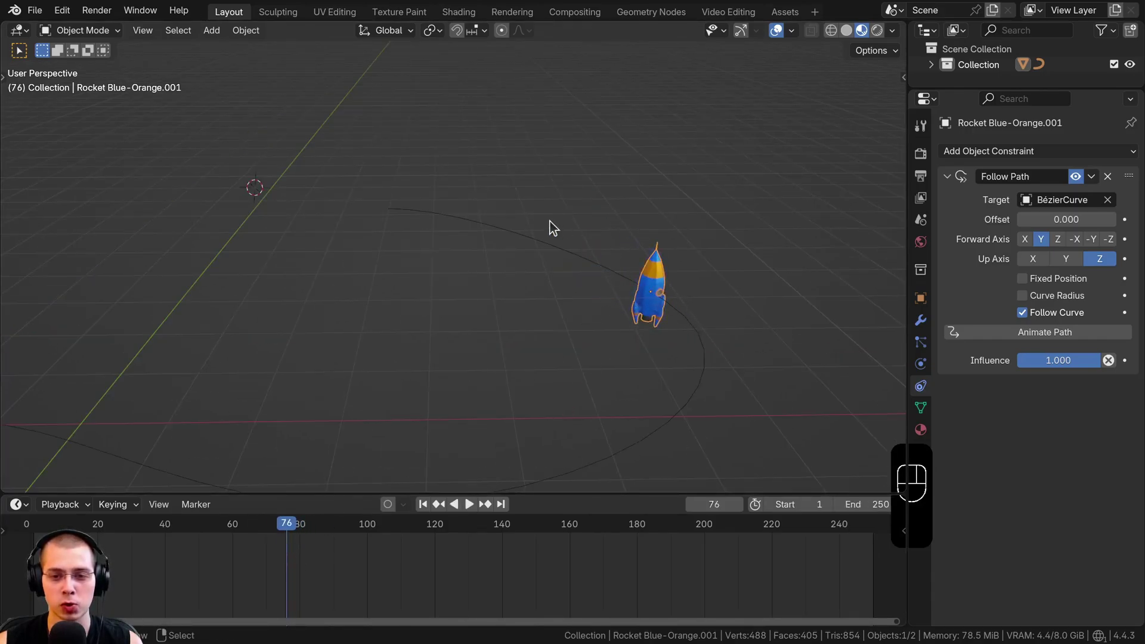
middle_drag(547, 247, 510, 239)
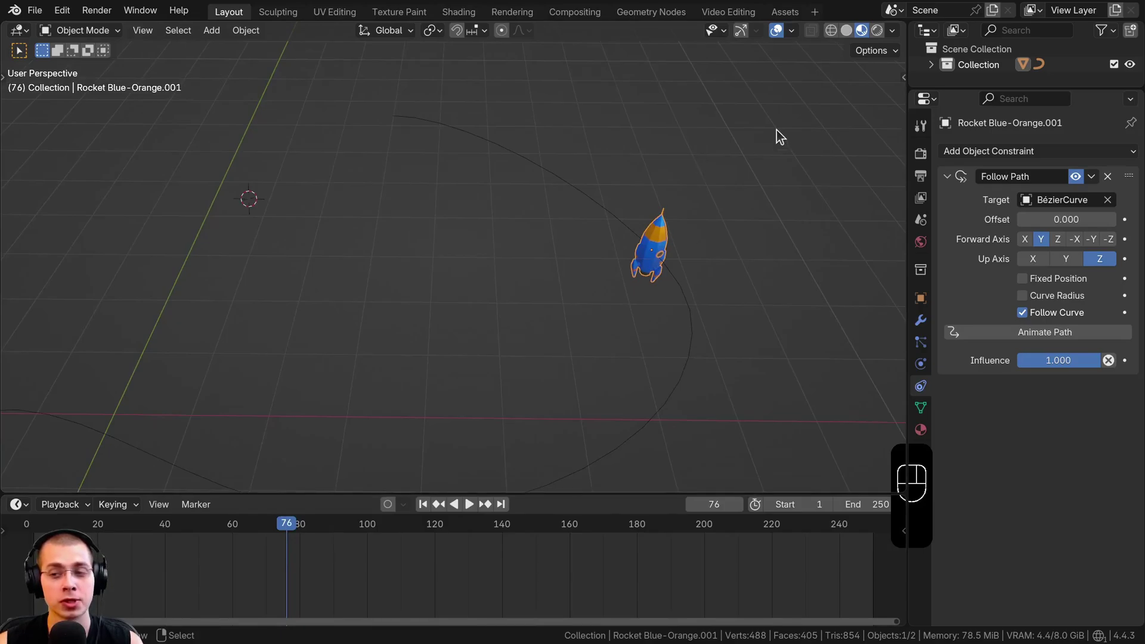
- Try different Forward Axis options on the rocket's Follow Path constraint, including X, Y, Z and -X, and play back the motion
click(1026, 243)
click(1043, 244)
middle_drag(656, 222, 352, 179)
scroll(405, 199, up, 2)
shift+middle_drag(425, 209, 525, 207)
click(1058, 241)
click(1075, 241)
scroll(384, 271, down, 5)
shift+middle_drag(383, 271, 604, 277)
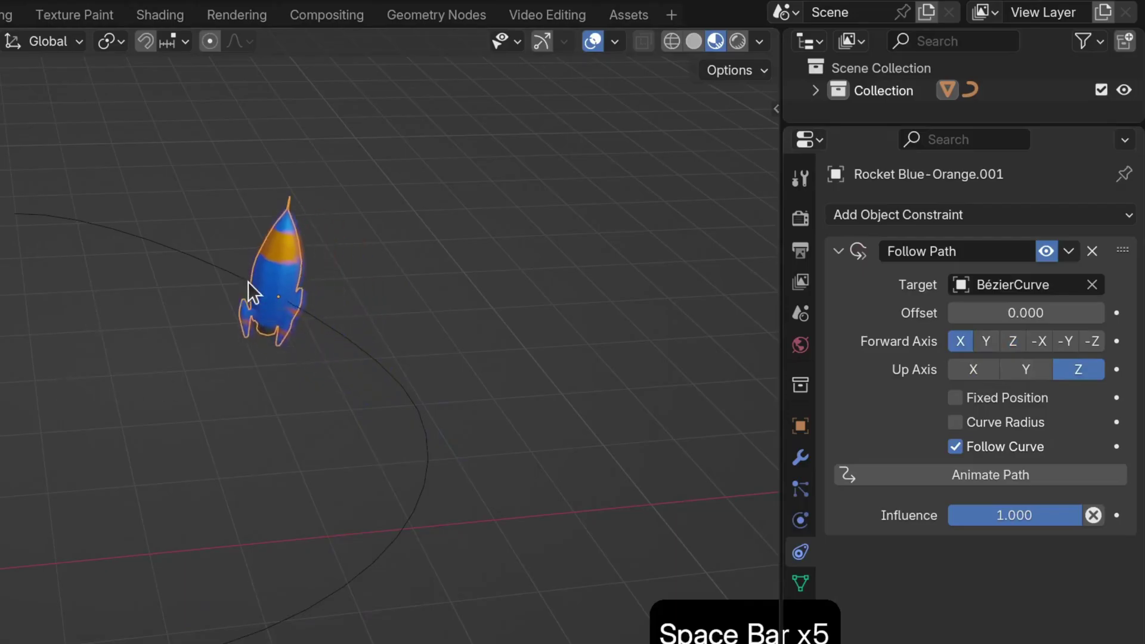
key(space)
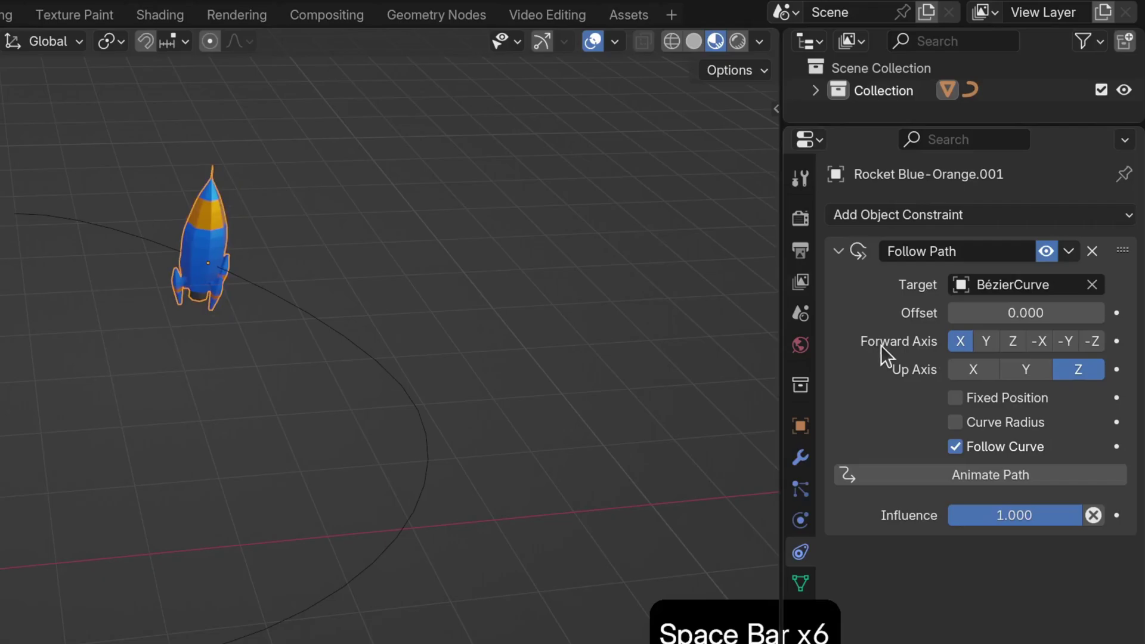
- Set the Follow Path constraint's Forward Axis to Z and Up Axis to X, and play back the rocket's motion
click(1018, 341)
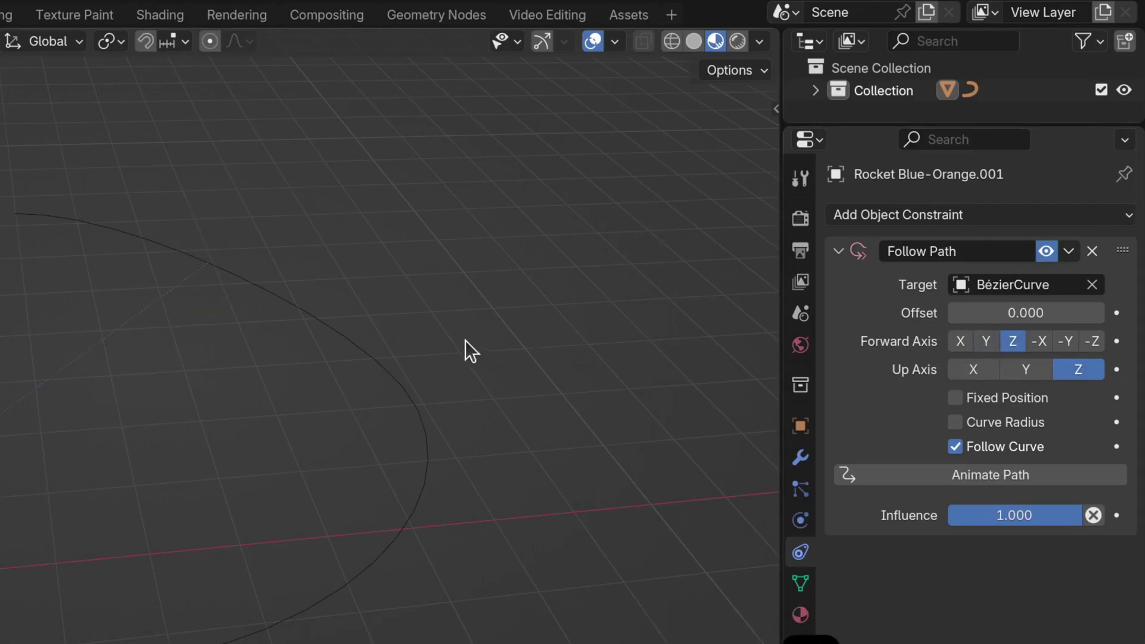
click(971, 370)
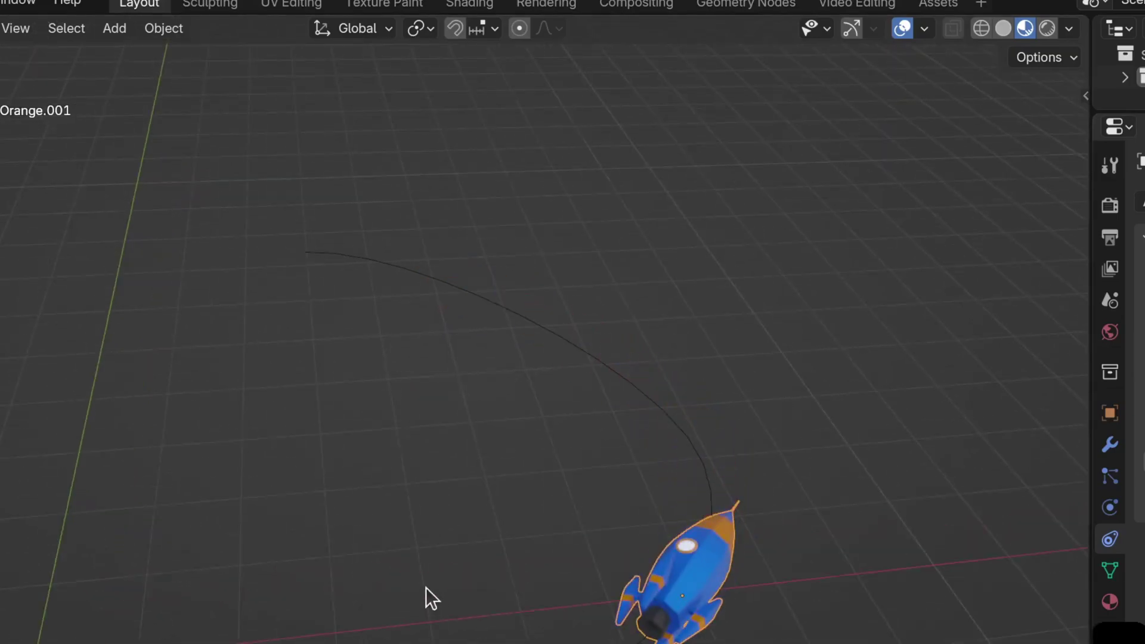
key(space)
key(space)
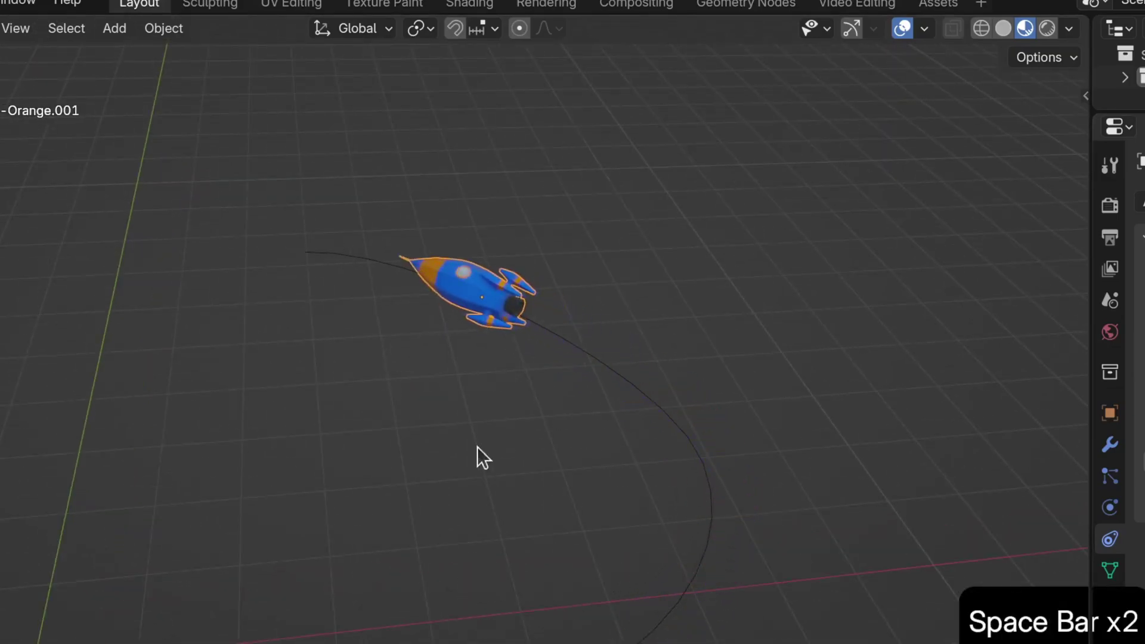
- Play the animation to check the rocket's orientation along the curve, and scrub back to frame 46
key(space)
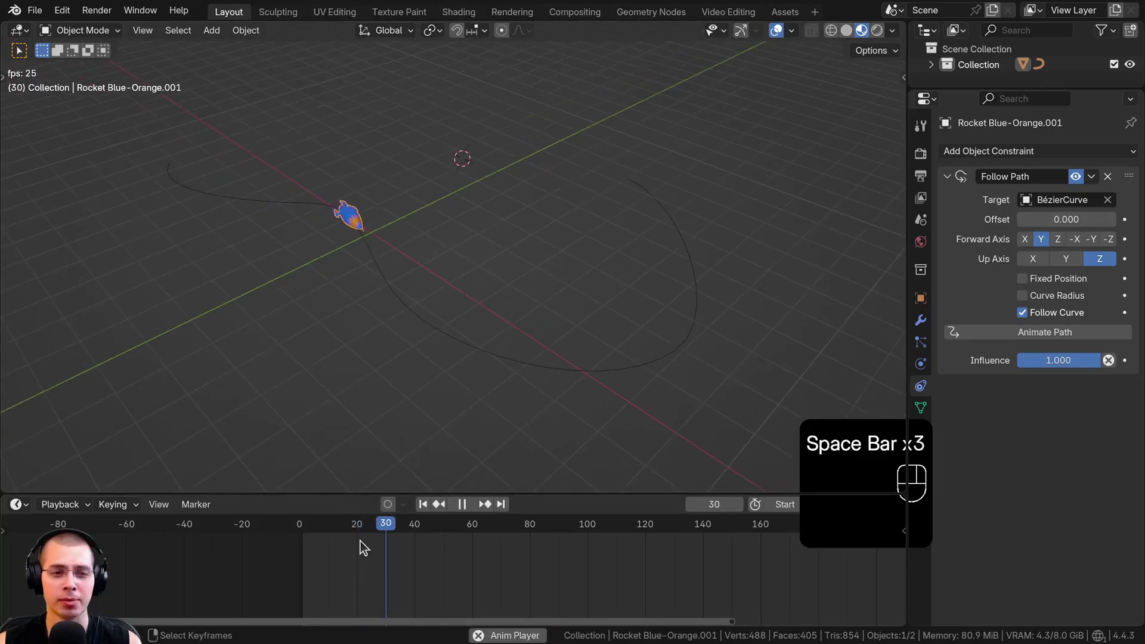
key(space)
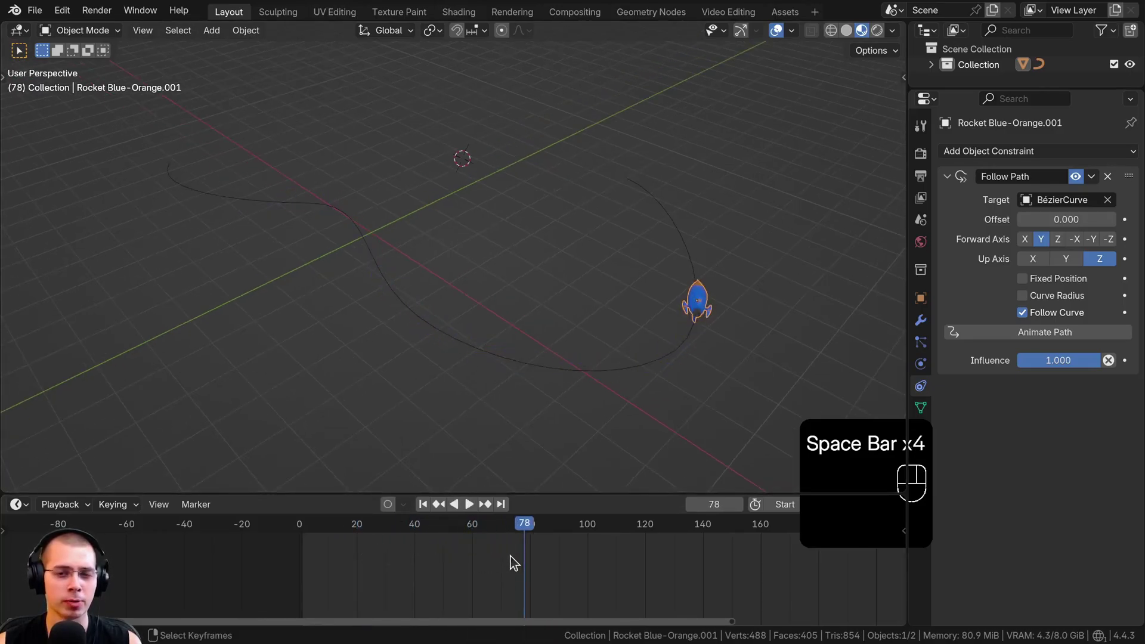
drag(540, 556, 423, 519)
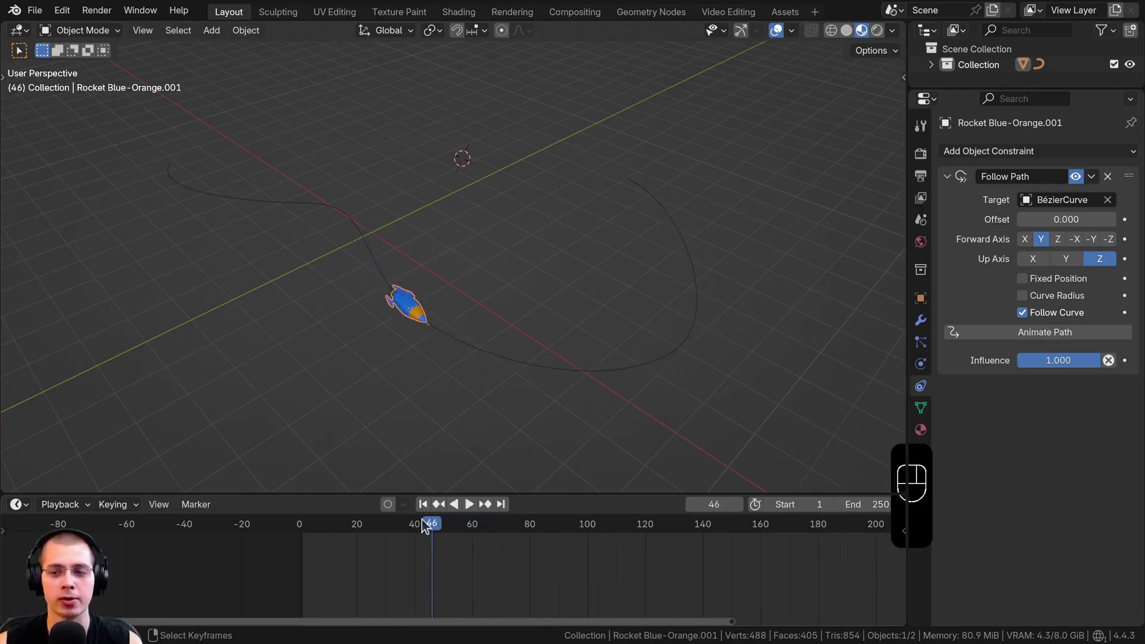
shift+middle_drag(552, 230, 554, 236)
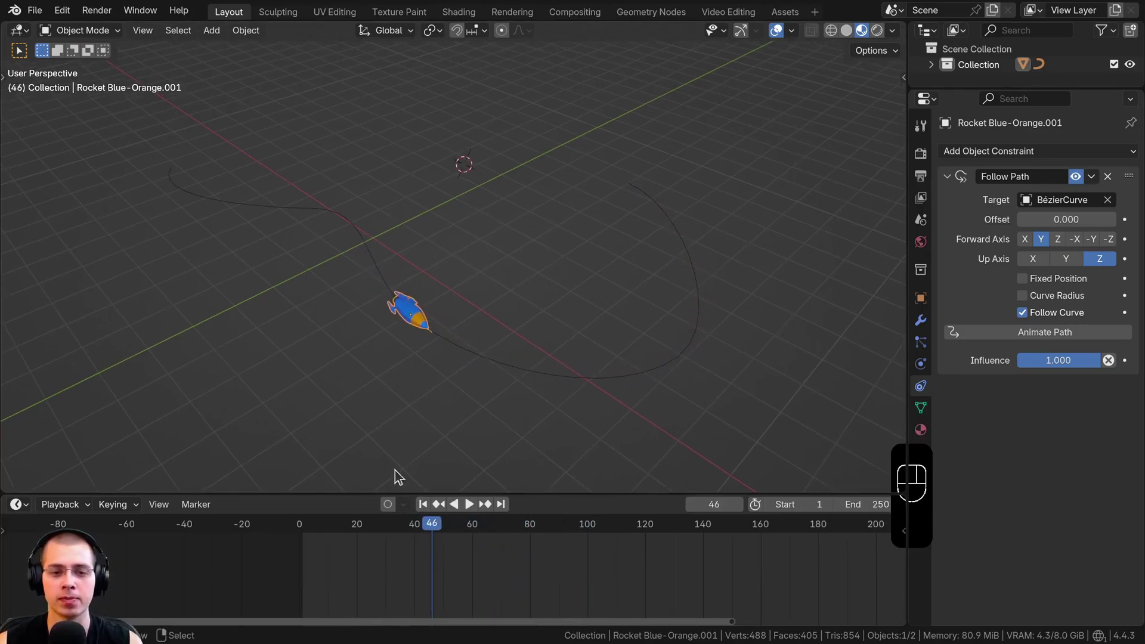
- Select the Bézier curve, expand its Path Animation settings and try an Evaluation Time of 60
click(686, 356)
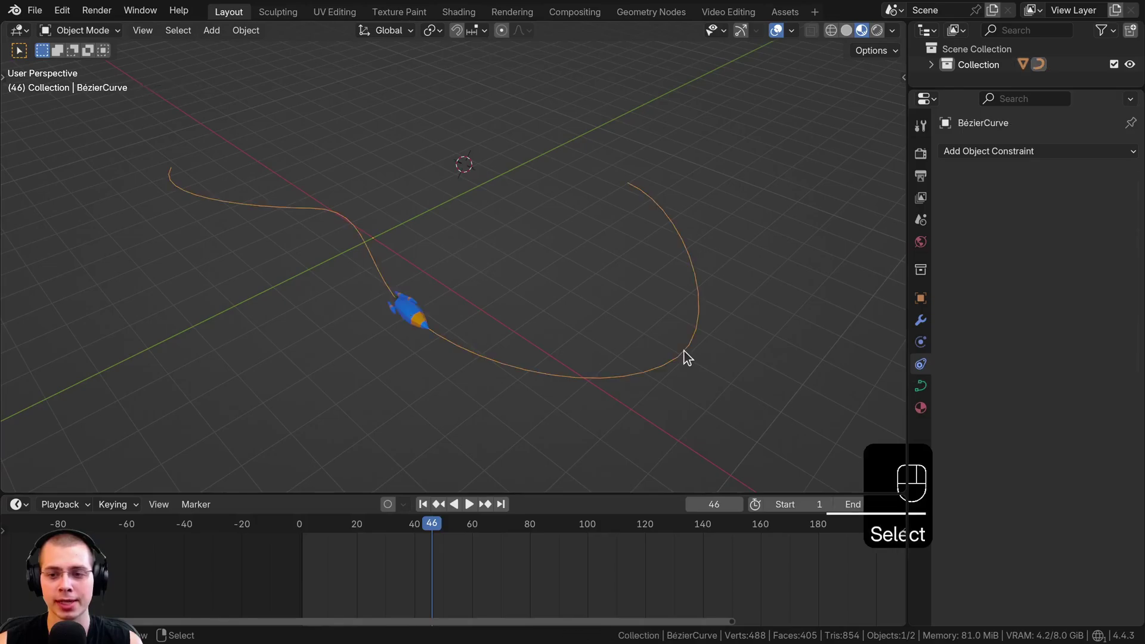
click(922, 388)
drag(908, 375, 844, 370)
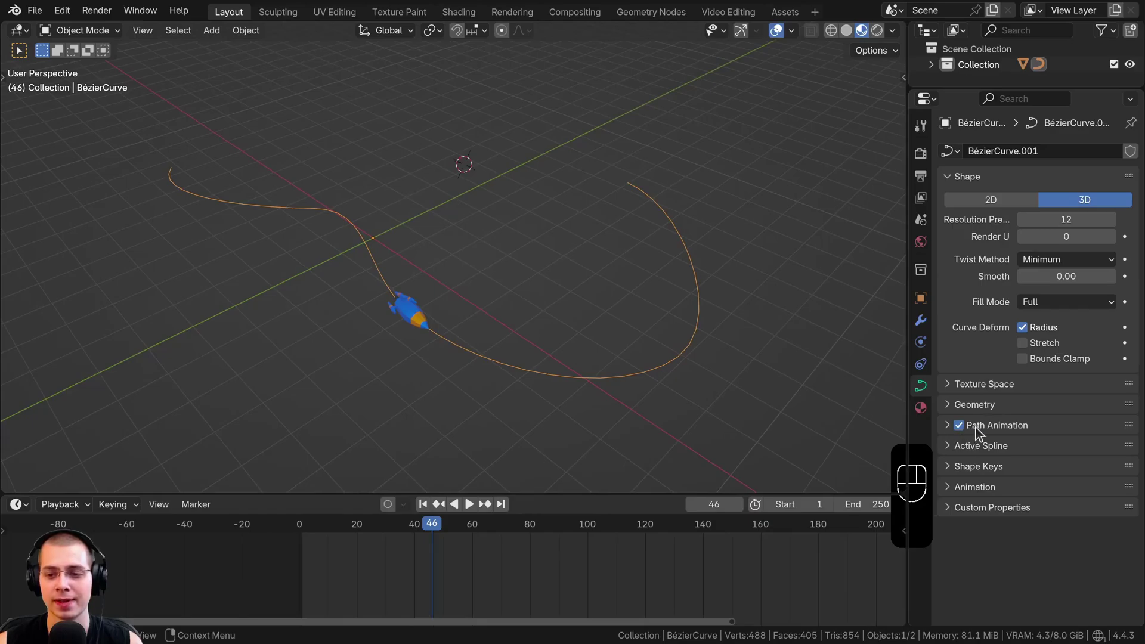
click(948, 424)
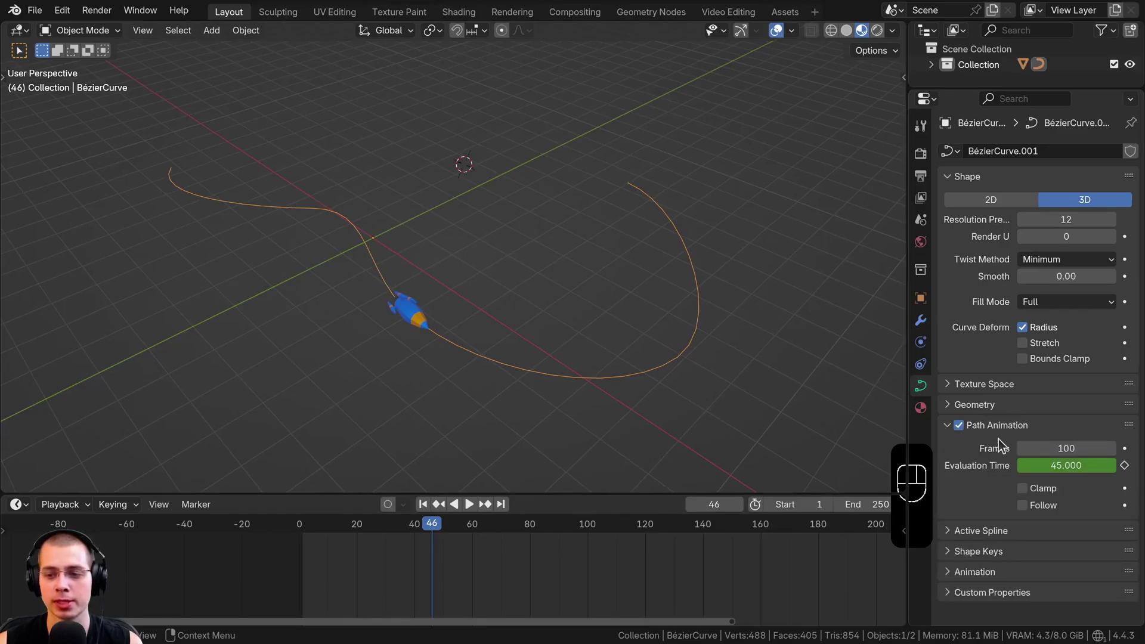
drag(1038, 458, 1074, 458)
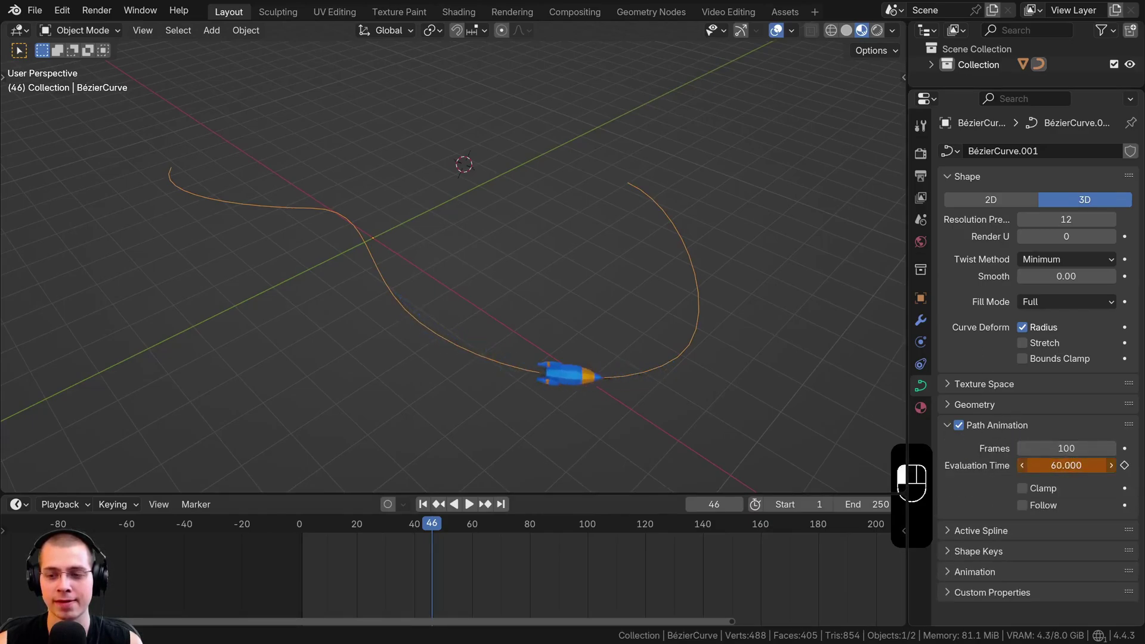
right_click(1066, 466)
- Play back the path animation from the start, and rewind the timeline to the beginning
drag(334, 524, 257, 557)
key(space)
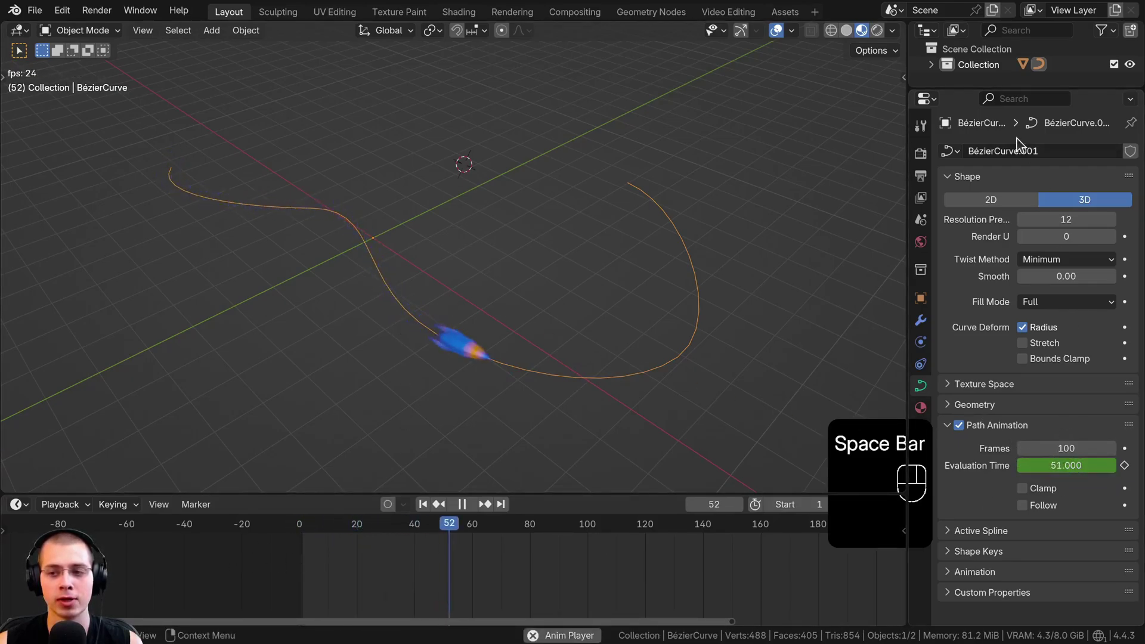
key(space)
drag(405, 567, 302, 566)
- Set the path animation's Frames to 304 while the animation plays, and stop at frame 103
key(space)
mouse_move(1093, 446)
mouse_down()
mouse_move(1127, 446)
mouse_move(1067, 448)
mouse_move(1112, 449)
mouse_up()
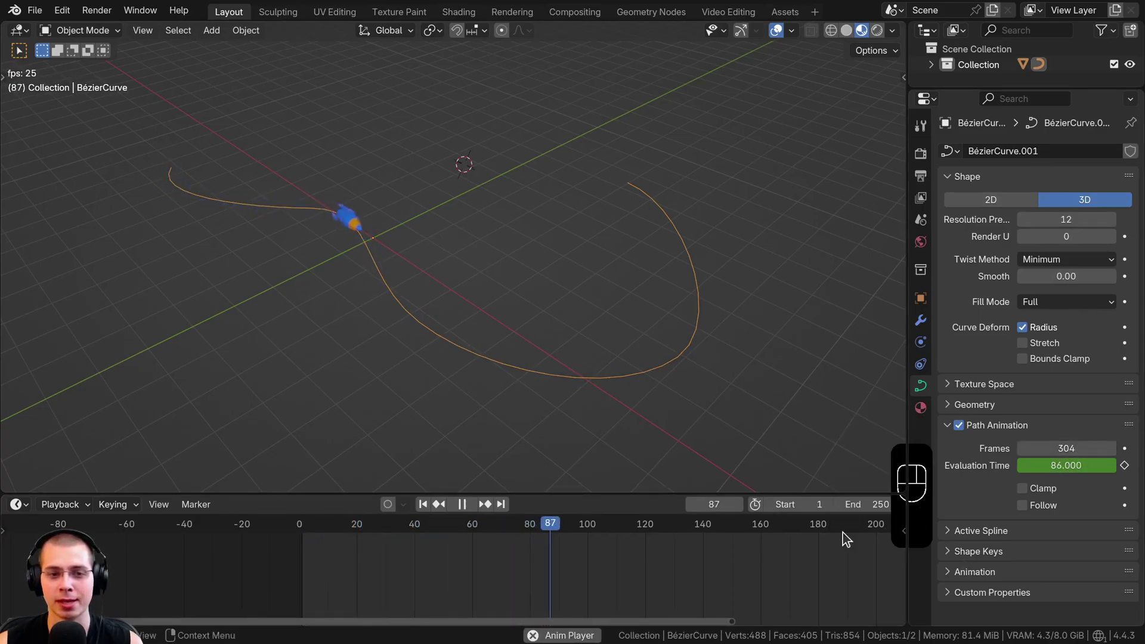
scroll(746, 546, down, 6)
middle_drag(734, 545, 654, 545)
key(space)
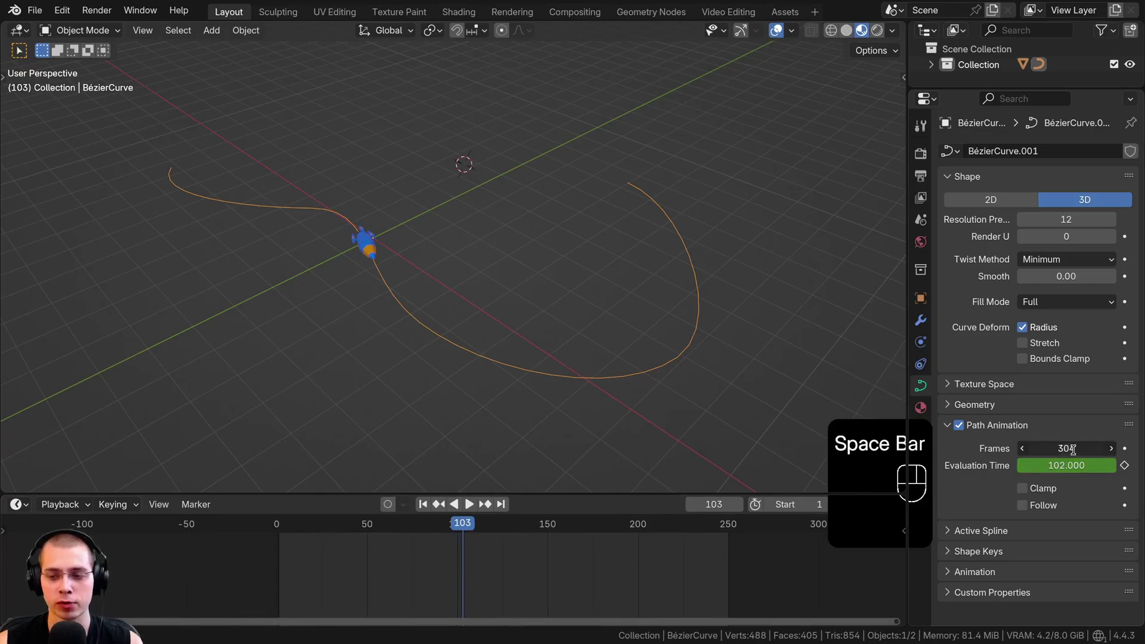
- Set the path animation's Frames to 500 and run through the timeline up to frame 499
text(5000)
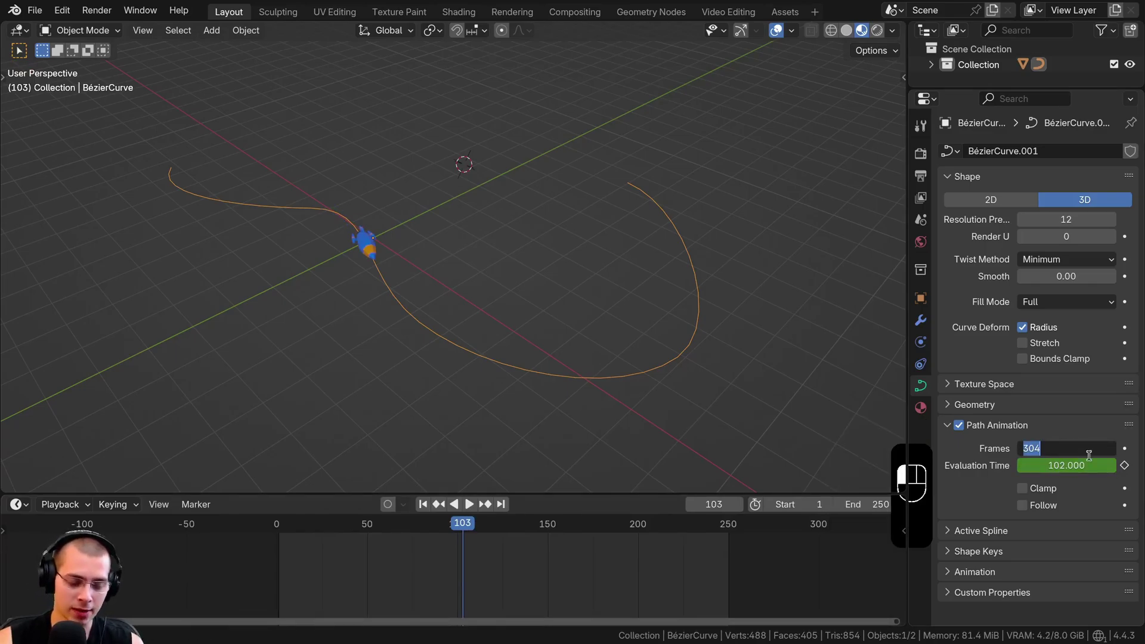
key(BackSpace)
key(Return)
scroll(656, 388, down, 4)
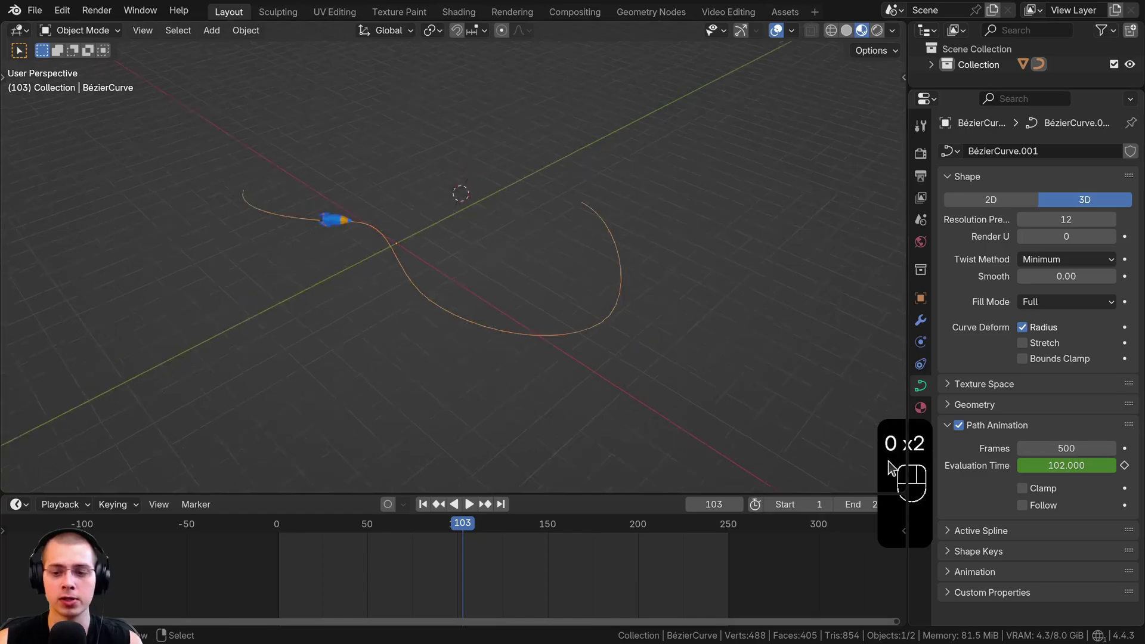
scroll(331, 566, down, 3)
key(space)
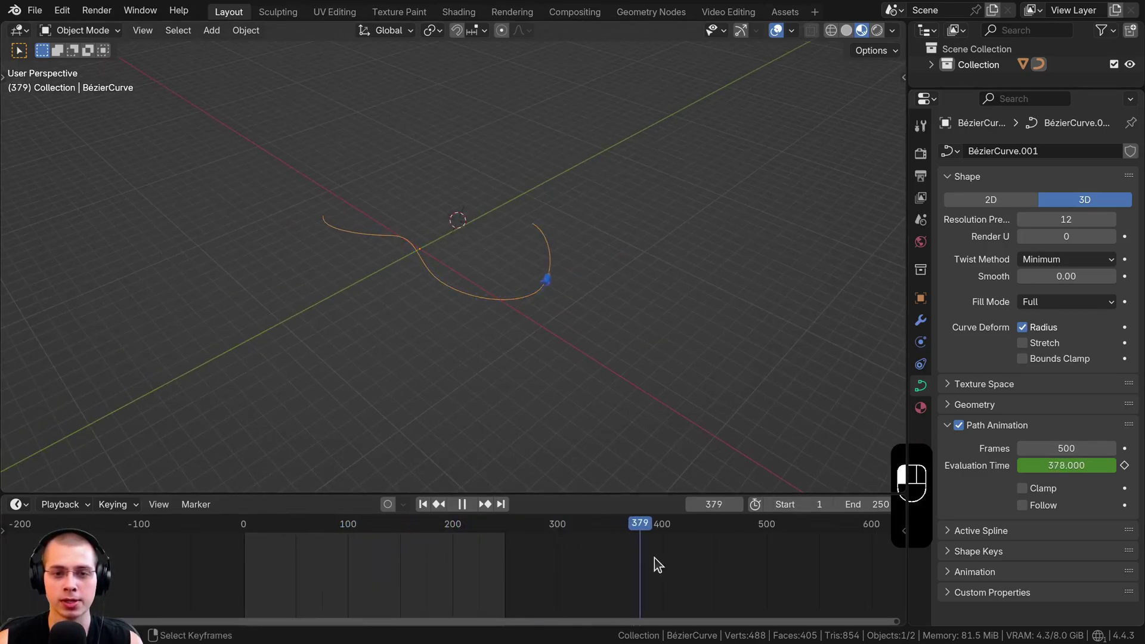
key(space)
middle_drag(594, 302, 593, 127)
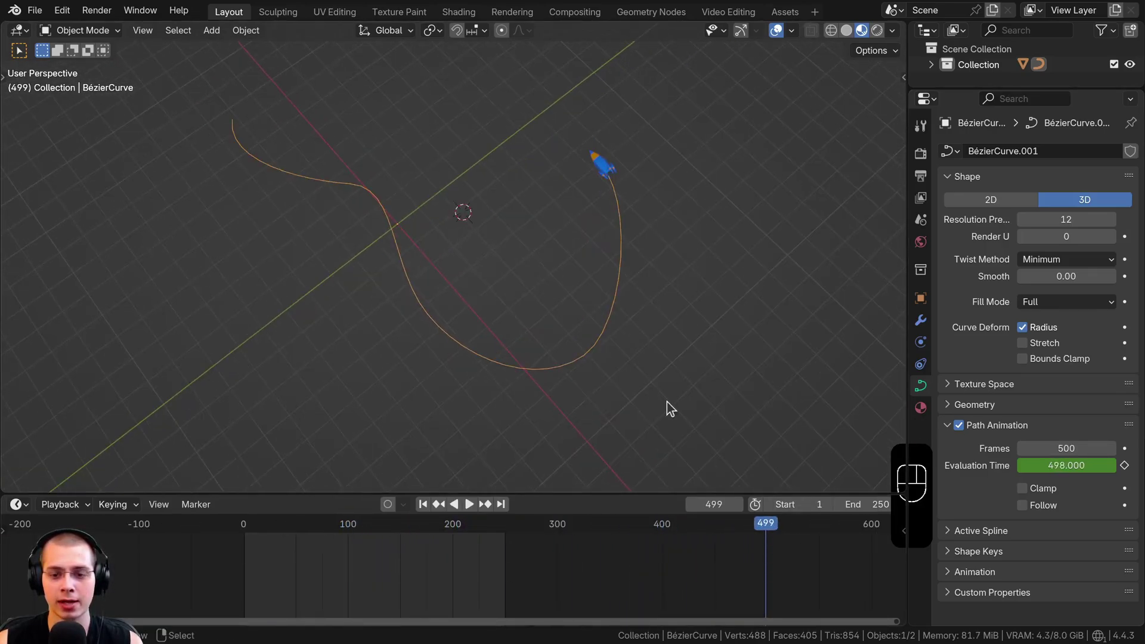
- Return to frame 13 and clear the animation from the curve's Evaluation Time
drag(769, 550, 257, 501)
middle_drag(477, 352, 510, 297)
scroll(510, 296, up, 2)
shift+middle_drag(690, 341, 731, 357)
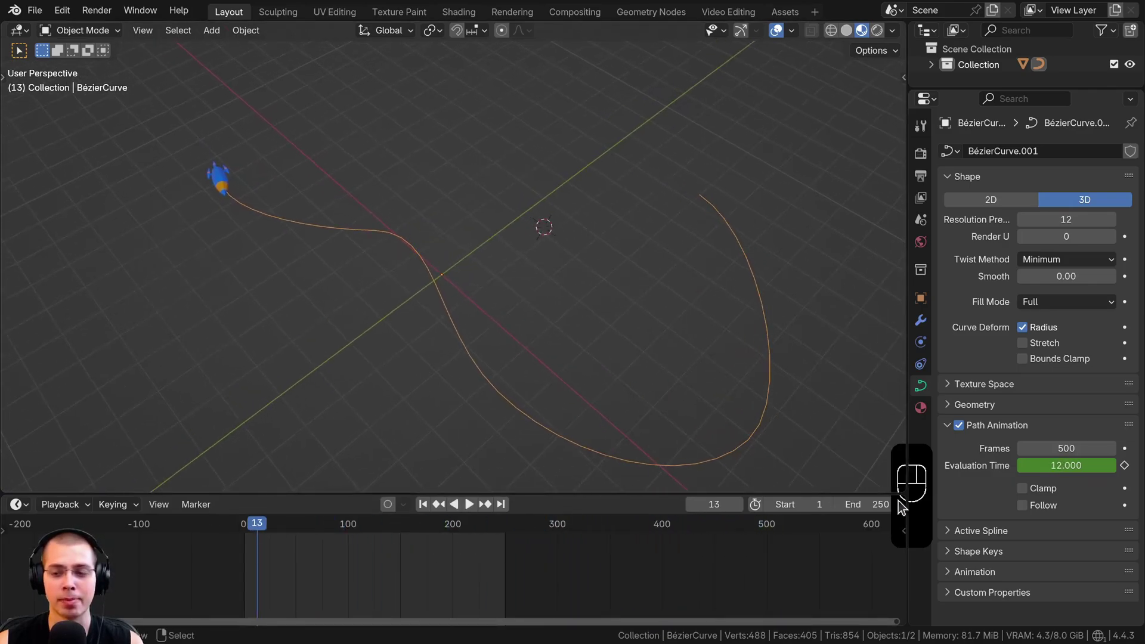
right_click(1072, 465)
click(1000, 469)
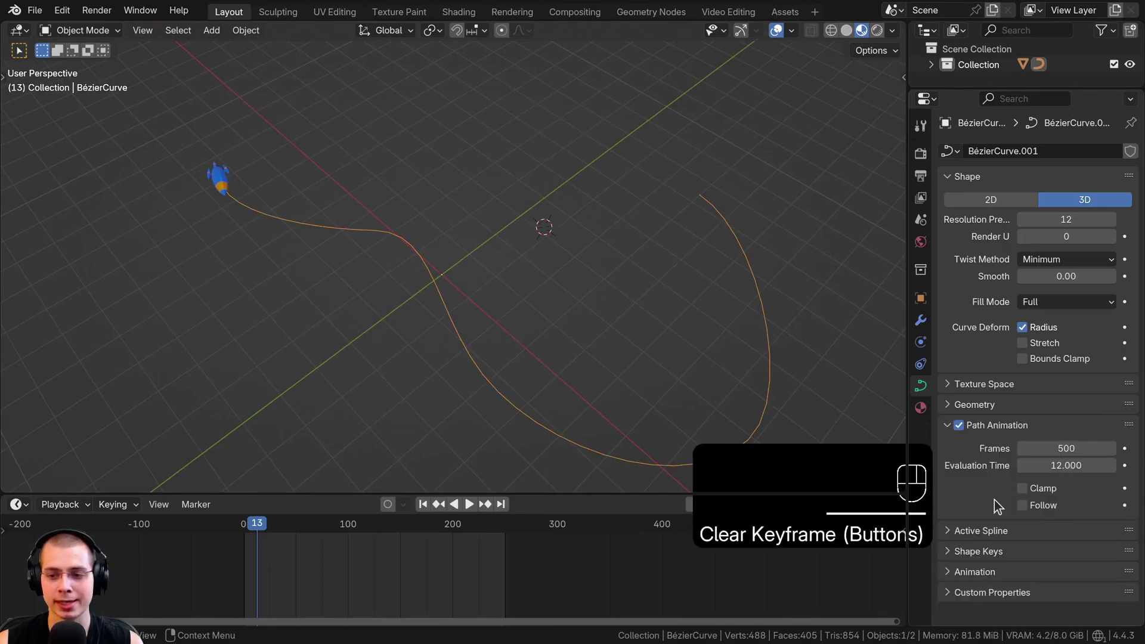
- Insert a keyframe for the curve's Evaluation Time of 12 at frame 39
scroll(469, 554, up, 6)
middle_drag(333, 536, 459, 553)
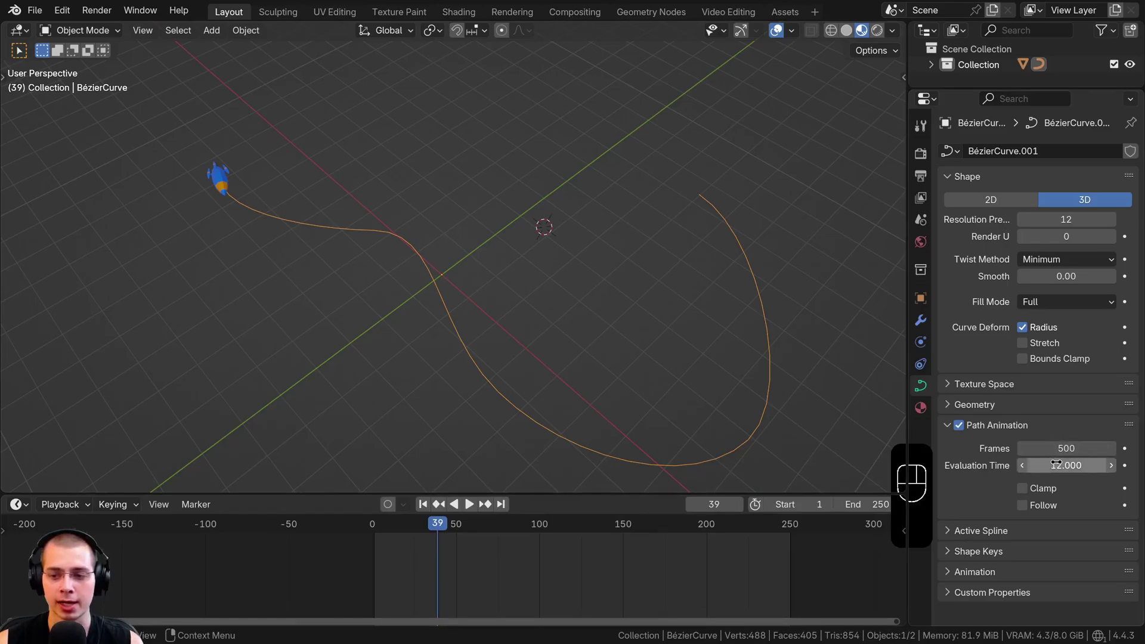
key(i)
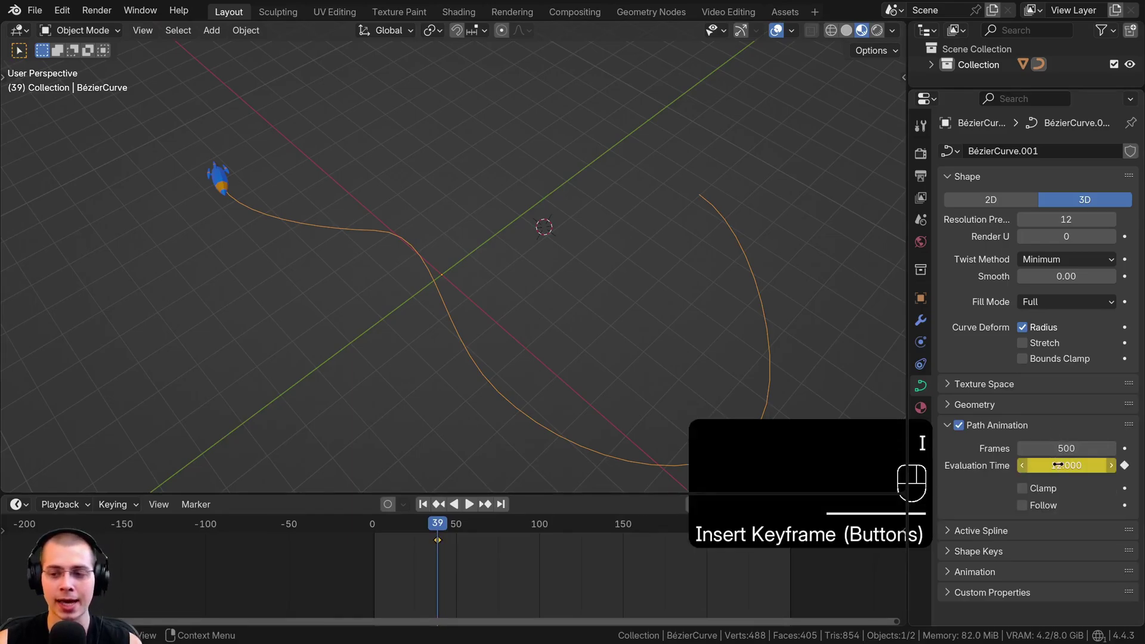
- Increase the curve's Evaluation Time at frame 100 and keyframe it
scroll(332, 557, down, 2)
drag(322, 553, 416, 555)
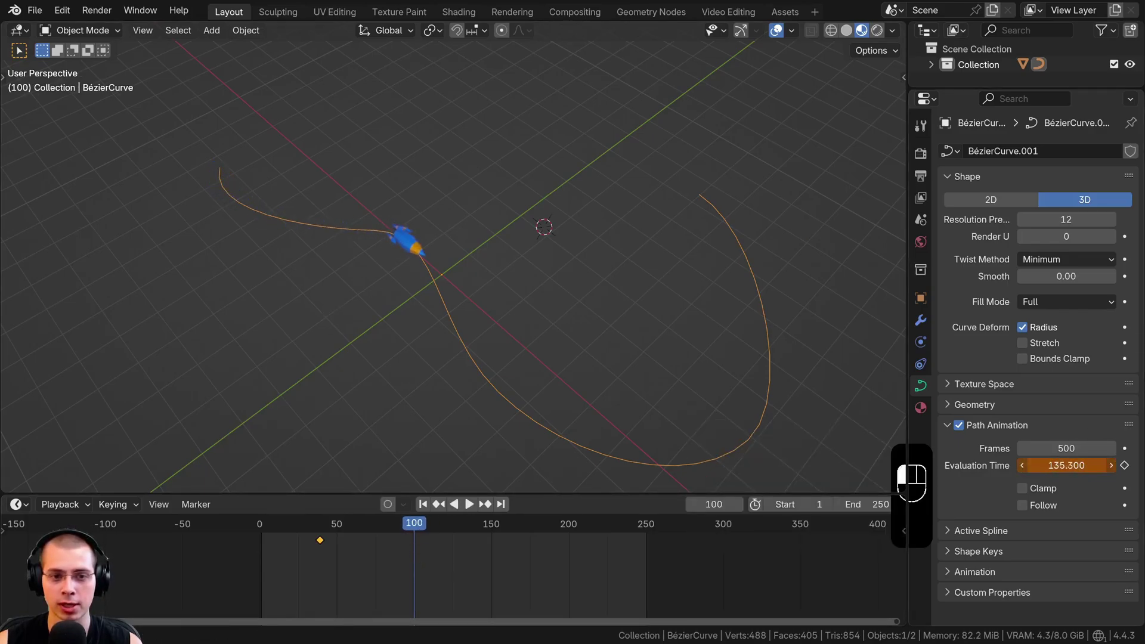
key(i)
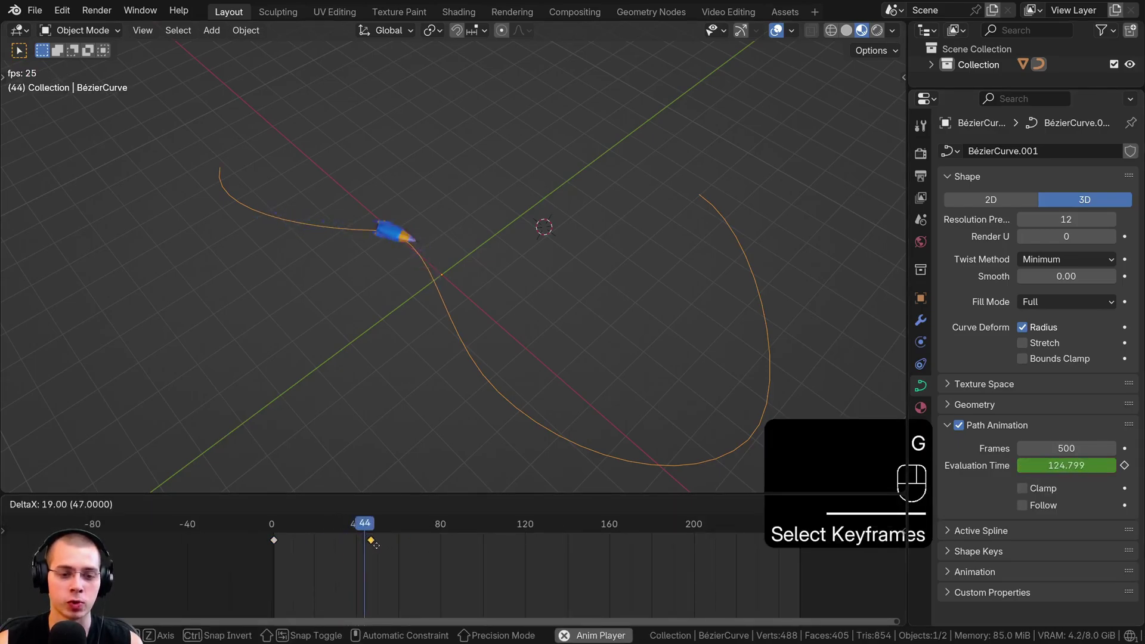
- Move the second Evaluation Time keyframe to about frame 23 while the animation plays
click(406, 531)
drag(281, 526, 245, 555)
scroll(295, 533, down, 3)
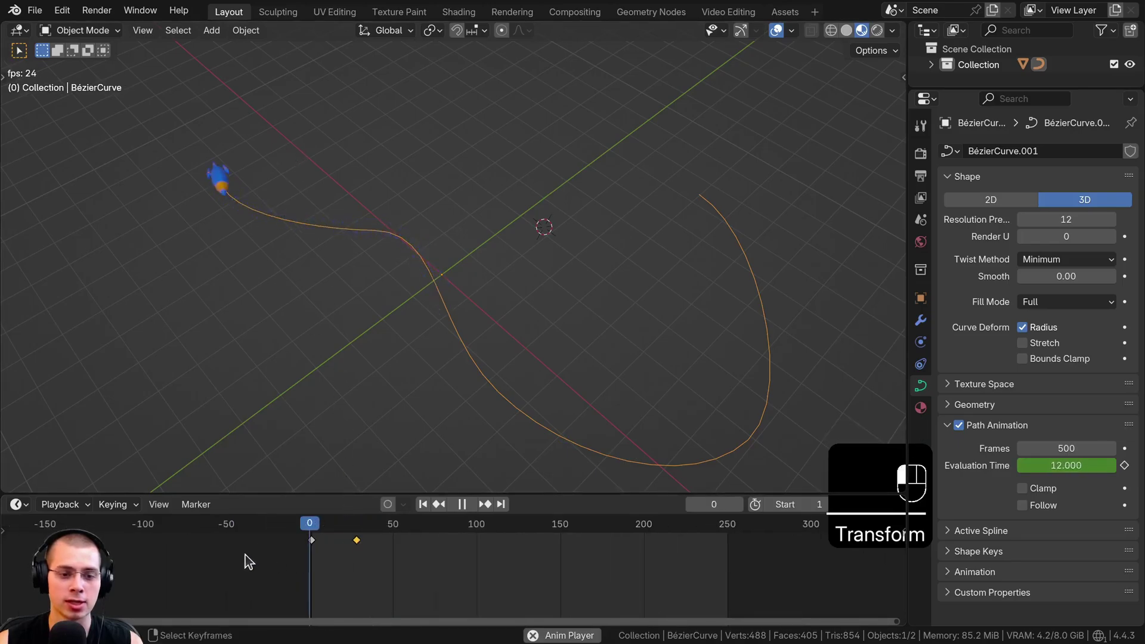
key(g)
click(338, 542)
scroll(278, 549, up, 1)
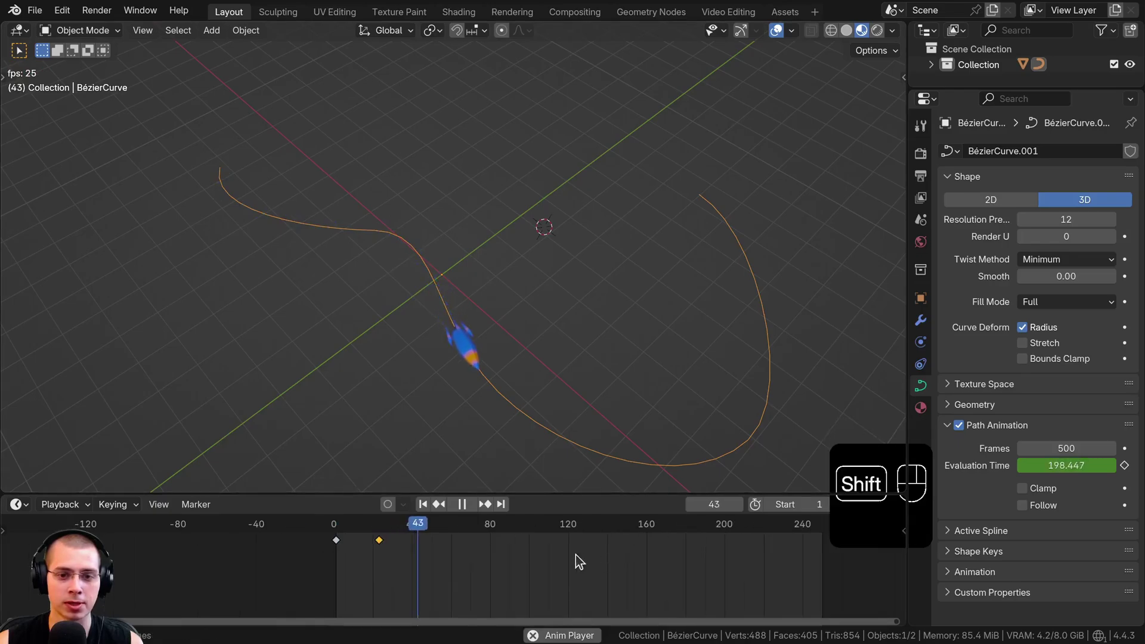
- Move the last Evaluation Time keyframe to about frame 405 and watch the playback, stopping at frame 189
scroll(575, 556, down, 3)
click(631, 541)
key(g)
click(750, 540)
shift+middle_drag(520, 354, 521, 315)
scroll(521, 315, up, 1)
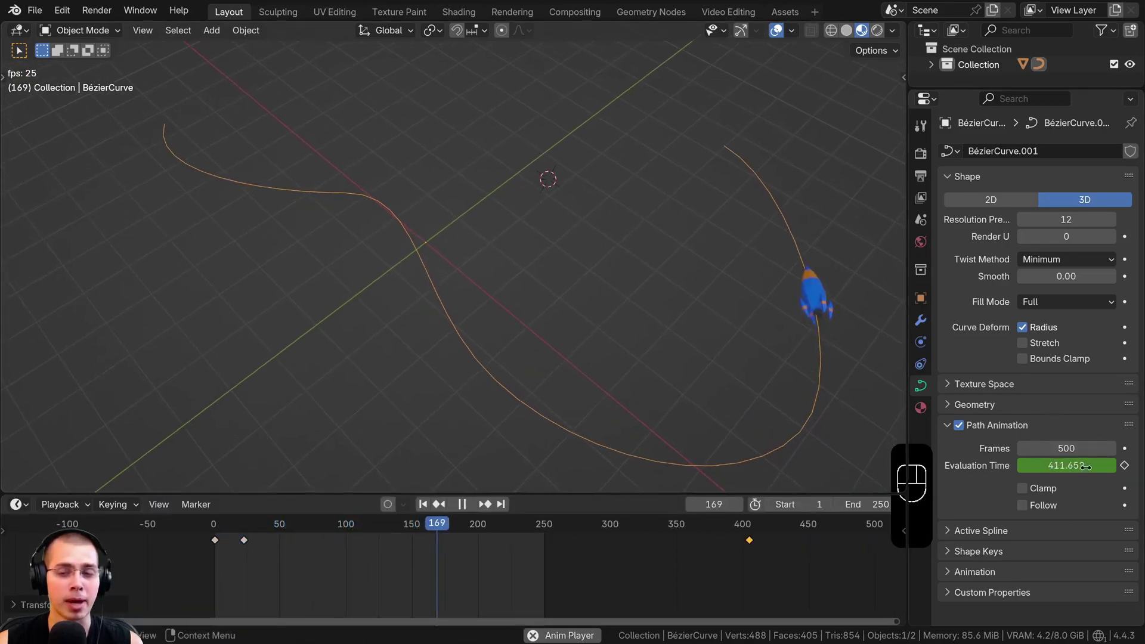
key(space)
middle_drag(791, 405, 786, 382)
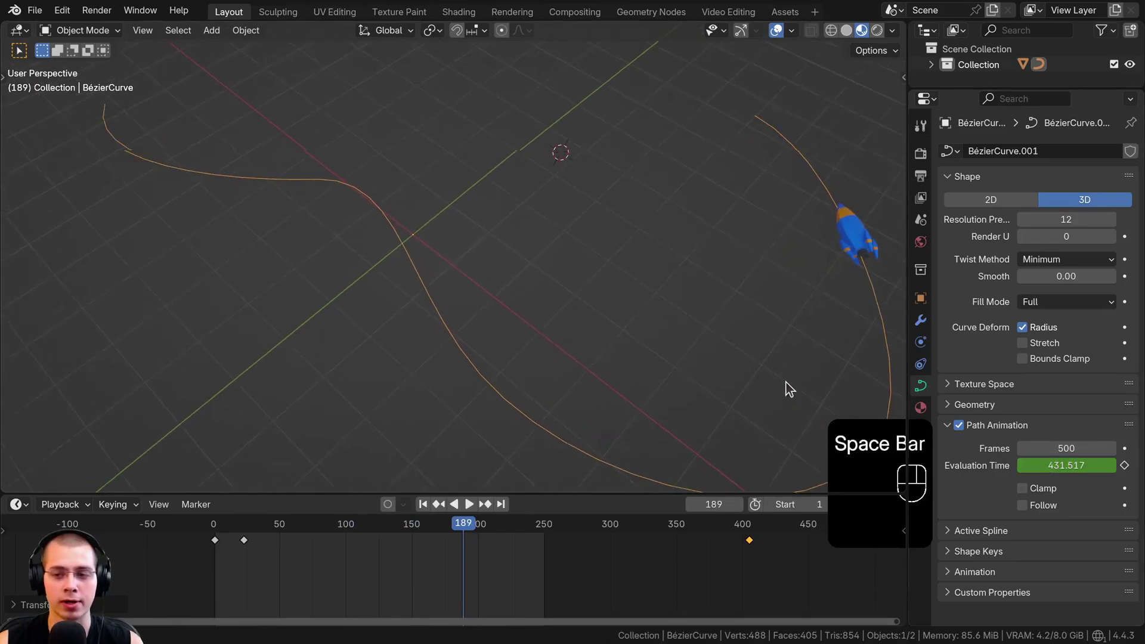
- Play the animation from its start twice and watch how the rocket speeds up and slows down along the curve
key(space)
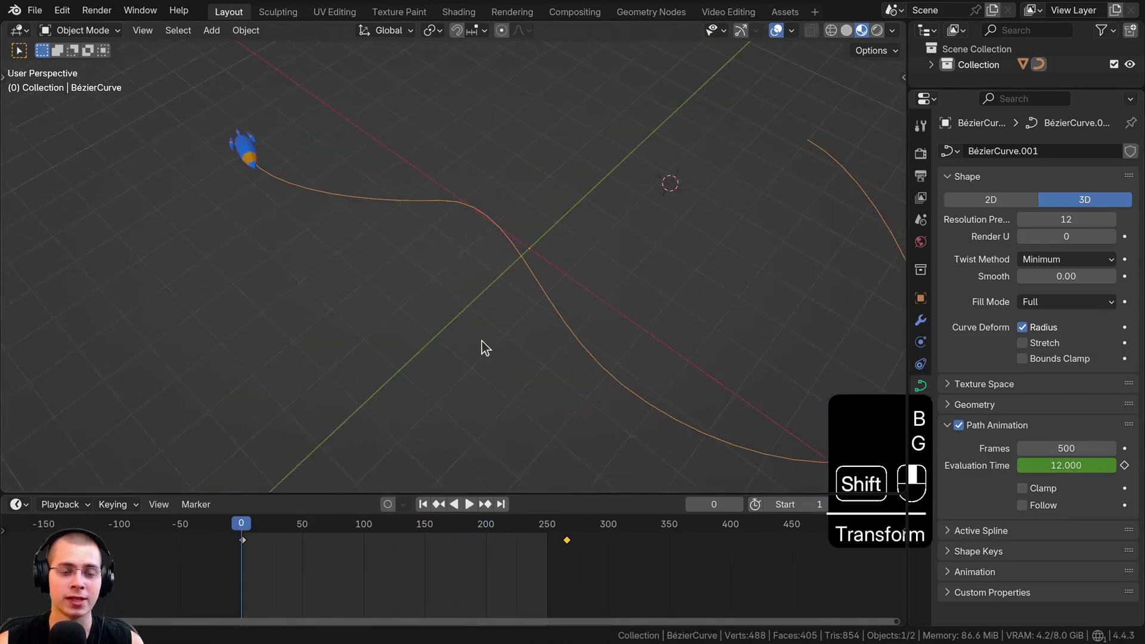
key(space)
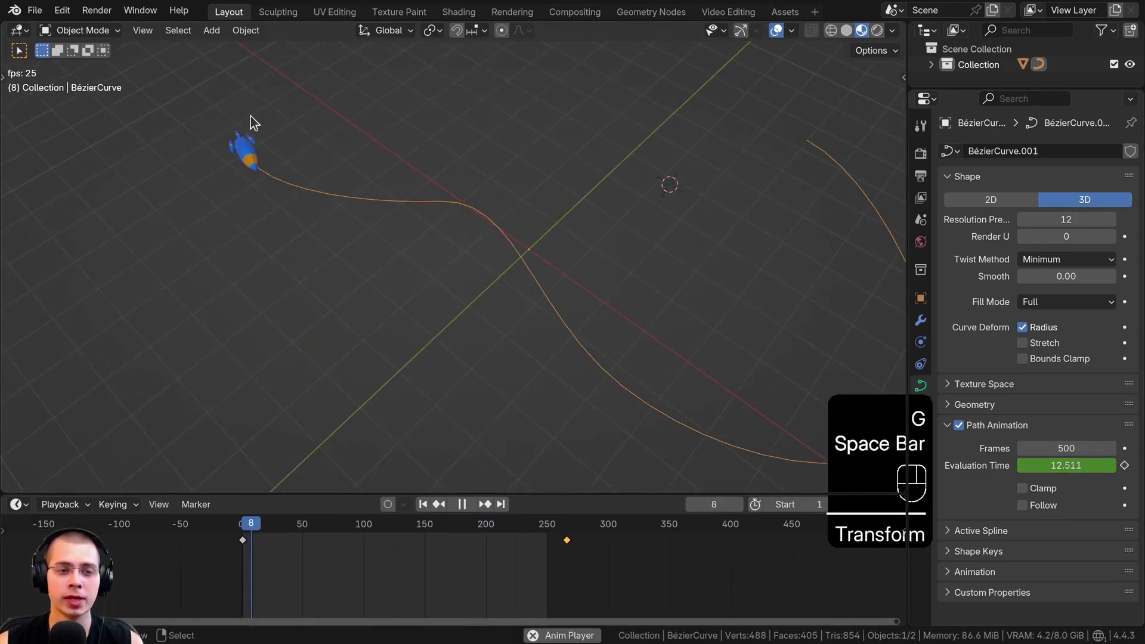
shift+middle_drag(296, 189, 292, 199)
scroll(292, 200, up, 1)
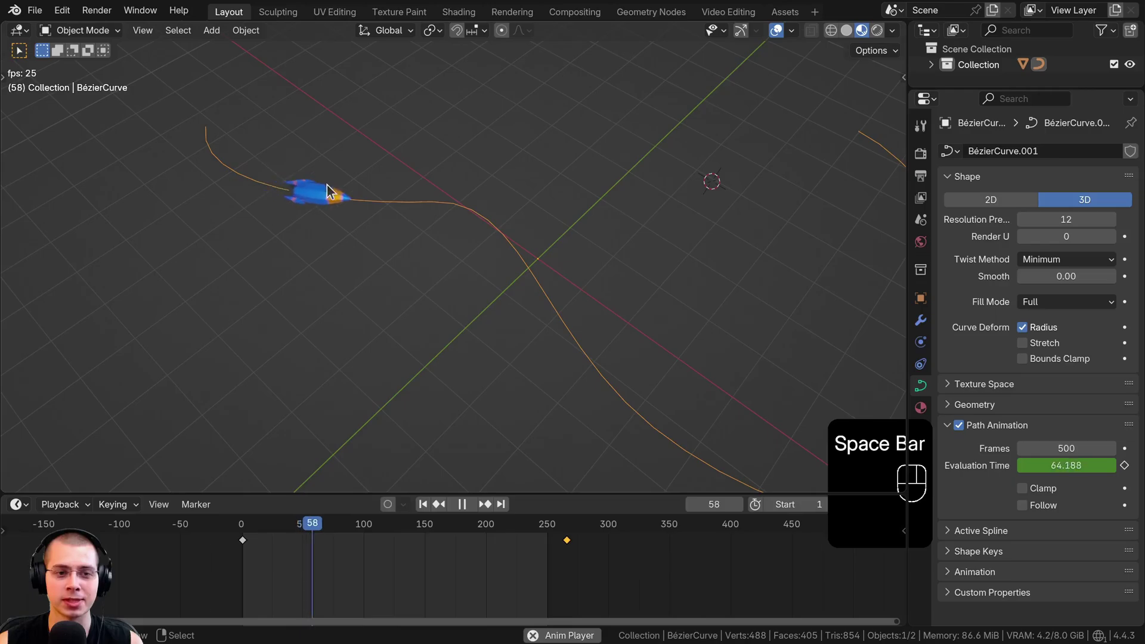
scroll(519, 320, down, 2)
shift+middle_drag(516, 320, 479, 320)
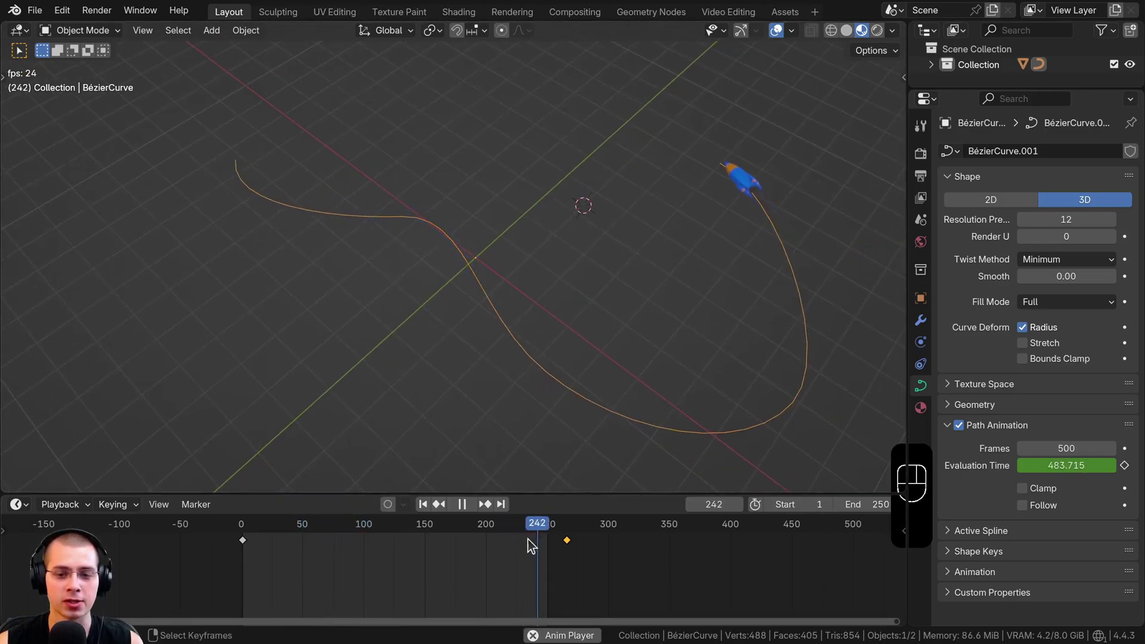
key(space)
drag(525, 528, 239, 555)
key(space)
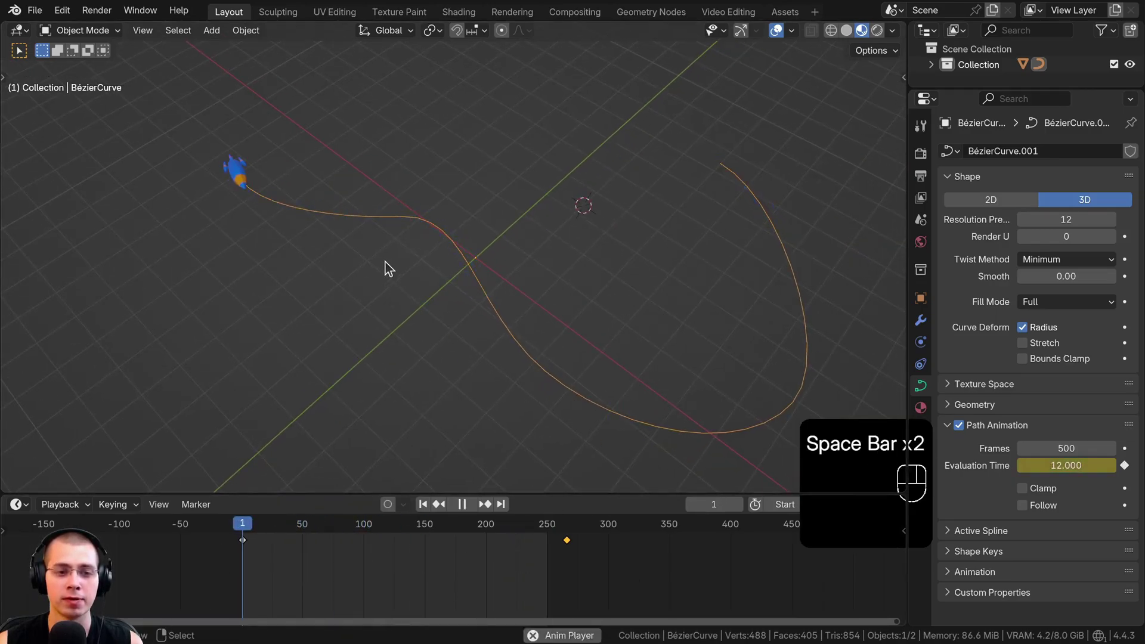
key(space)
- Set the interpolation of all the curve's Evaluation Time keyframes to Linear and play the animation
scroll(453, 573, up, 1)
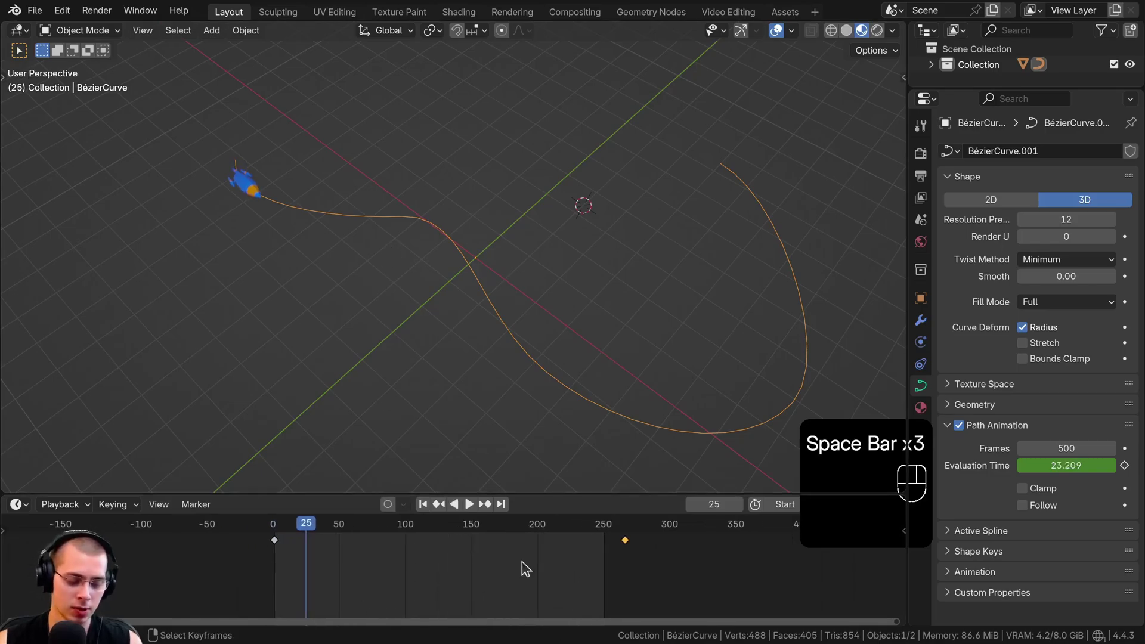
key(a)
key(a)
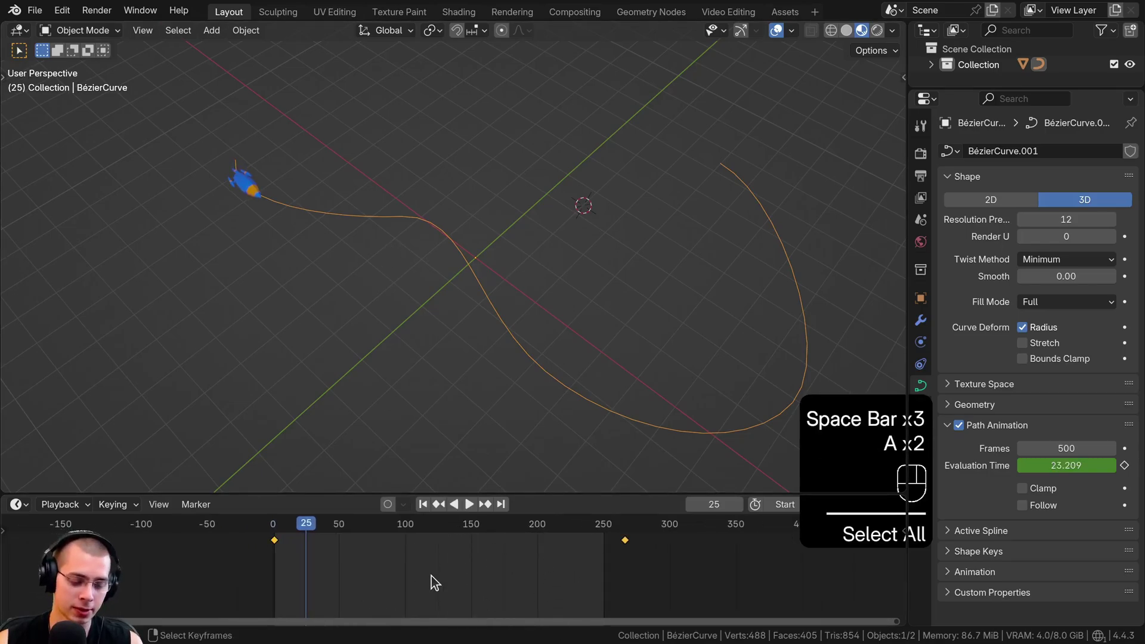
key(t)
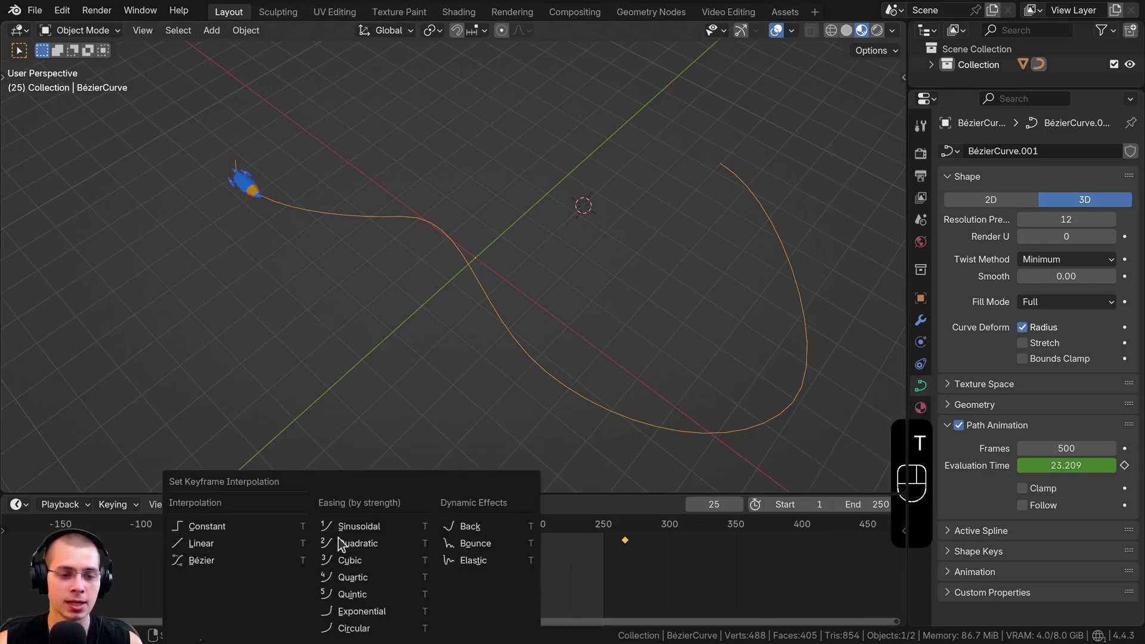
click(235, 543)
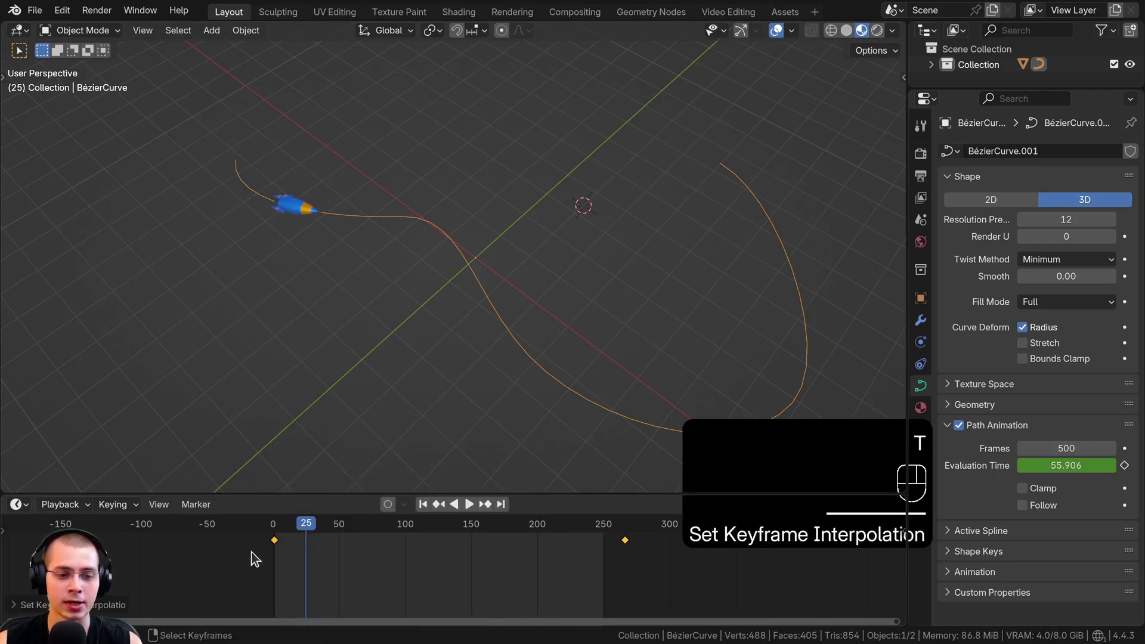
key(space)
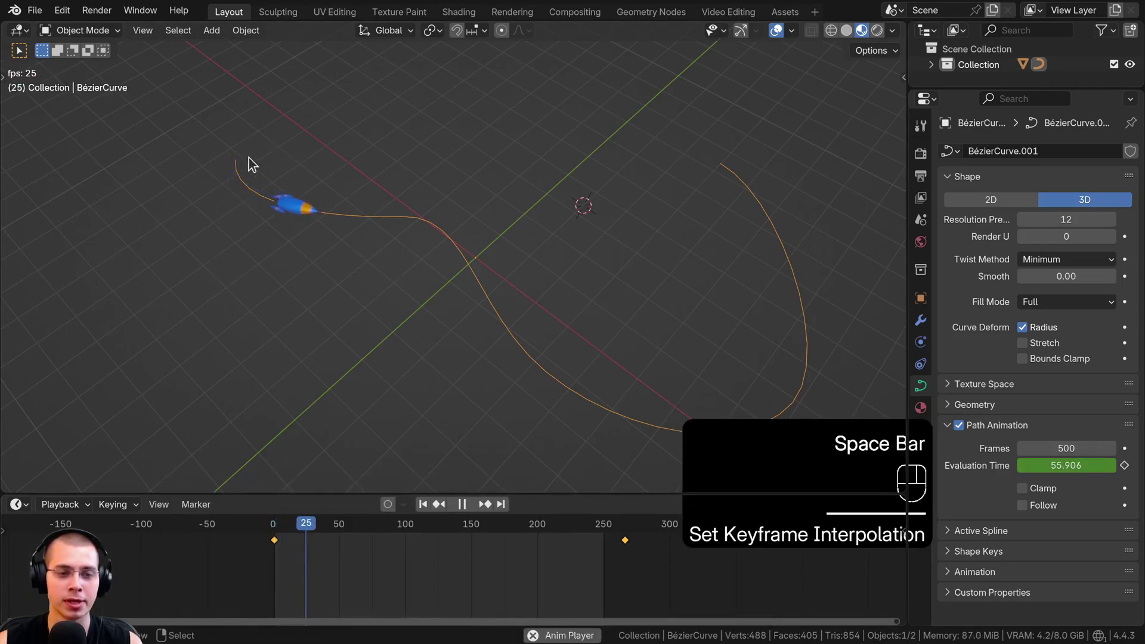
middle_drag(420, 195, 353, 199)
- Move the last Evaluation Time keyframe to about frame 274
click(625, 540)
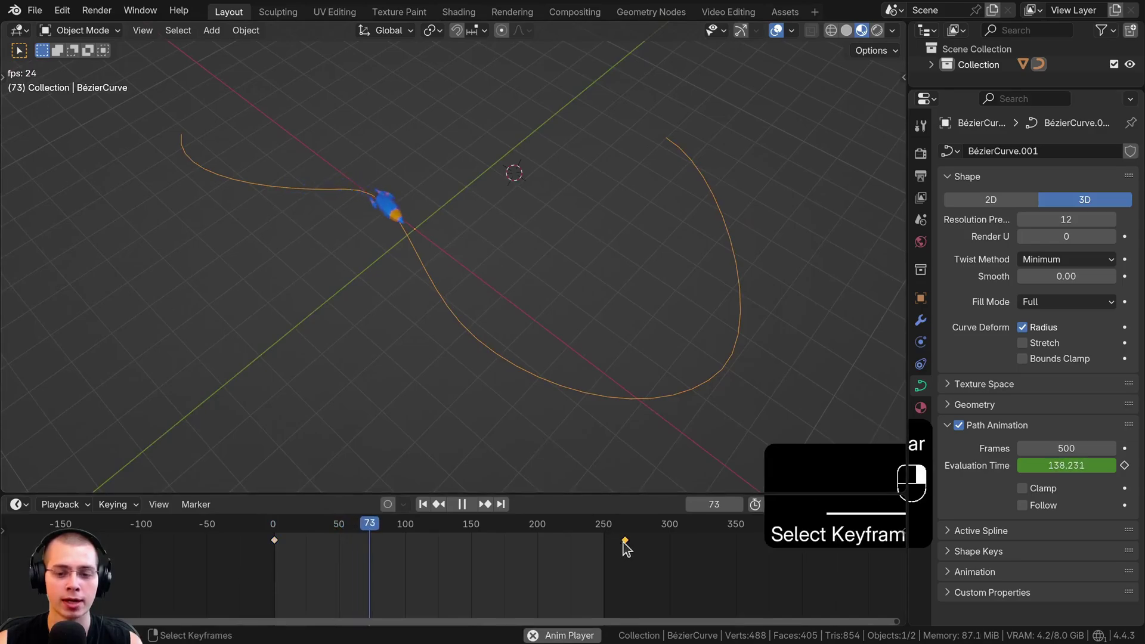
key(g)
click(634, 541)
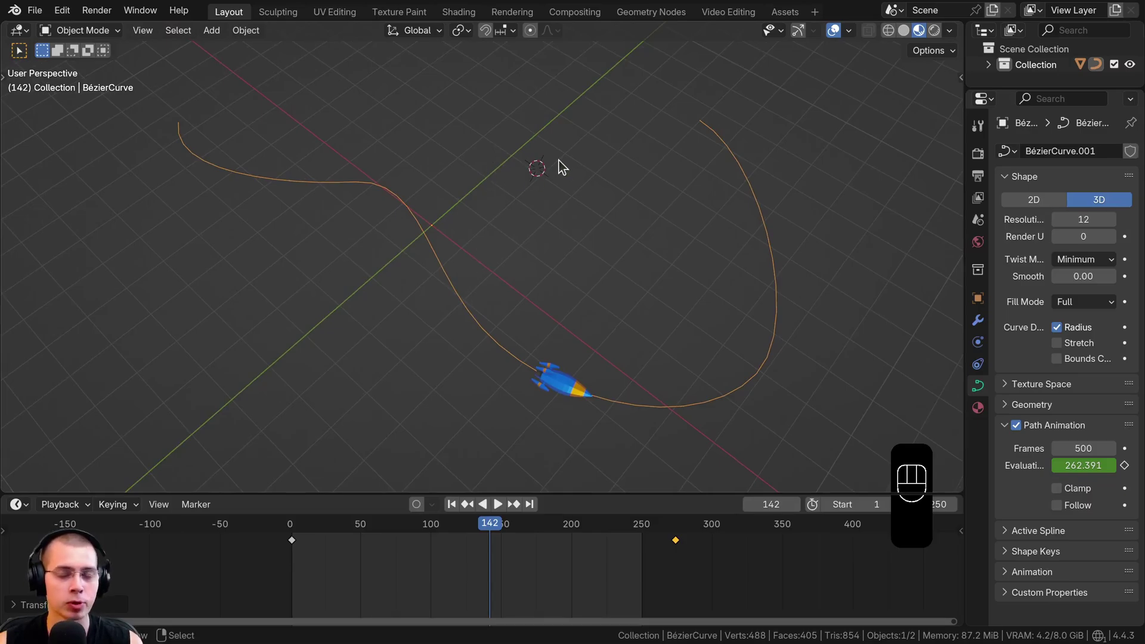
middle_drag(561, 167, 834, 143)
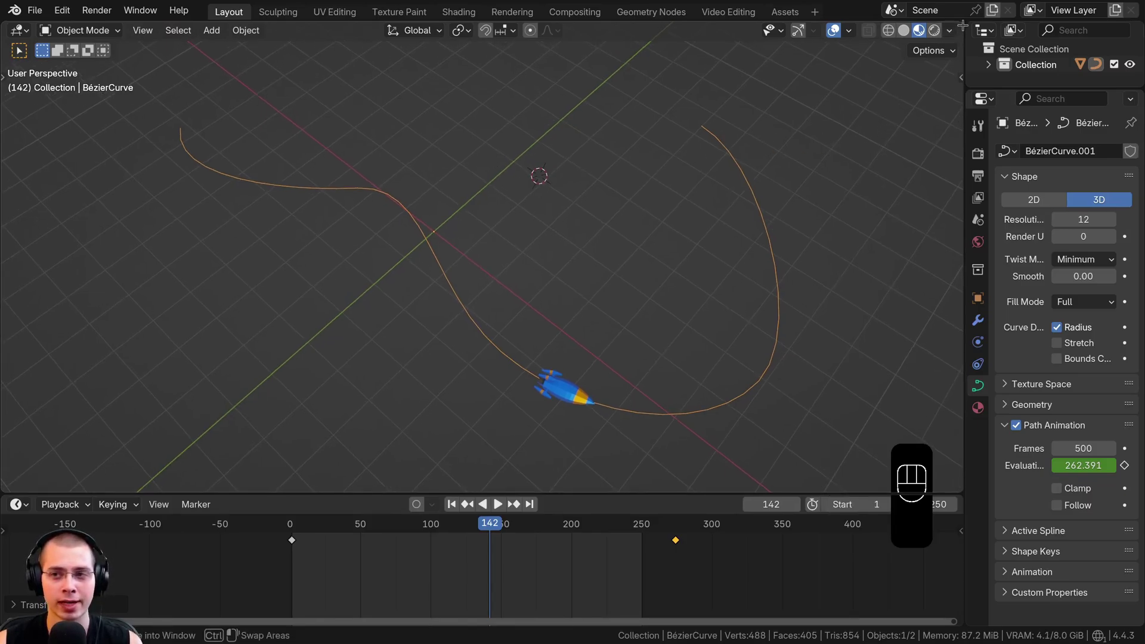
- Split the 3D viewport to add a Graph Editor with its sidebar and channel list hidden, and move to frame 117
drag(963, 25, 478, 64)
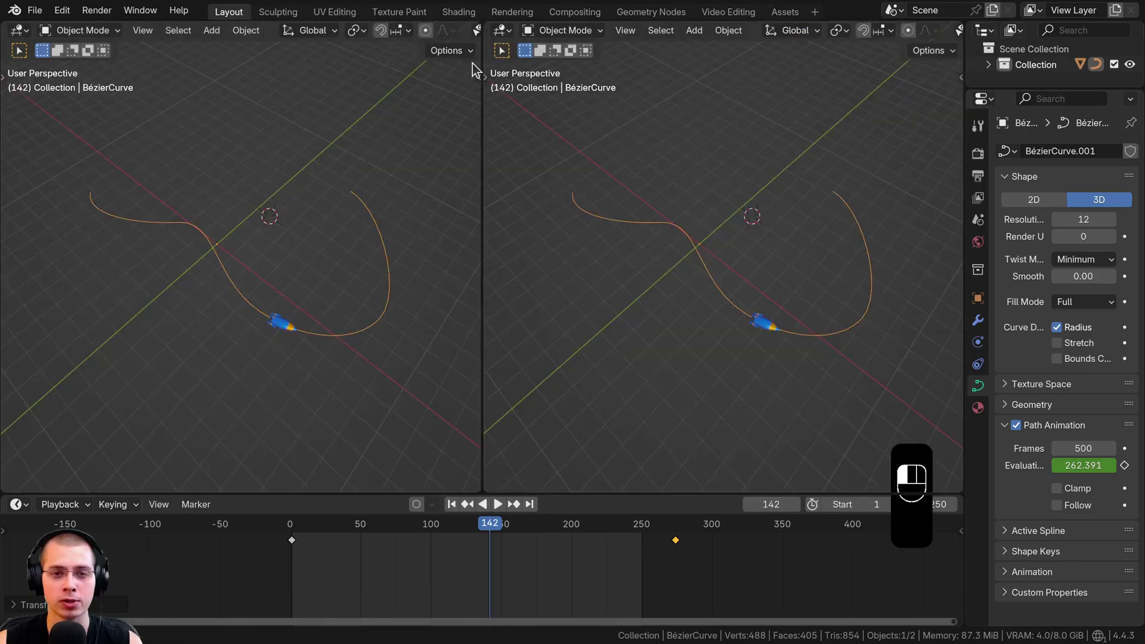
click(505, 31)
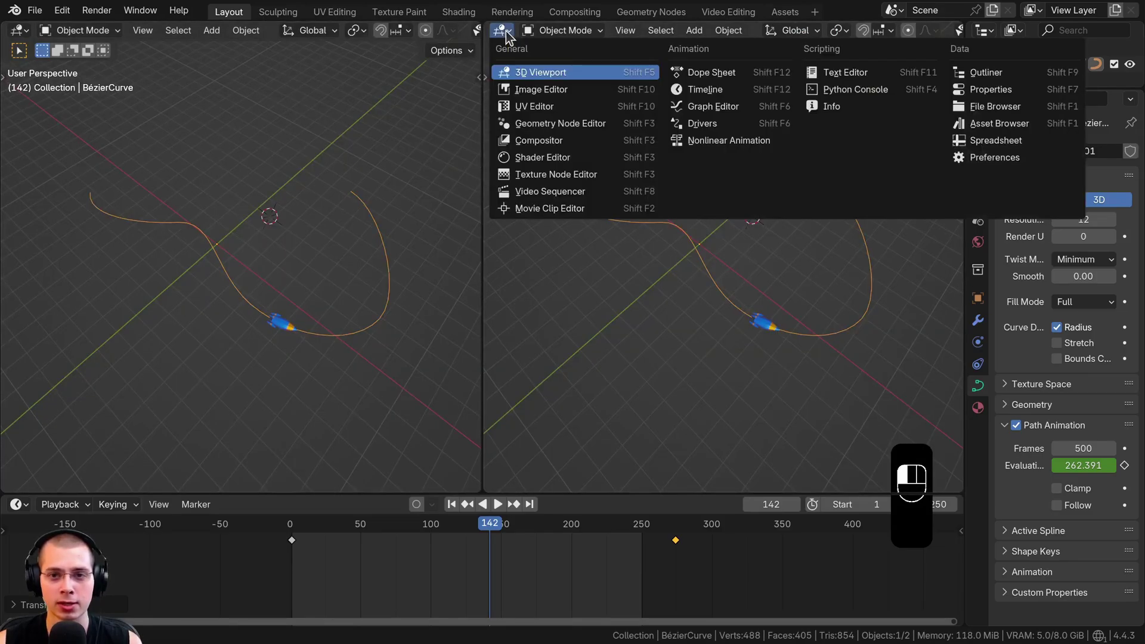
click(713, 107)
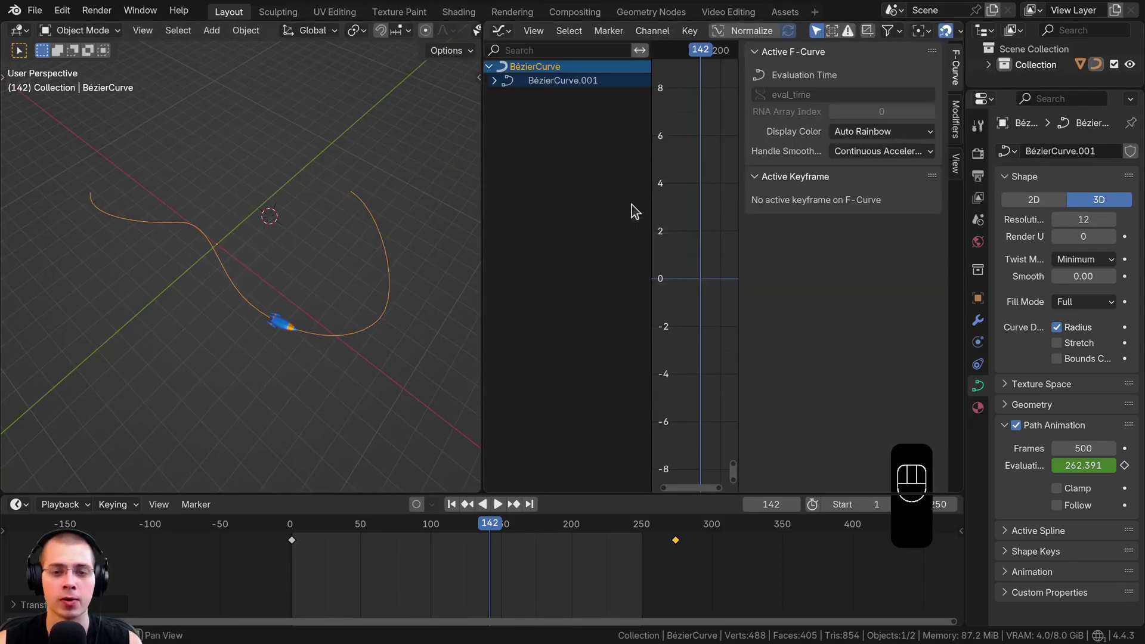
key(n)
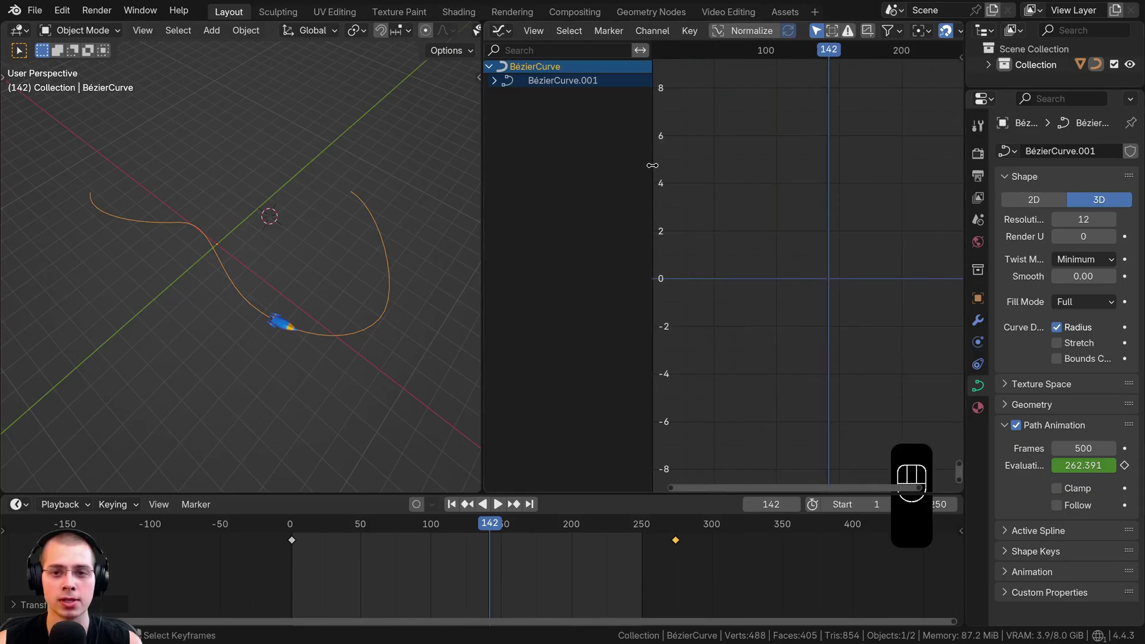
drag(653, 165, 389, 180)
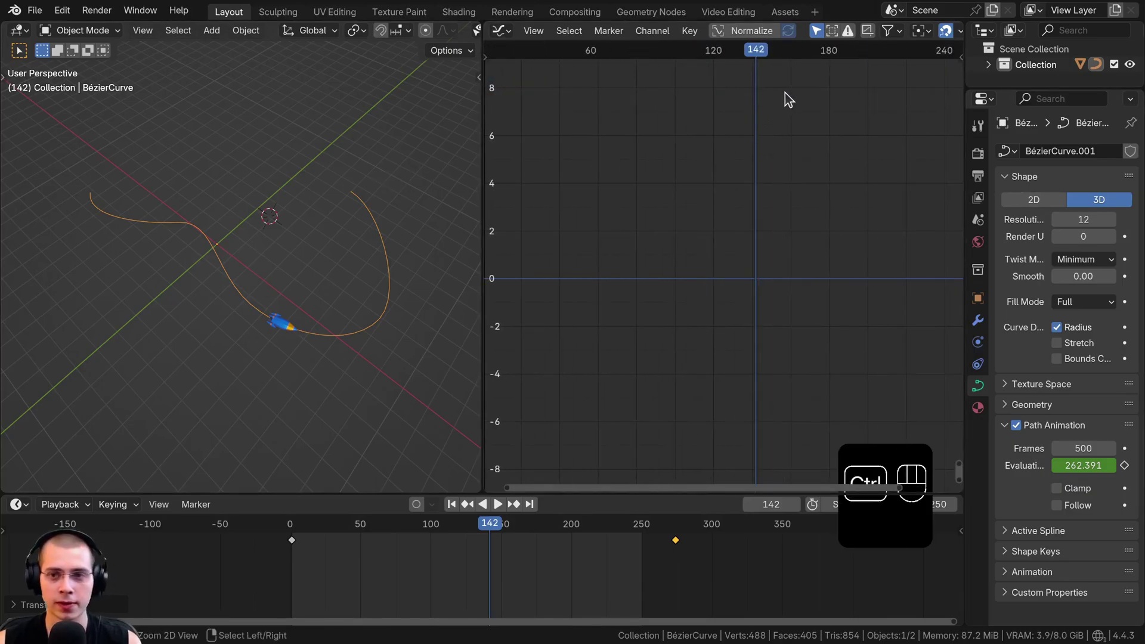
ctrl+middle_drag(786, 94, 837, 190)
mouse_move(734, 291)
mouse_down()
mouse_move(703, 292)
mouse_move(717, 292)
mouse_up()
right_click(853, 183)
key(g)
key(g)
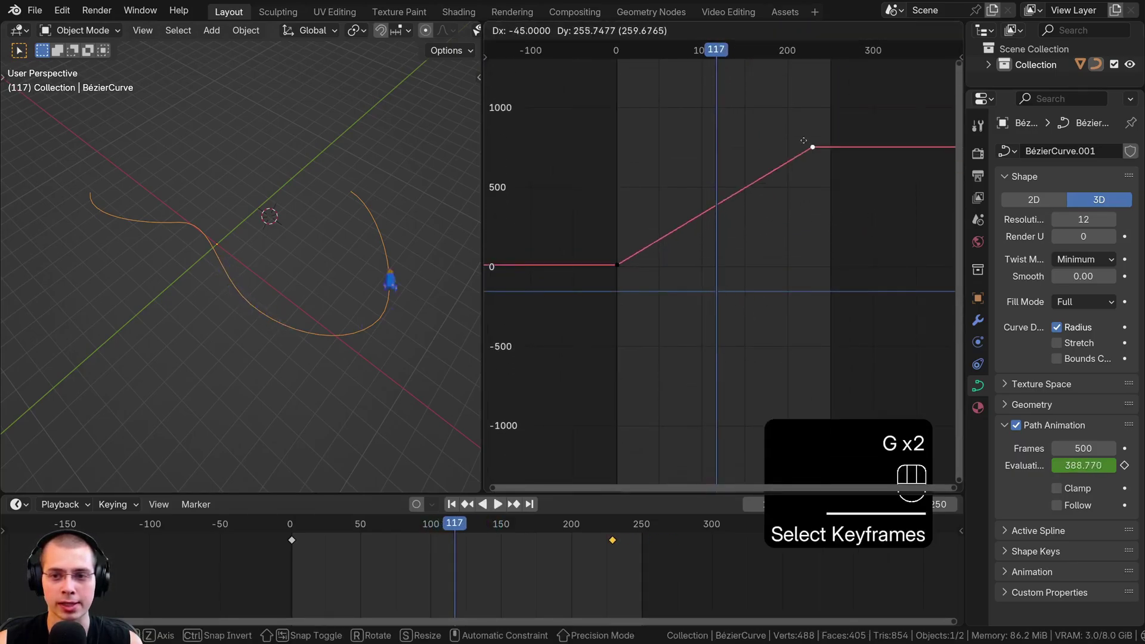
right_click(779, 154)
- Set the interpolation of all Evaluation Time keyframes to Bézier in the Graph Editor
key(a)
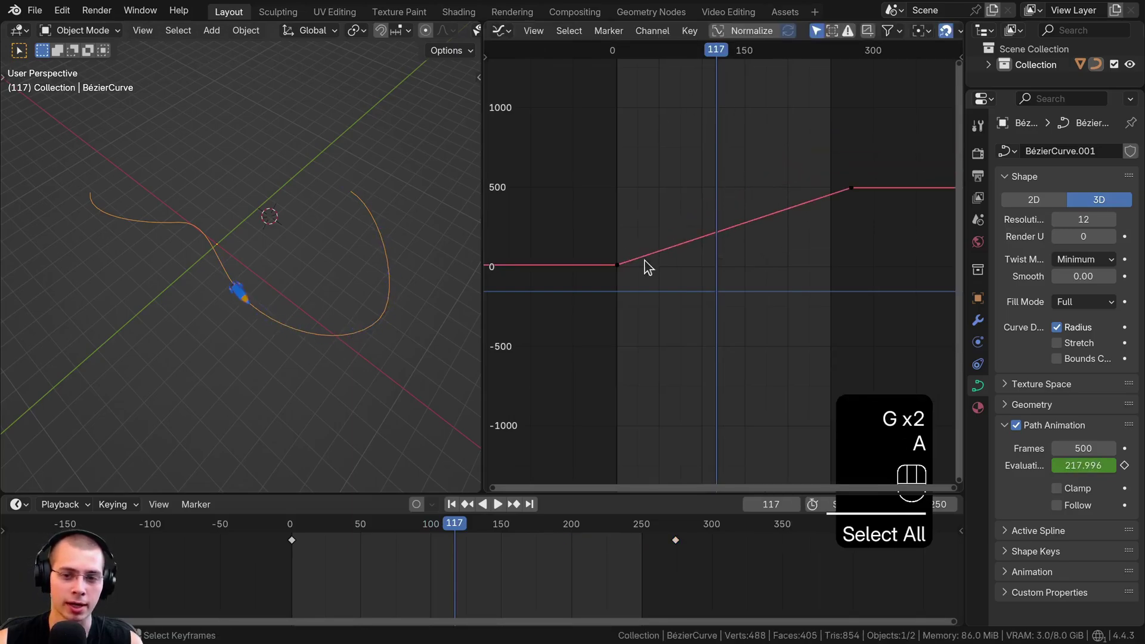
key(t)
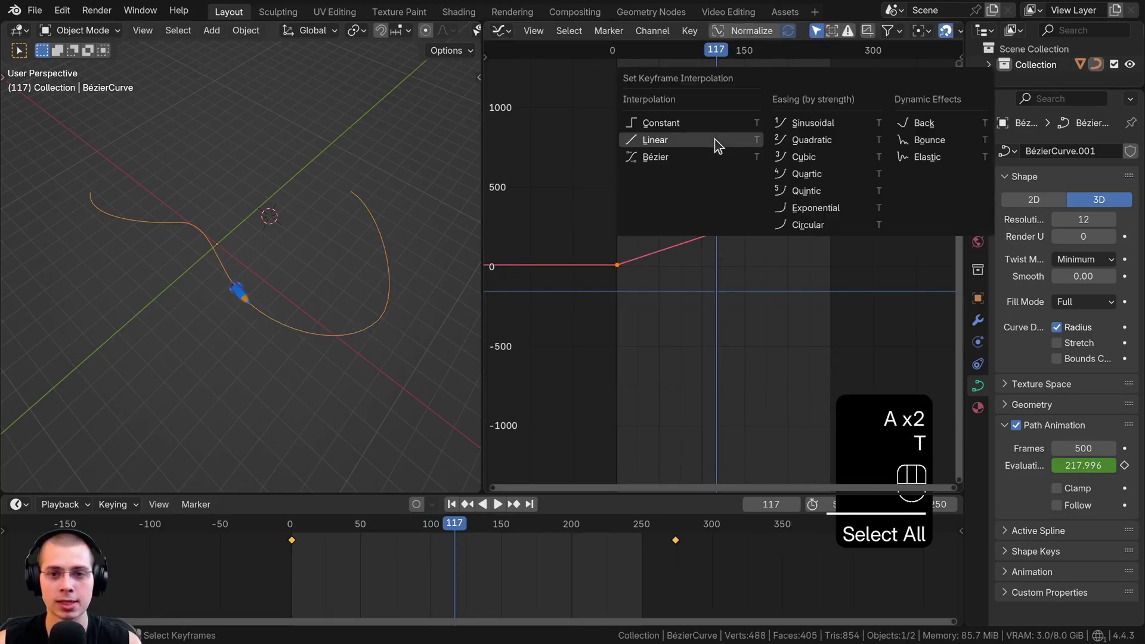
click(650, 158)
scroll(704, 216, up, 1)
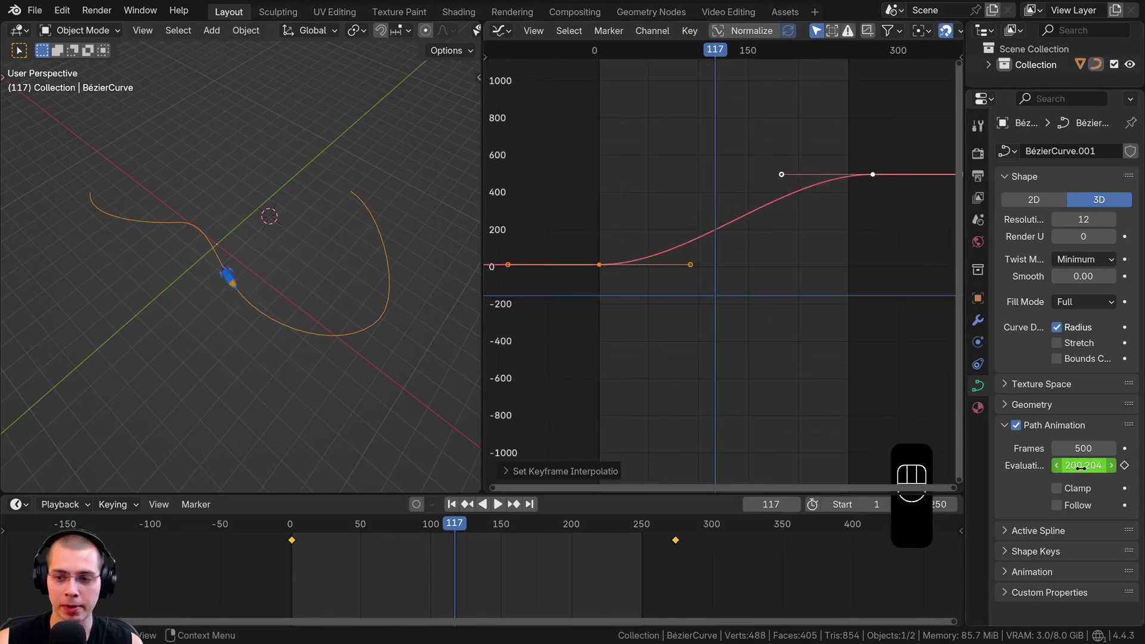
- Insert an Evaluation Time keyframe at frame 117 and move it to about frame 125 with a value of about 300
key(i)
click(729, 231)
key(g)
click(726, 206)
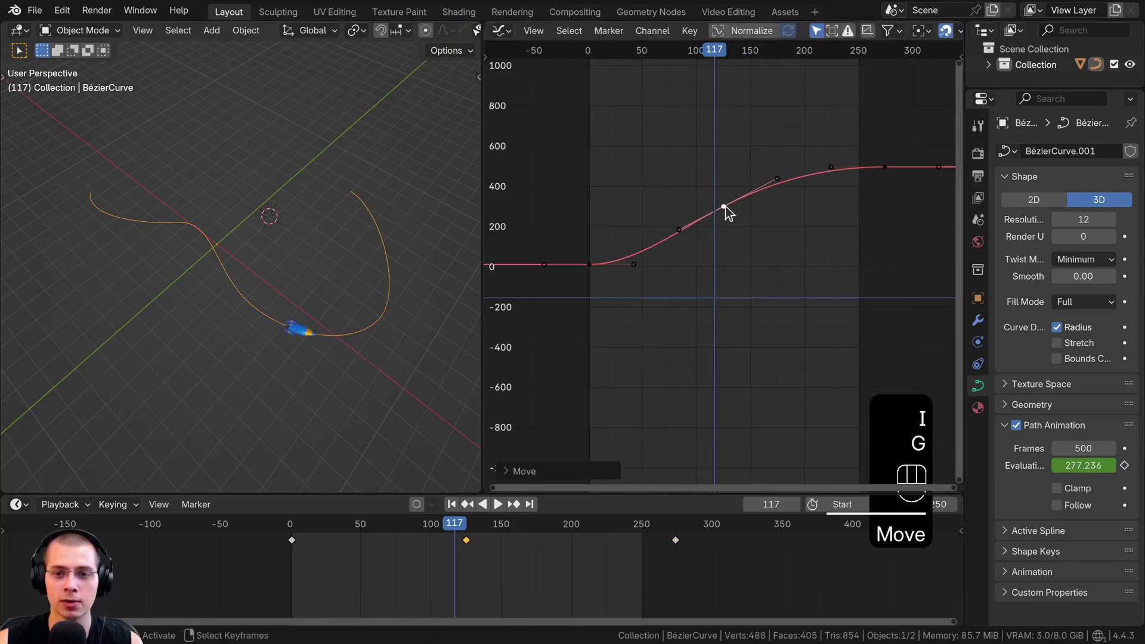
- Start playback and pull down the outgoing handle of the middle Evaluation Time keyframe on the graph
key(space)
shift+right_click(575, 288)
click(777, 178)
key(g)
click(788, 215)
- Move the middle keyframe to about frame 114 and value 225, and rotate its handles into a steep downward slope
click(713, 212)
key(g)
click(723, 207)
key(g)
click(725, 219)
key(r)
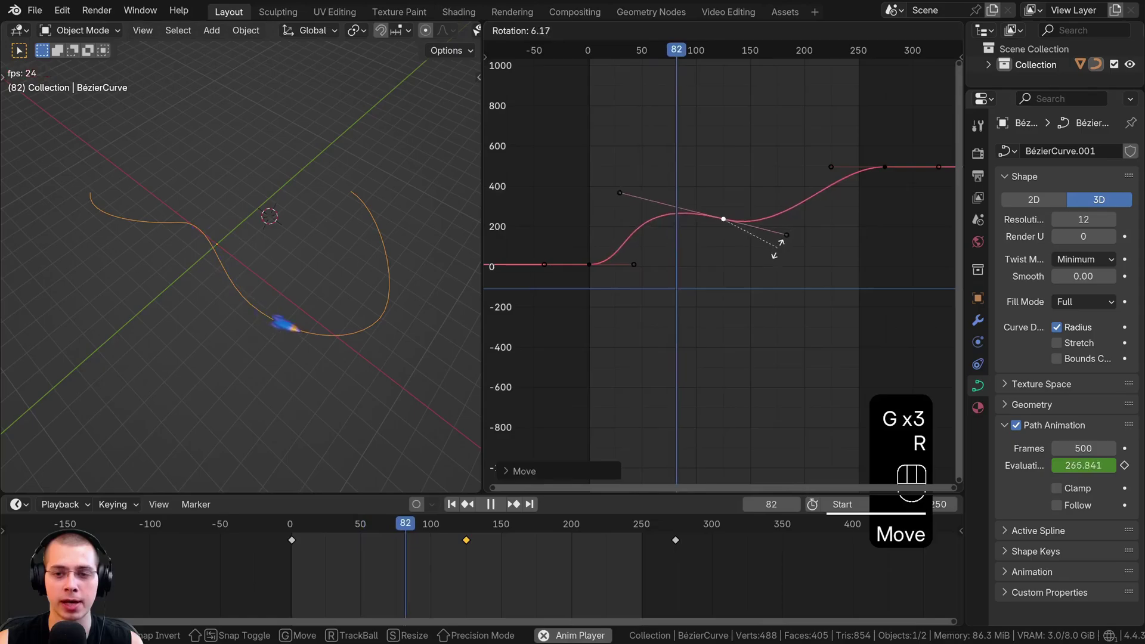
click(766, 263)
key(space)
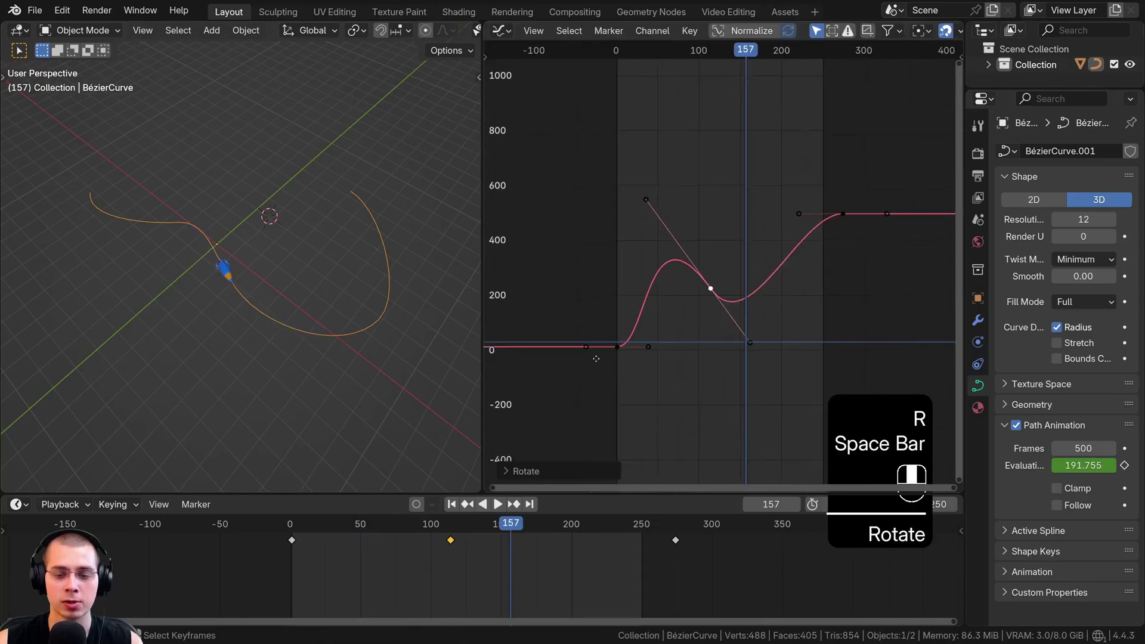
- Scrub through the edited Evaluation Time graph up to frame 99 to examine the rocket's motion
scroll(596, 358, up, 1)
drag(578, 339, 592, 294)
scroll(577, 359, up, 2)
drag(576, 383, 673, 381)
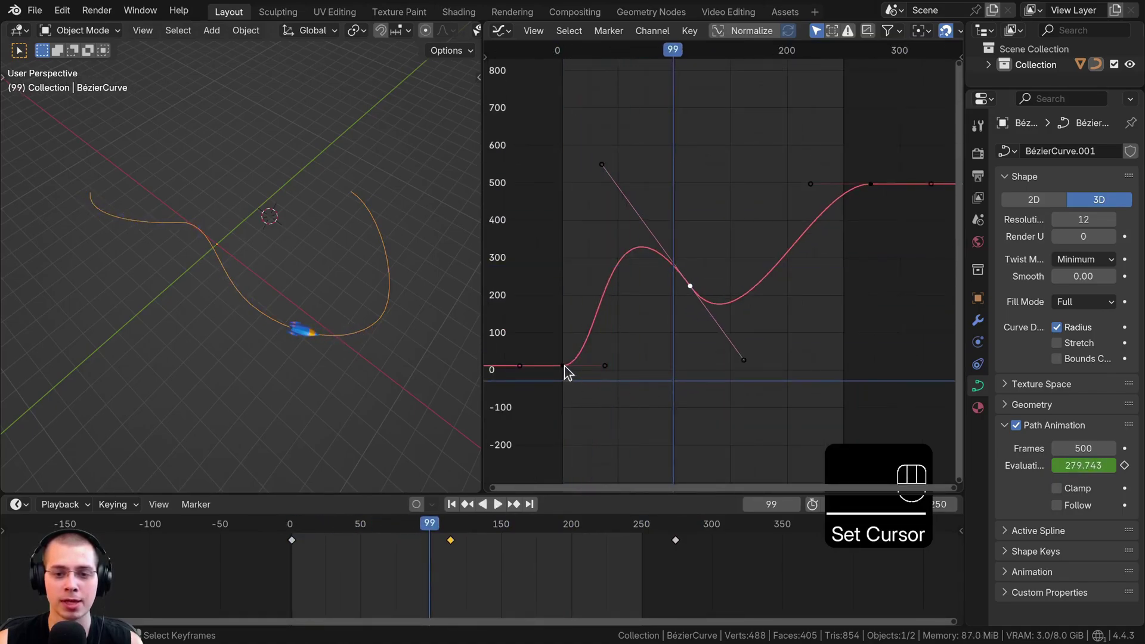
- Rotate the middle keyframe's handles nearly level, raise it to about frame 118 and value 300, and play the animation
click(702, 306)
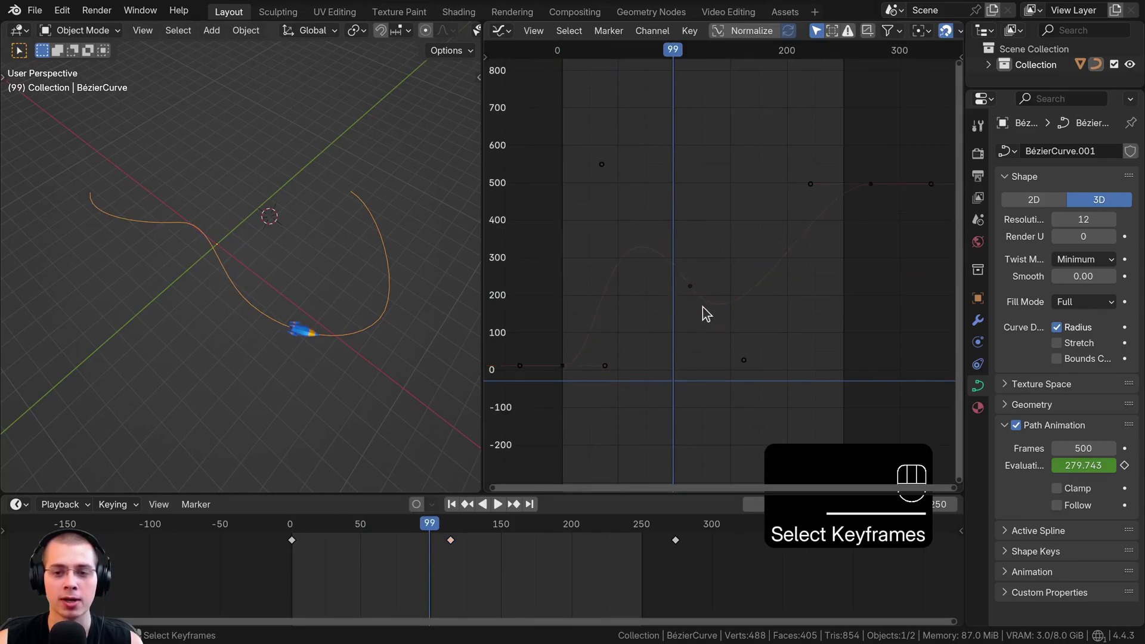
key(r)
click(736, 259)
key(g)
click(741, 230)
middle_drag(695, 289, 703, 290)
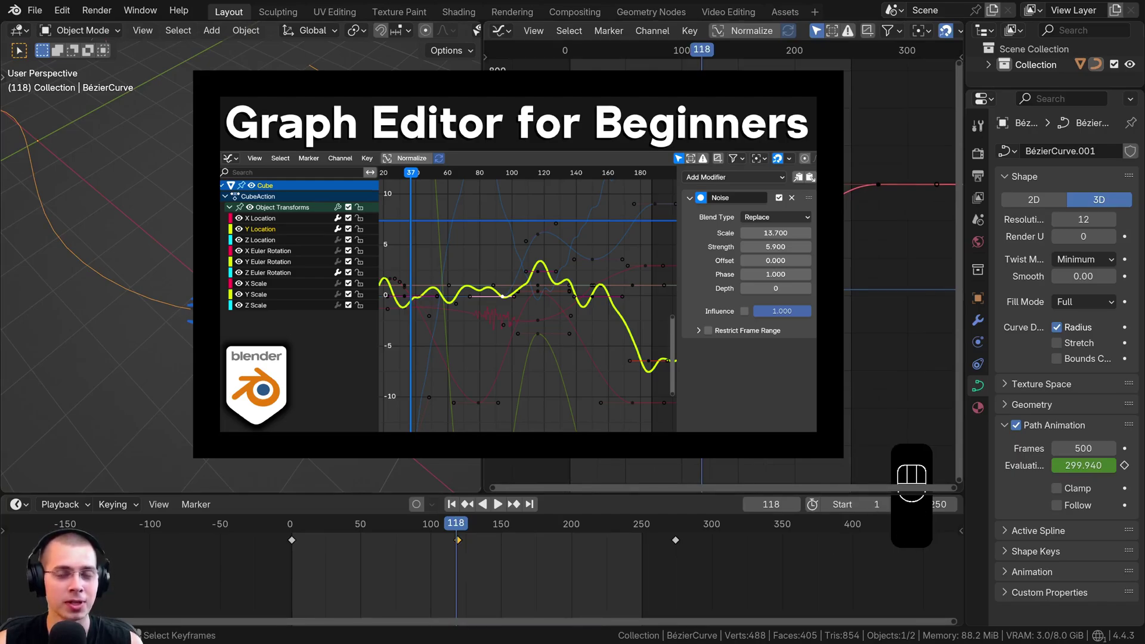
key(space)
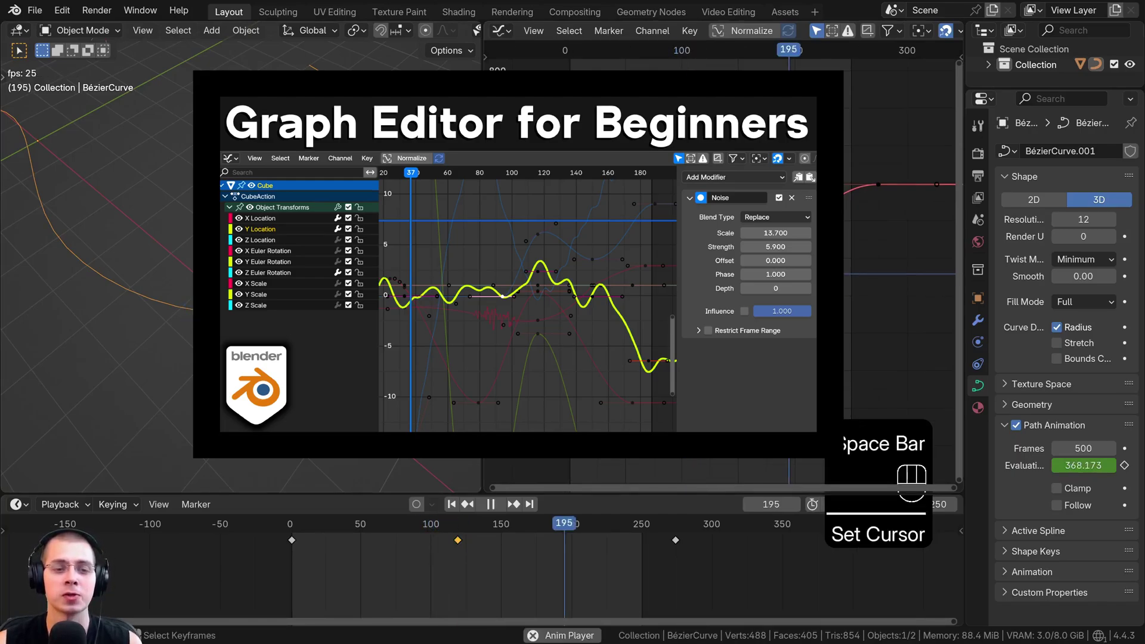
key(space)
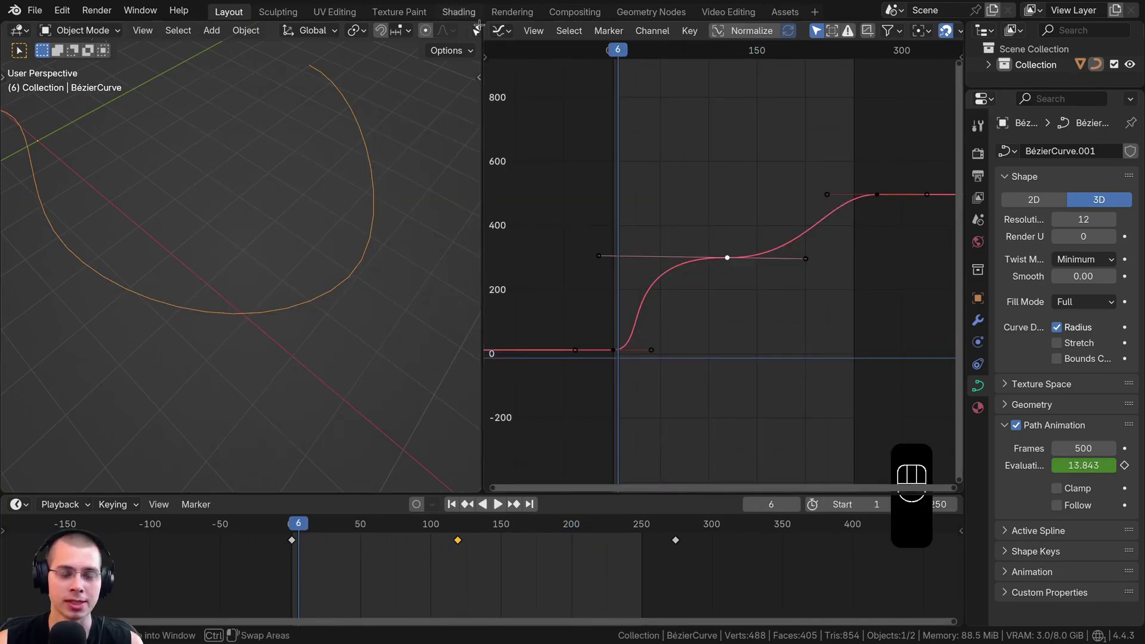
- Close the Graph Editor by joining its area into the 3D viewport, with the whole curve in view
drag(479, 24, 501, 29)
scroll(607, 230, down, 5)
shift+middle_drag(449, 95, 633, 215)
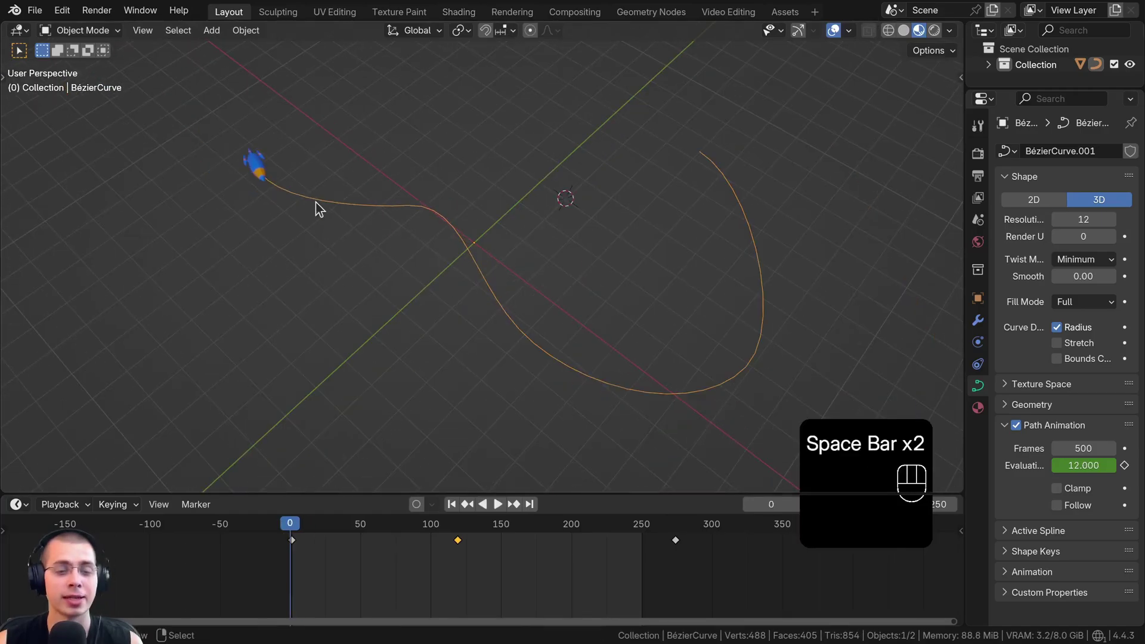
- Play the animation and watch the rocket travel along the curve, stopping at frame 72
key(space)
shift+middle_drag(527, 435, 467, 199)
key(space)
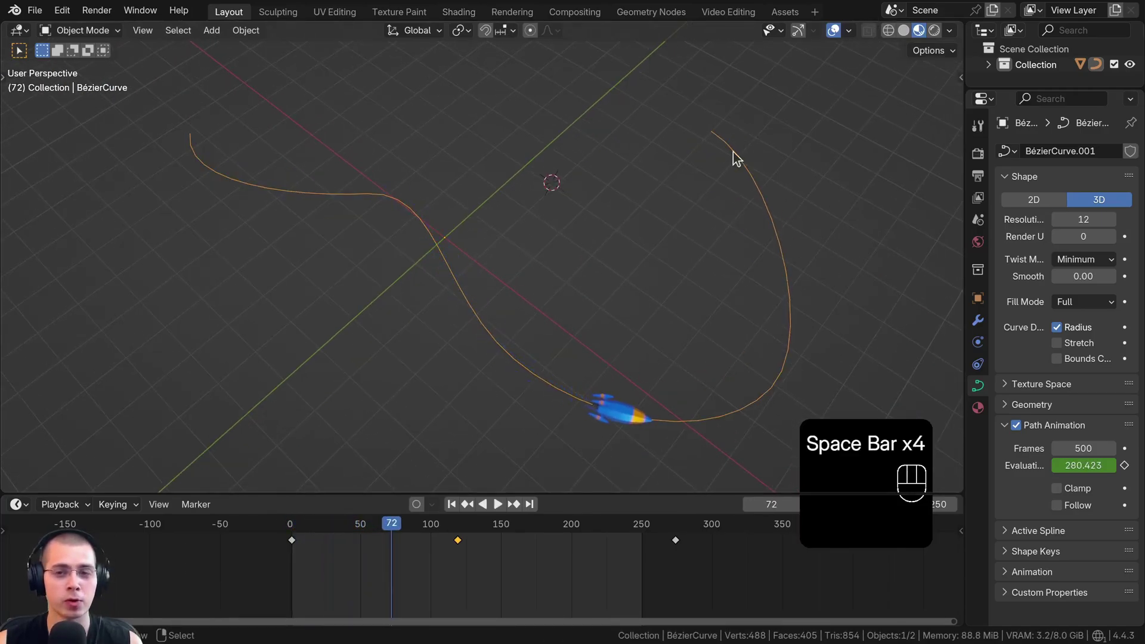
shift+middle_drag(711, 240, 704, 197)
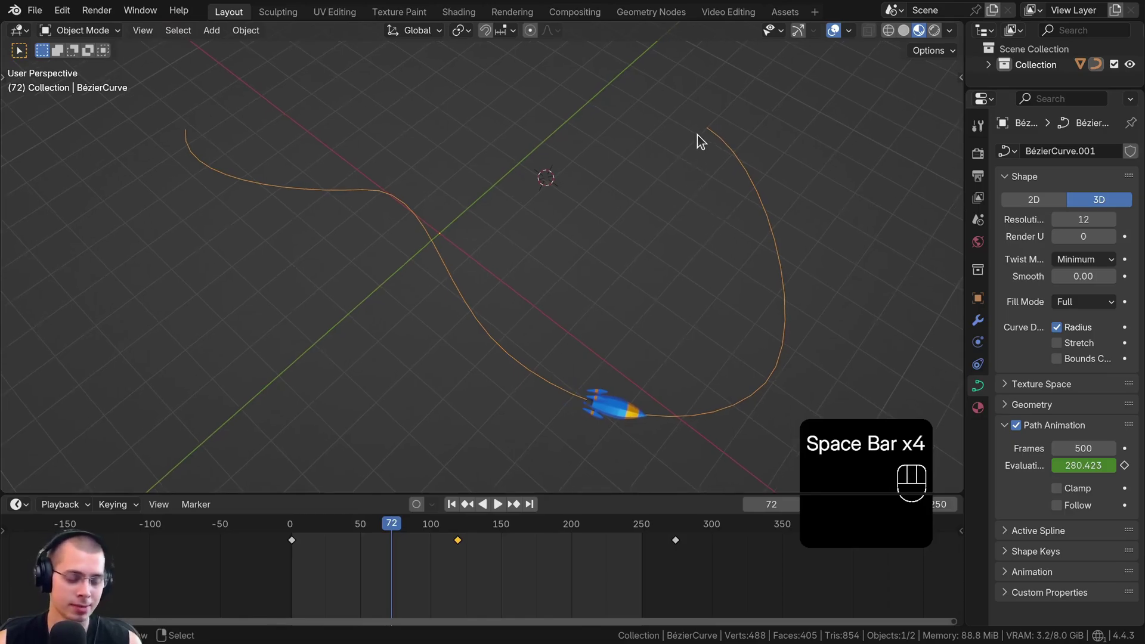
- Enter Edit Mode on the Bézier curve, select all its points and switch the direction of its segments
key(Tab)
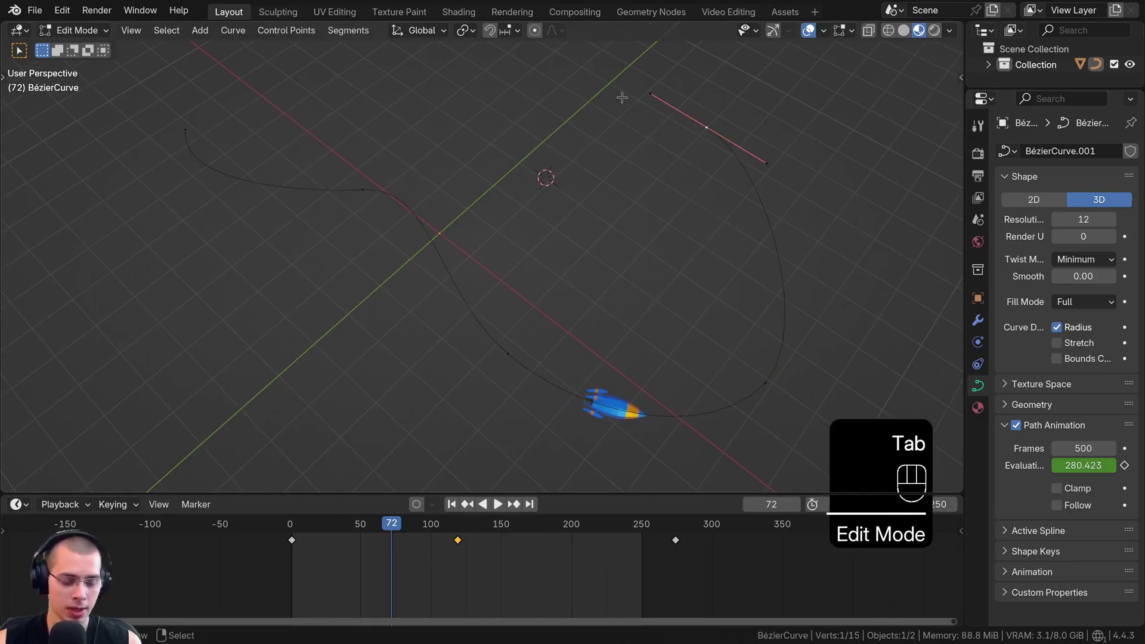
key(a)
key(a)
key(a)
key(a)
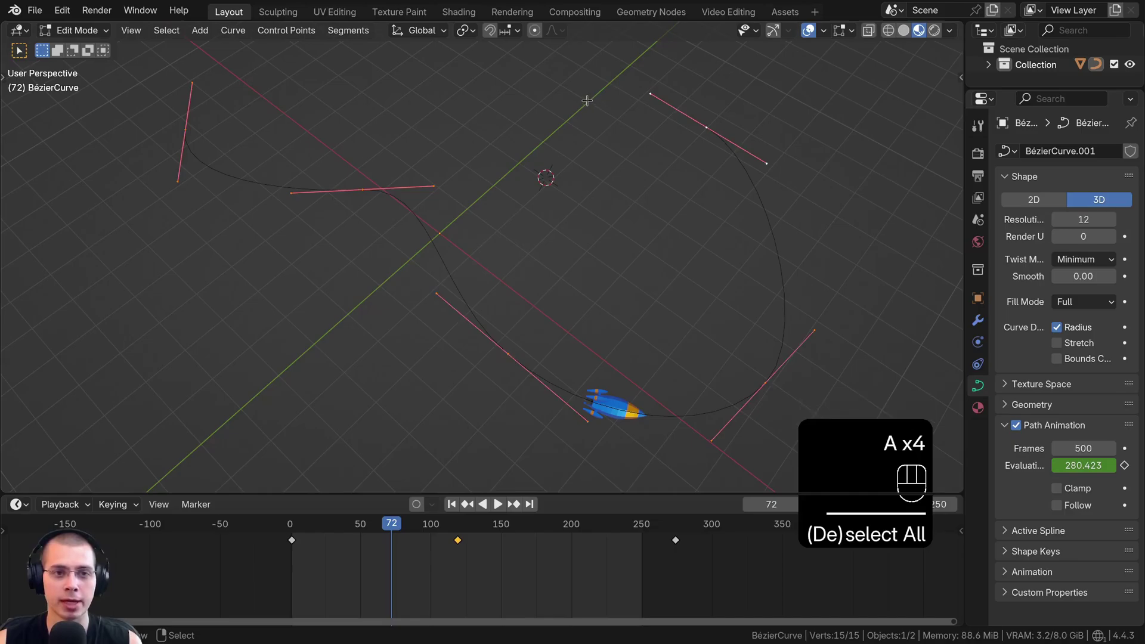
click(347, 33)
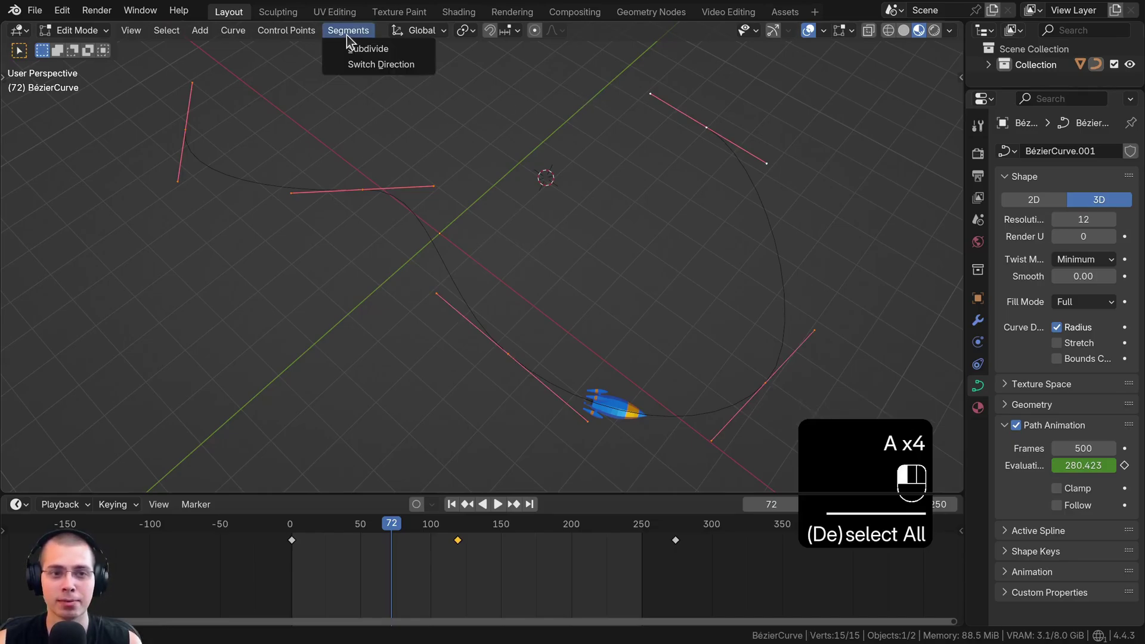
click(366, 66)
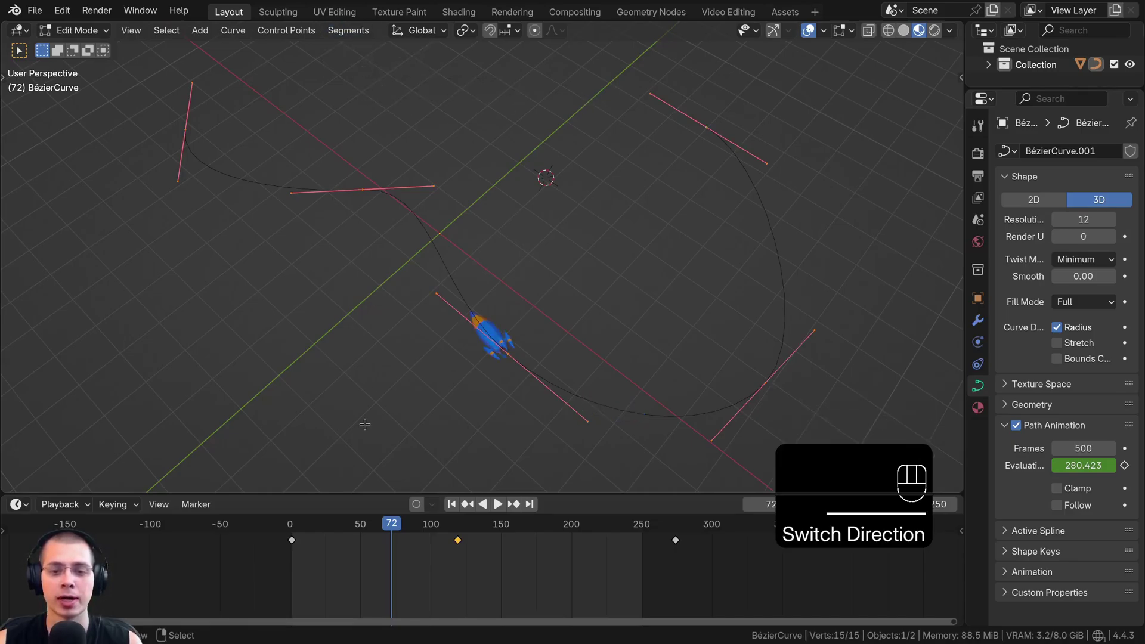
- Return to Object Mode and play and scrub the animation to examine the rocket's travel along the reversed curve
key(space)
key(Tab)
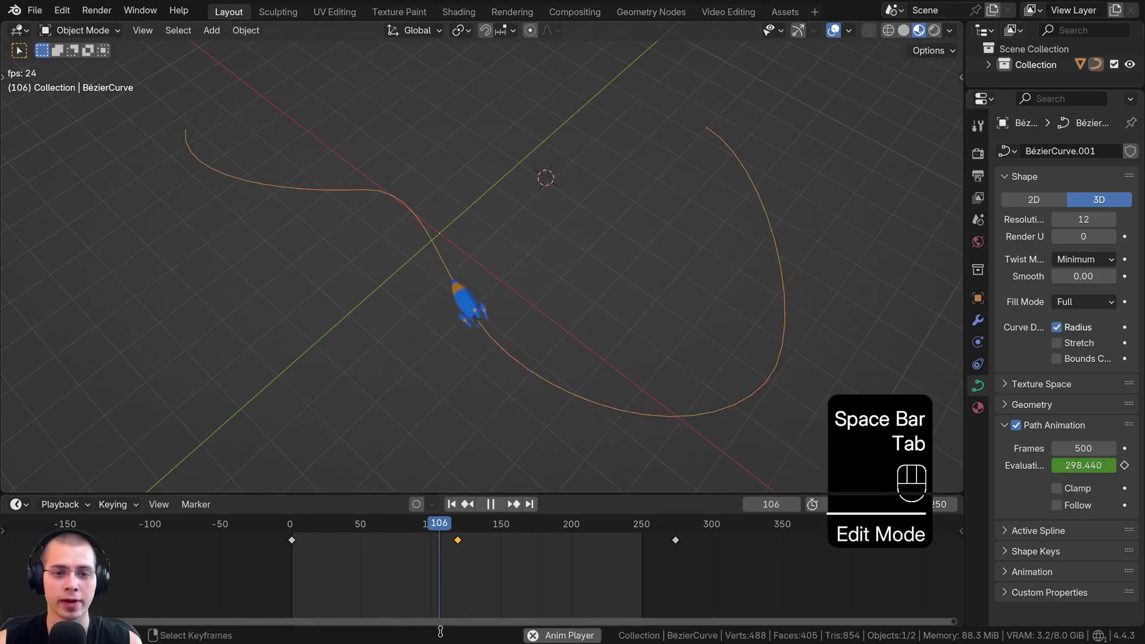
right_drag(471, 604, 306, 588)
key(space)
click(381, 578)
key(space)
click(290, 546)
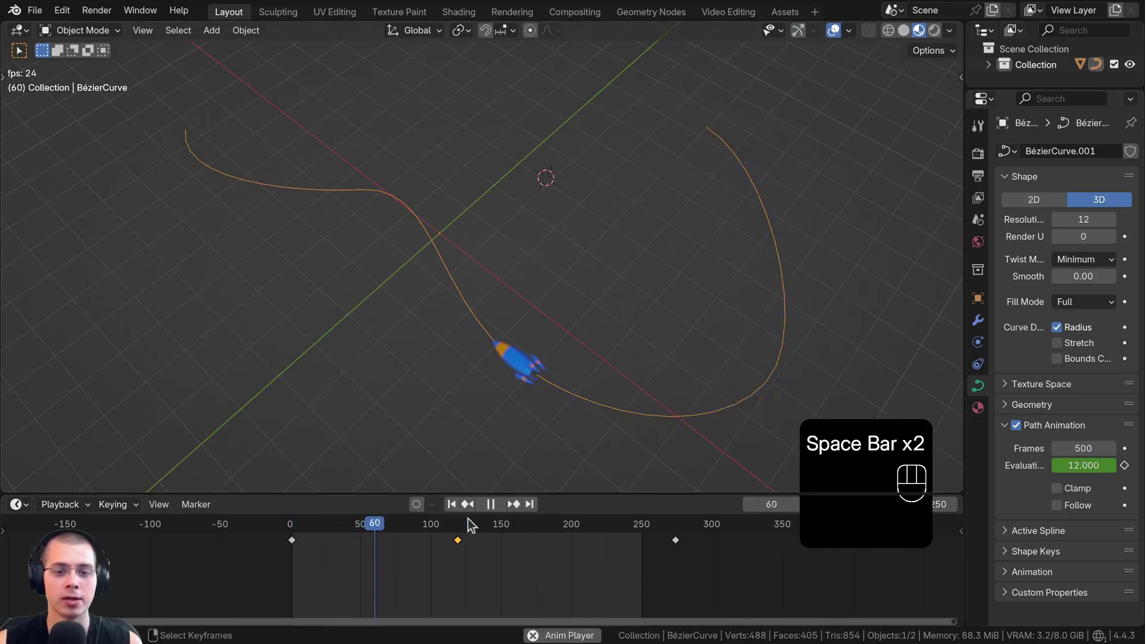
drag(542, 537, 551, 543)
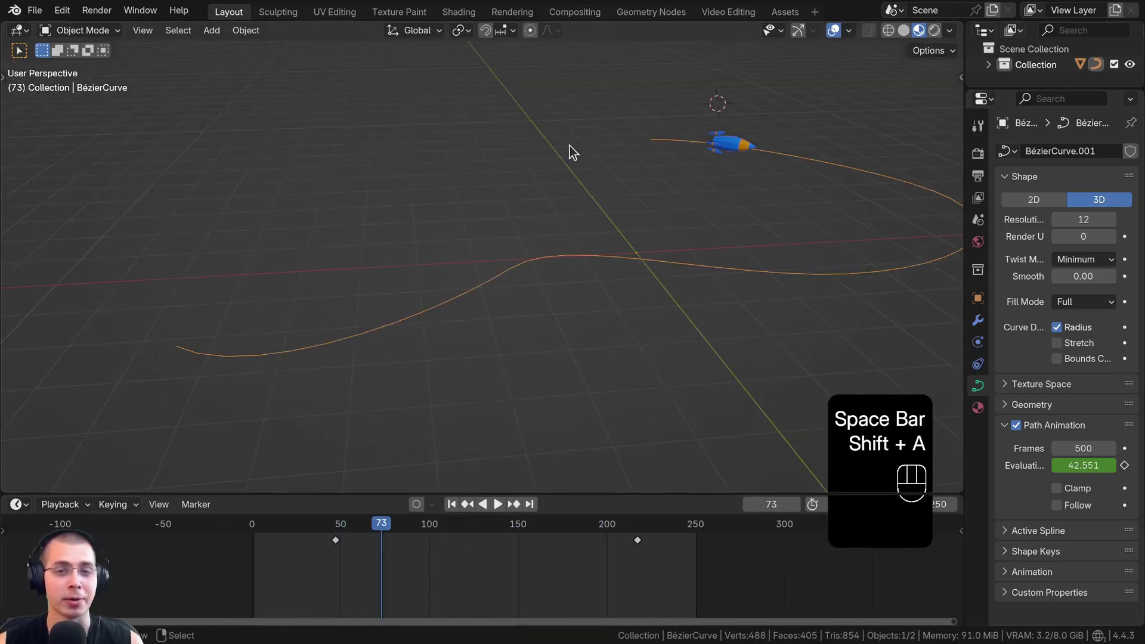
- Add a camera to the scene at the 3D cursor
middle_drag(571, 153, 720, 132)
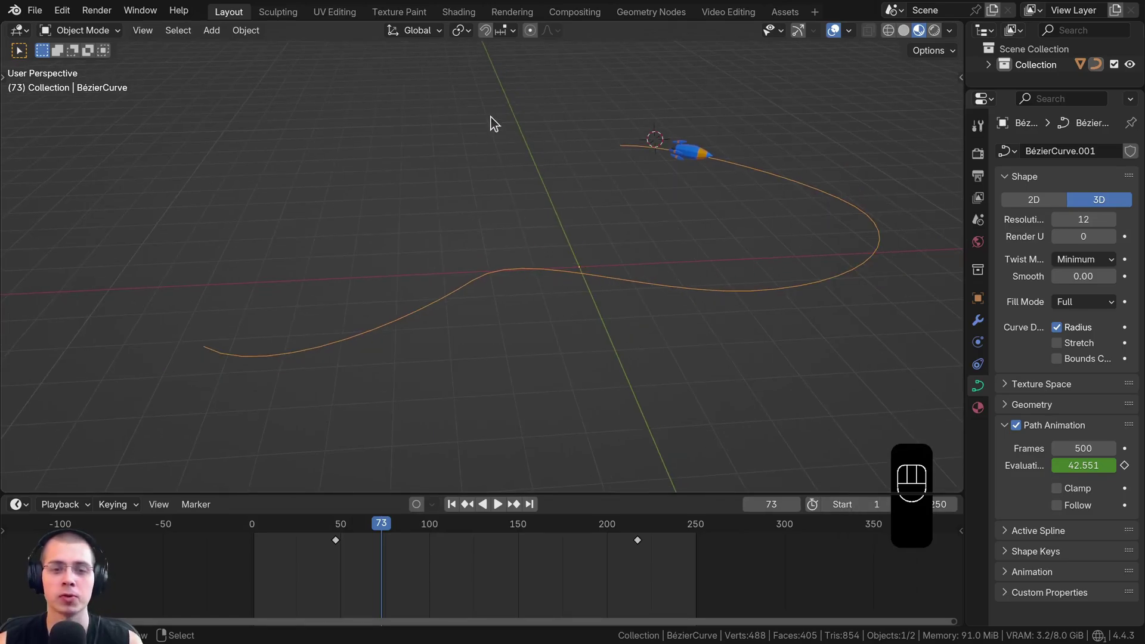
key(shift+a)
mouse_move(494, 120)
mouse_move(451, 102)
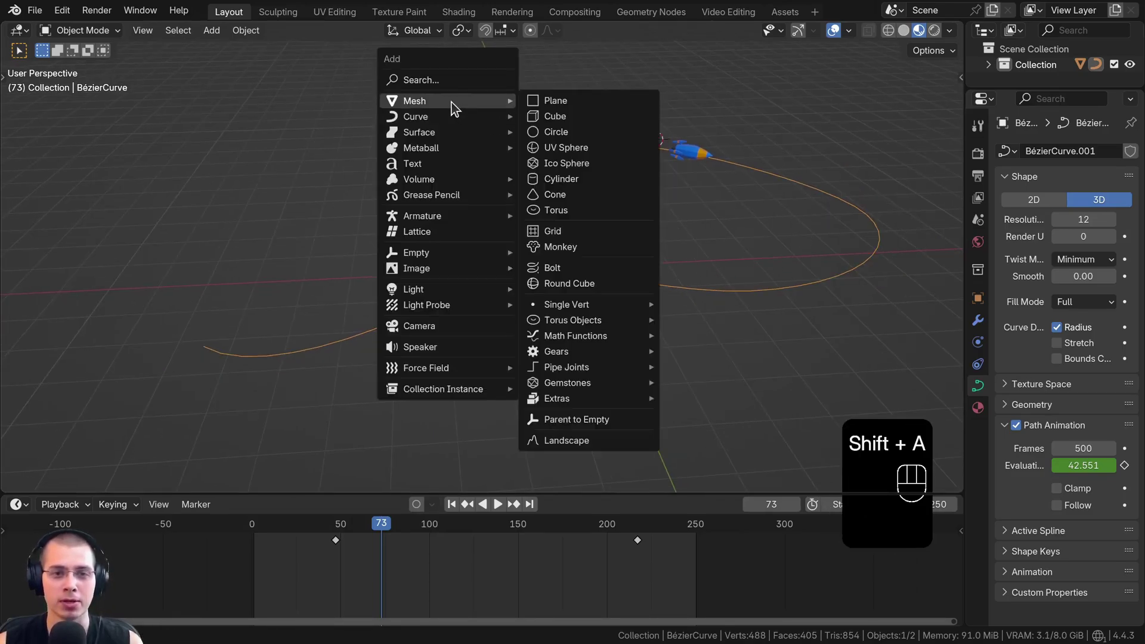
click(433, 326)
- Delete the rocket from the curve and select the new camera
shift+middle_drag(729, 170, 595, 228)
key(x)
click(543, 286)
click(520, 190)
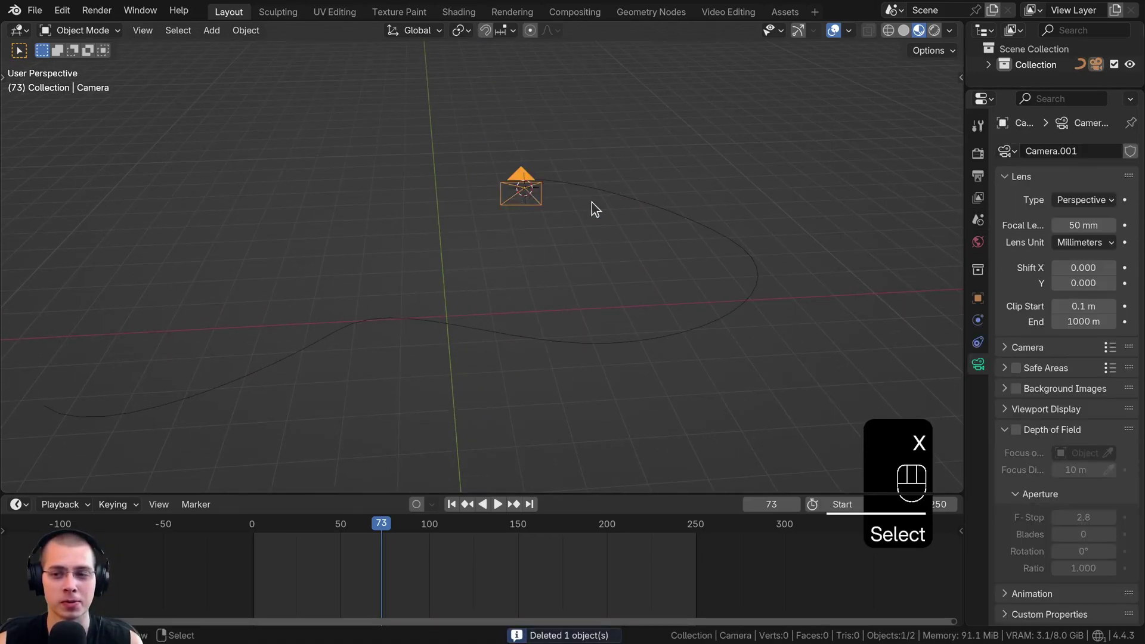
- Widen the Properties editor and give the camera a Follow Path constraint with BézierCurve as its target
drag(962, 247, 893, 334)
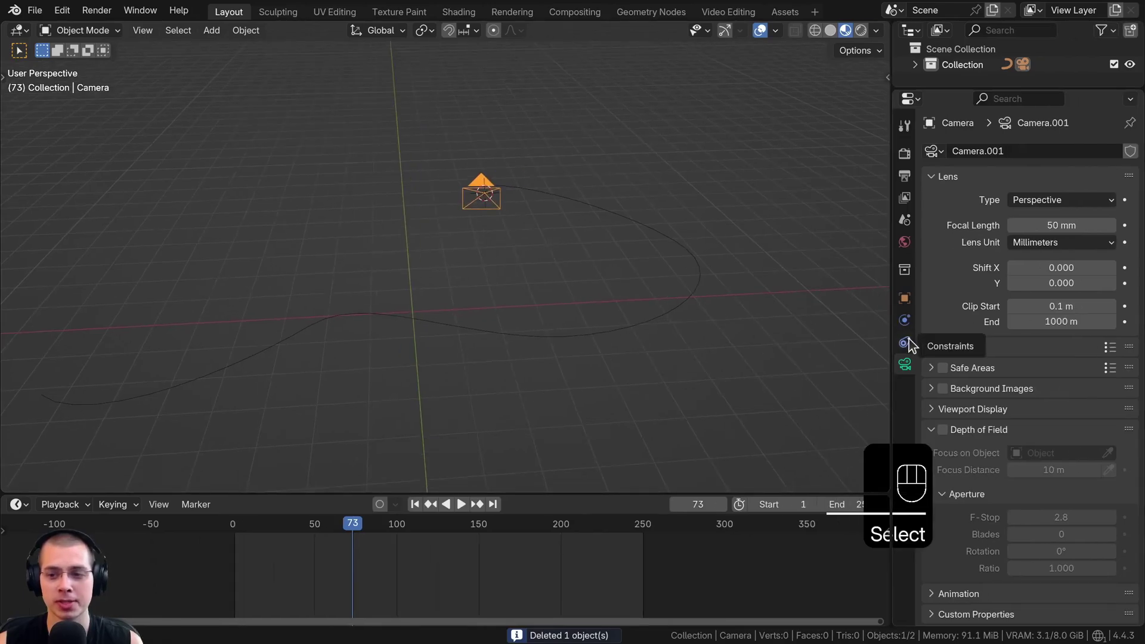
click(905, 342)
click(991, 152)
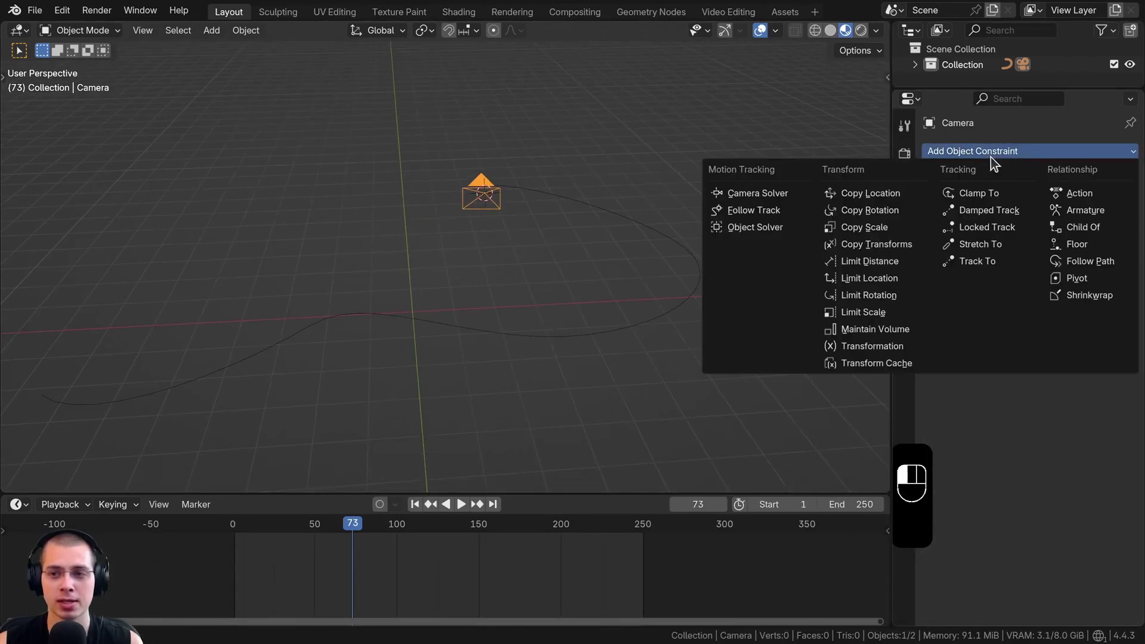
click(1092, 263)
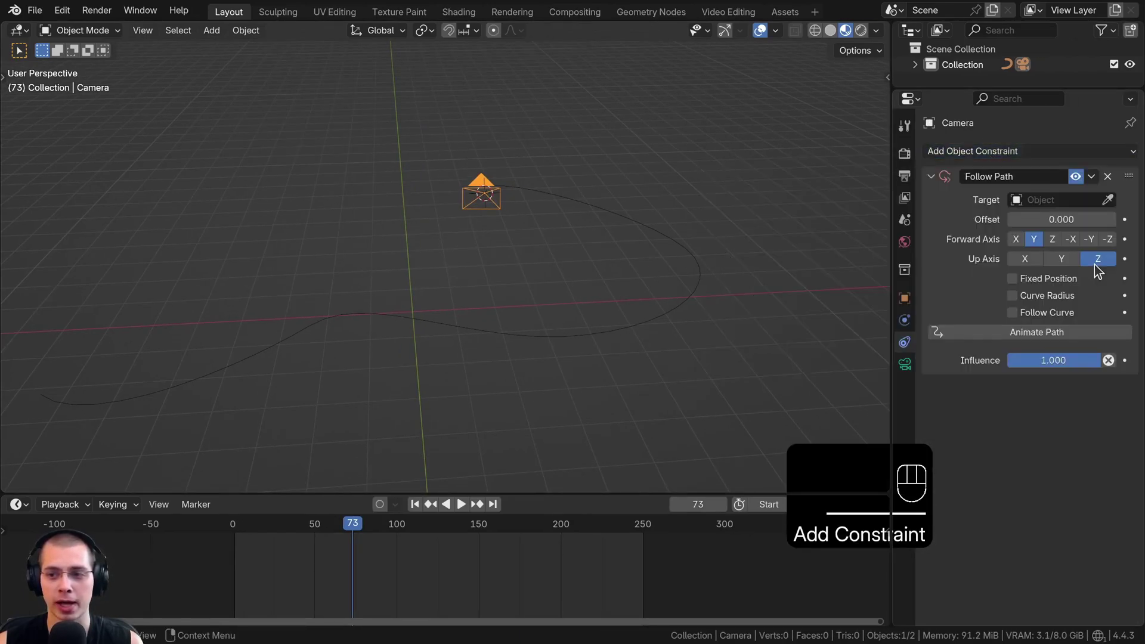
click(1109, 200)
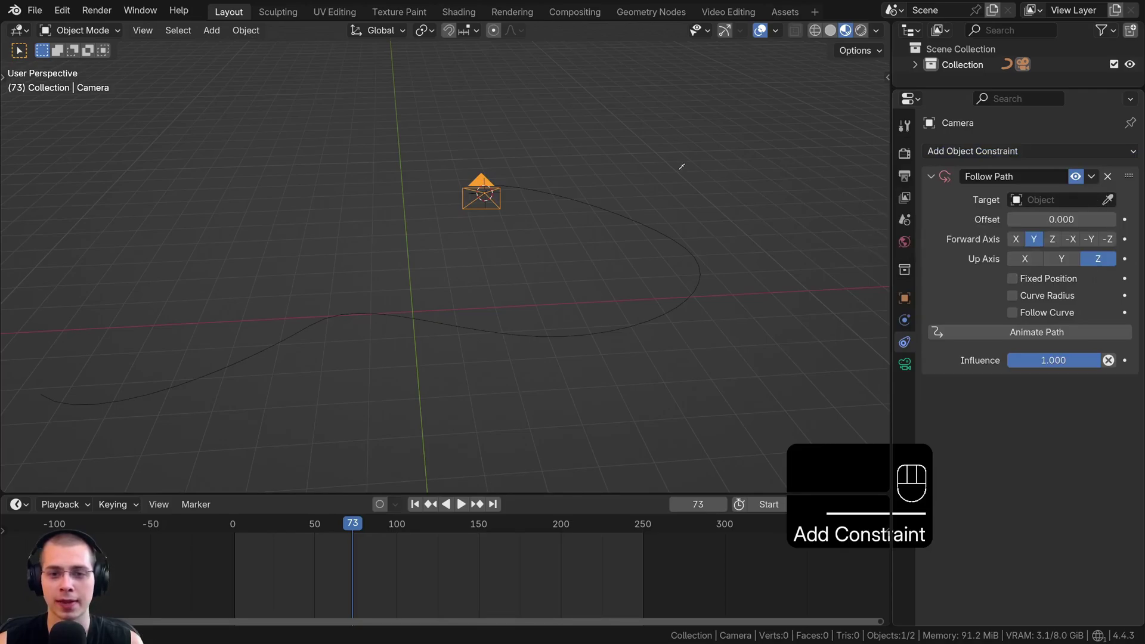
click(643, 214)
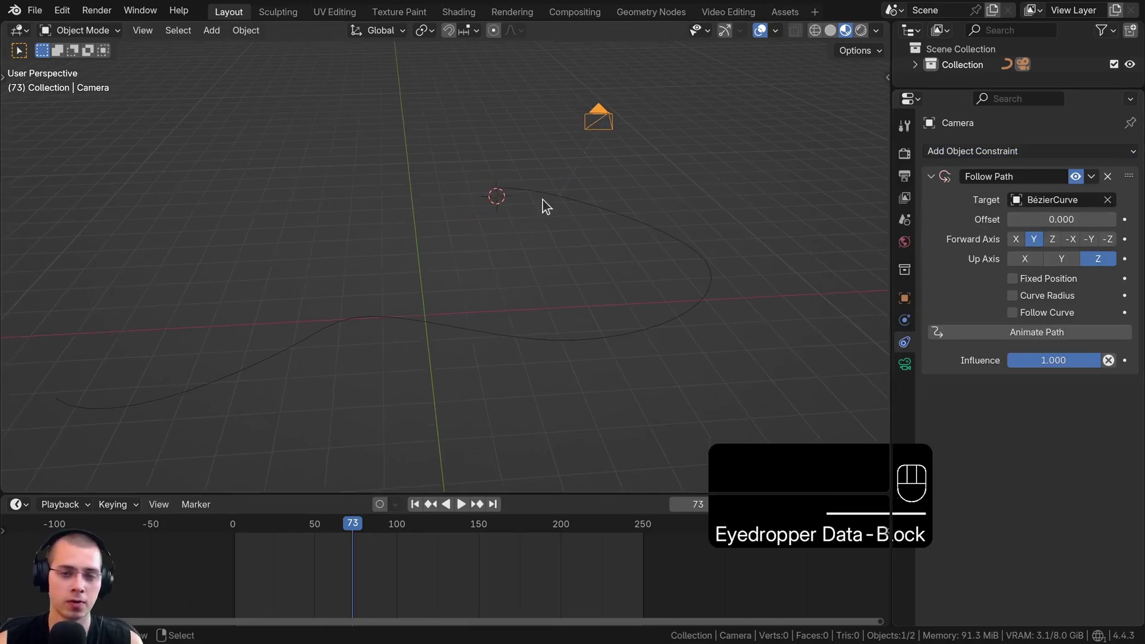
- Clear the camera's location so it sits on the curve, and play the animation
key(alt+g)
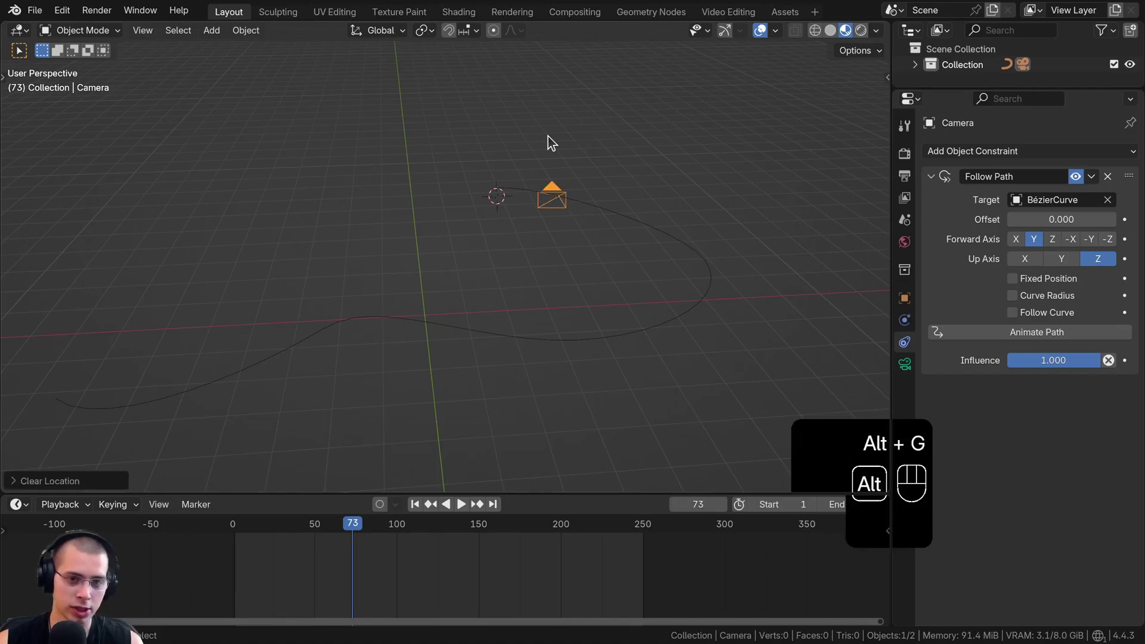
middle_drag(561, 149, 510, 321)
key(space)
key(space)
key(space)
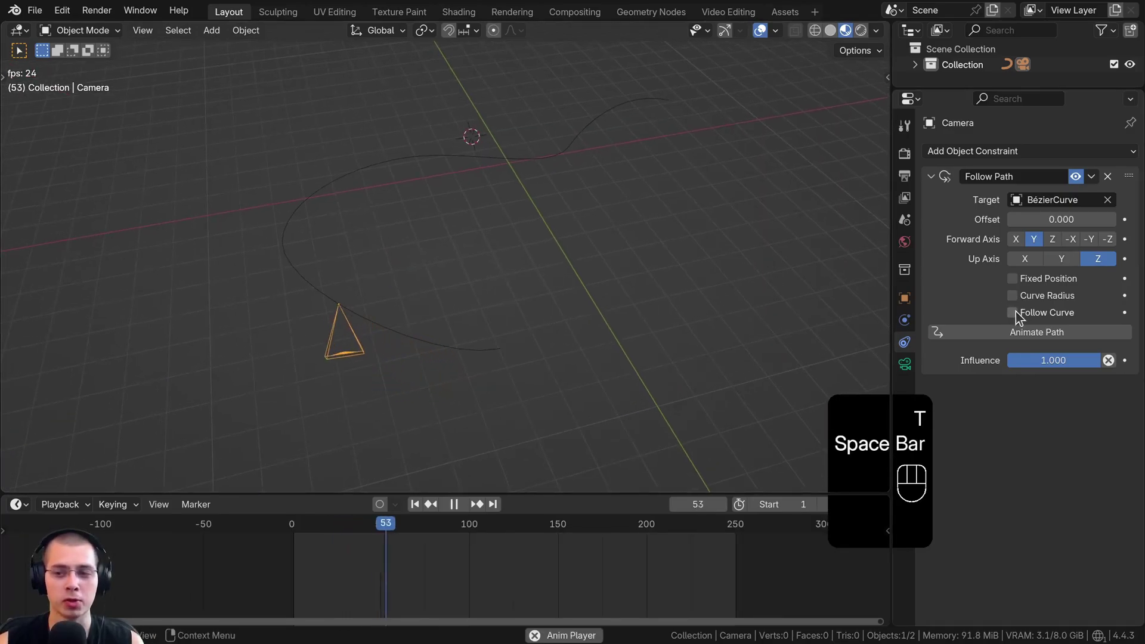
- Enable Follow Curve in the camera's Follow Path constraint and rotate the camera freehand towards its travel direction
click(1013, 313)
middle_drag(453, 179, 610, 195)
key(r)
key(space)
click(733, 173)
middle_drag(733, 165, 776, 168)
key(r)
click(774, 246)
key(space)
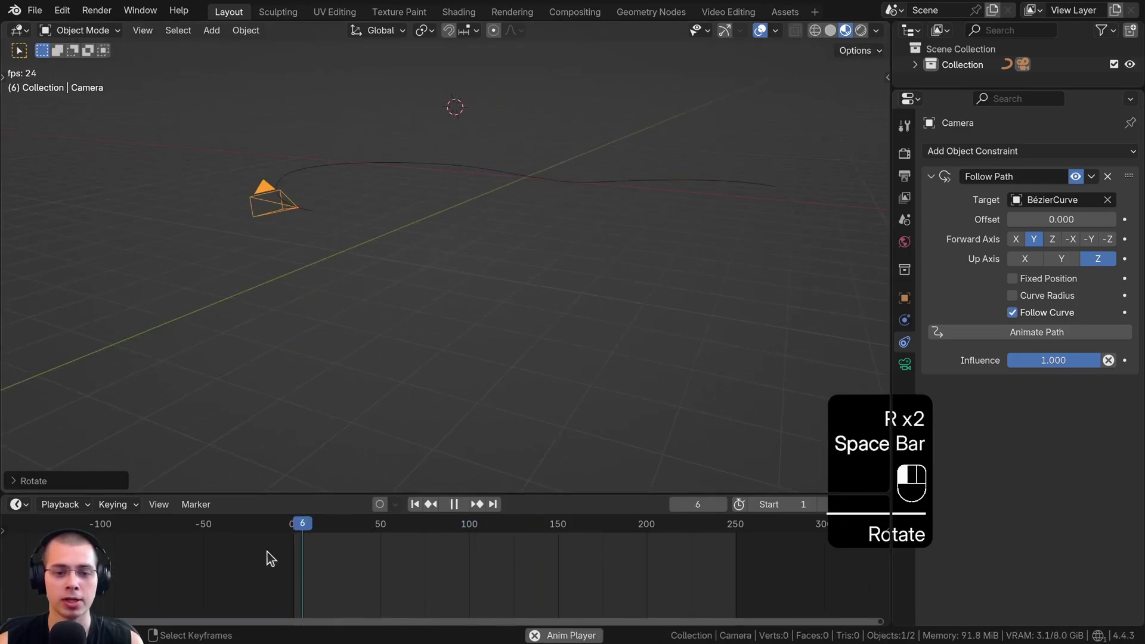
- Rotate the camera further from other viewing angles to aim it along the path, checking with playback
middle_drag(382, 239, 391, 311)
key(r)
click(505, 256)
middle_drag(506, 256, 519, 168)
key(space)
key(r)
click(596, 174)
key(space)
- Fine-tune the camera's rotation on the curve with two small freehand adjustments, stopping playback at frame 99 between them
key(r)
click(596, 145)
middle_drag(596, 146, 548, 151)
key(space)
key(r)
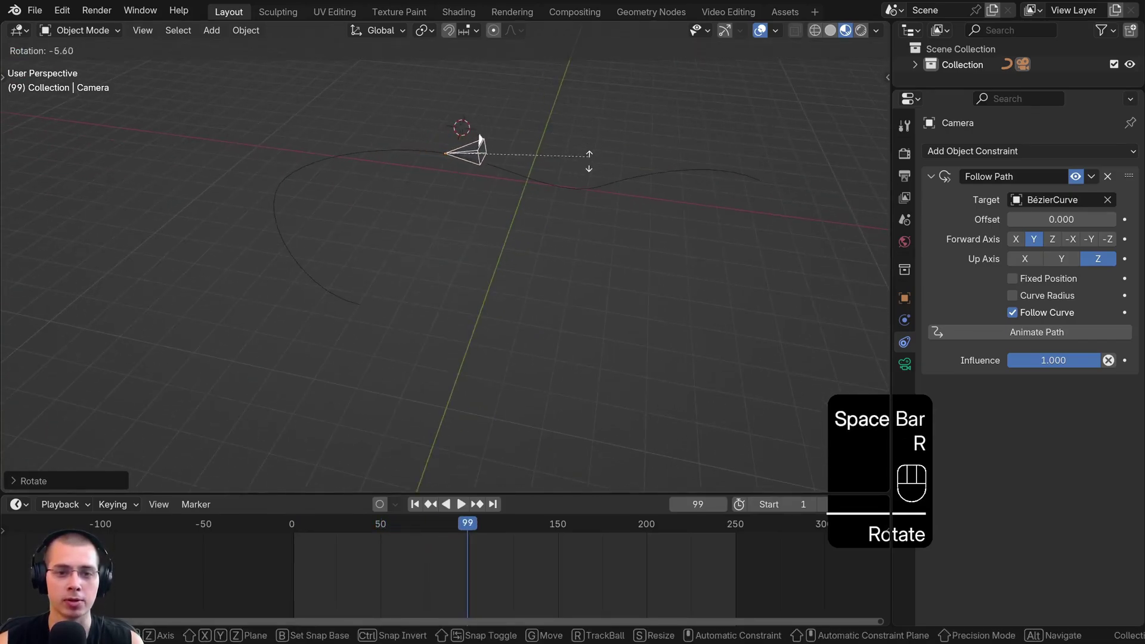
click(570, 194)
middle_drag(570, 194, 528, 191)
- Play the animation from the start to watch the camera travel along the curve, and scrub back to frame 0
key(space)
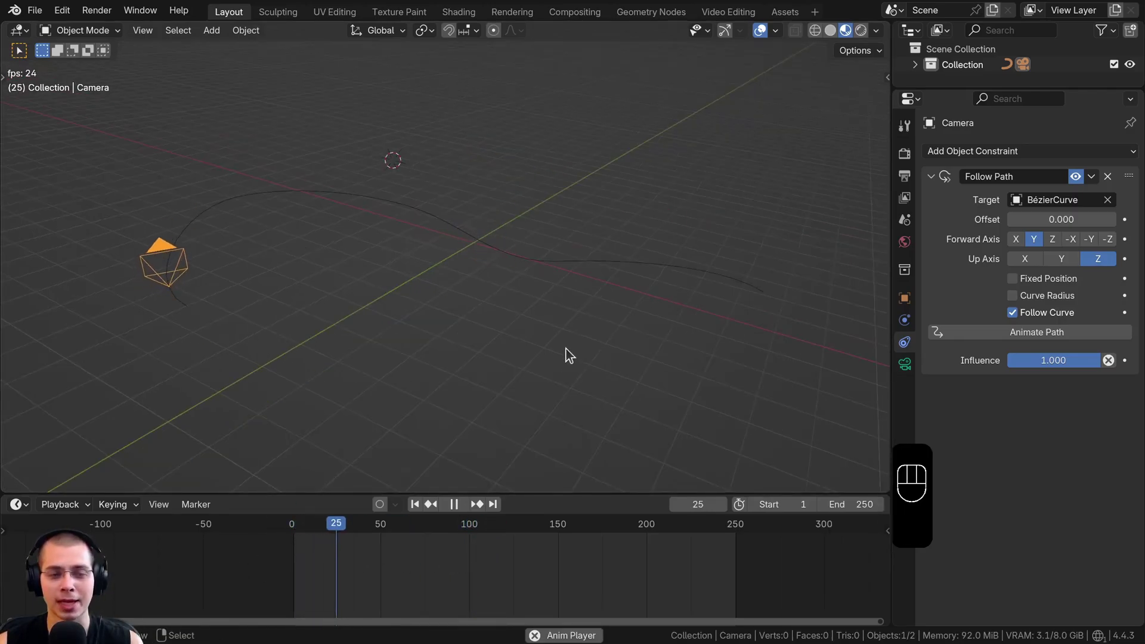
middle_drag(567, 350, 578, 475)
key(shift+Left)
middle_drag(598, 385, 165, 158)
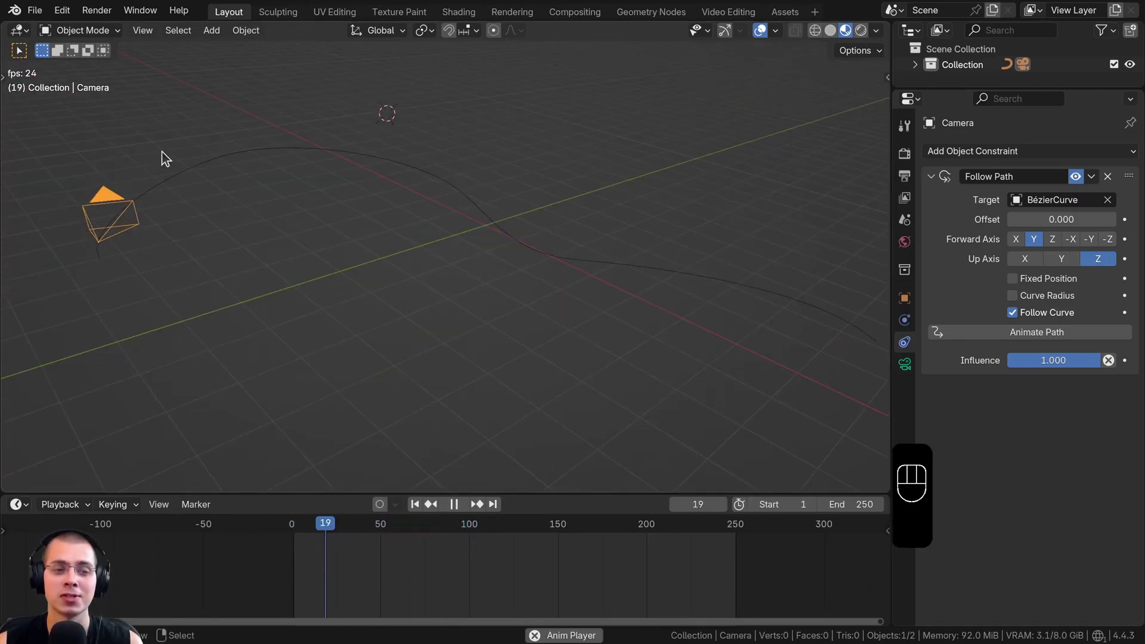
middle_drag(457, 310, 449, 321)
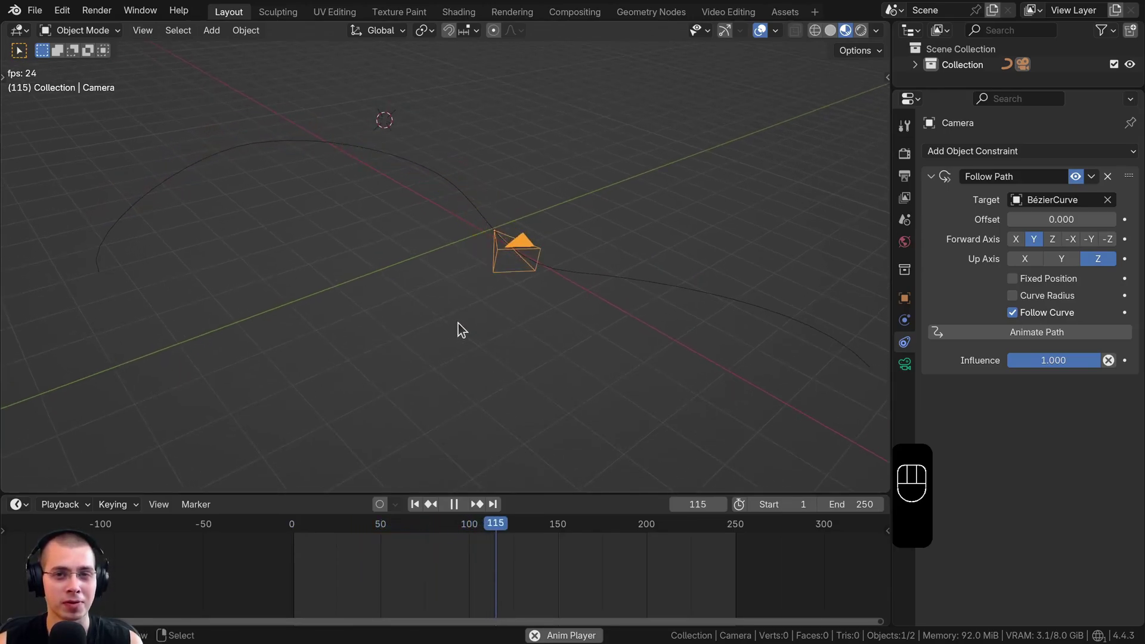
key(space)
drag(559, 564, 326, 536)
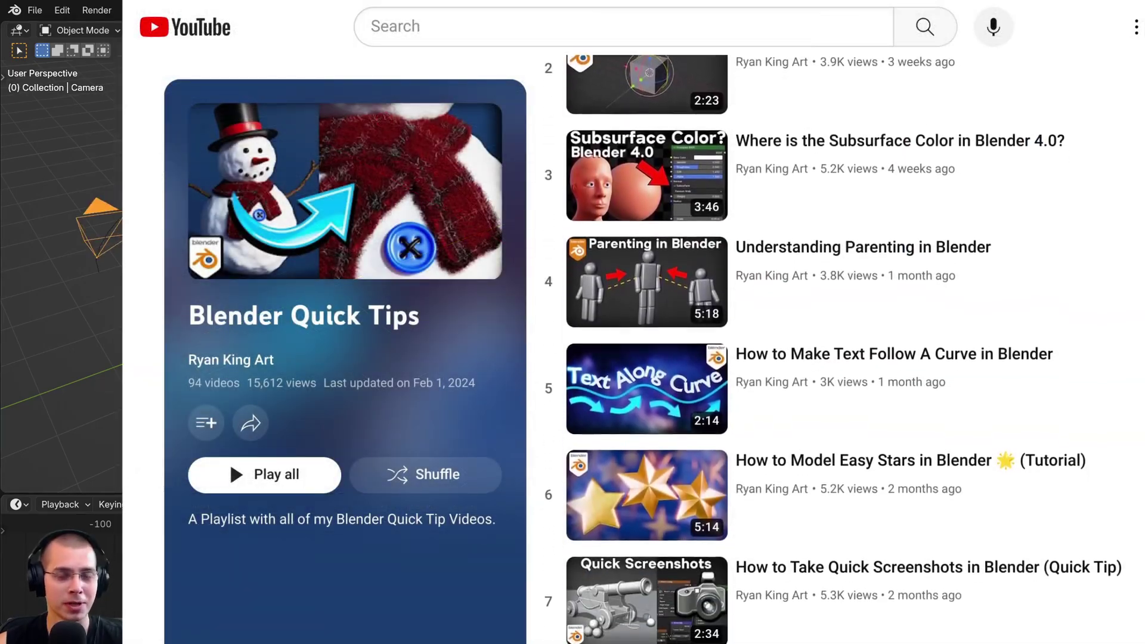